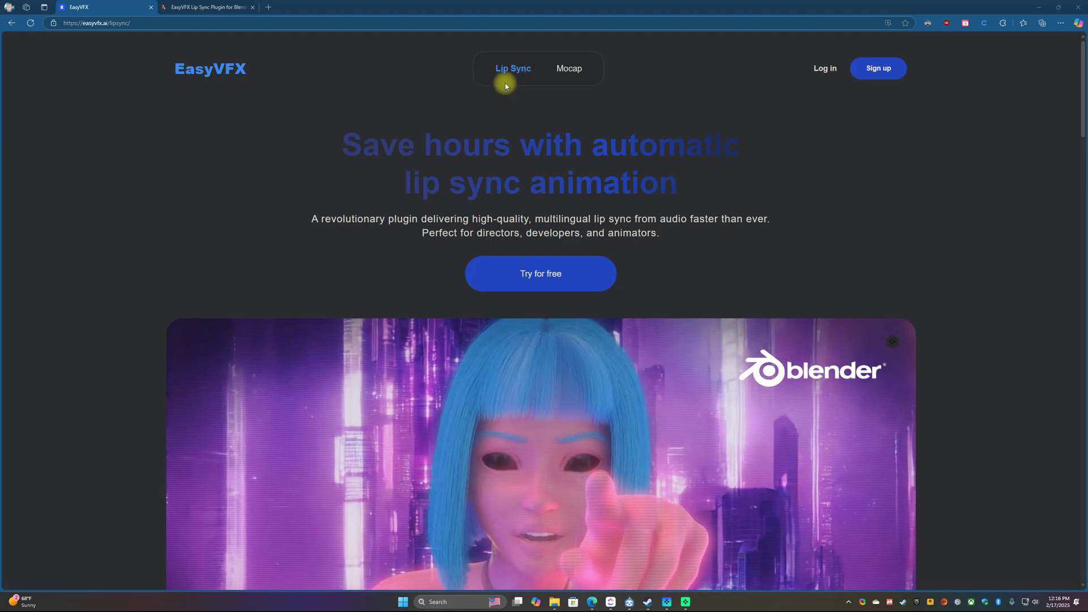
Look over the EasyVFX Mocap page, the Lip Sync page and the plugin's Blender Market listing
left_click(580, 70)
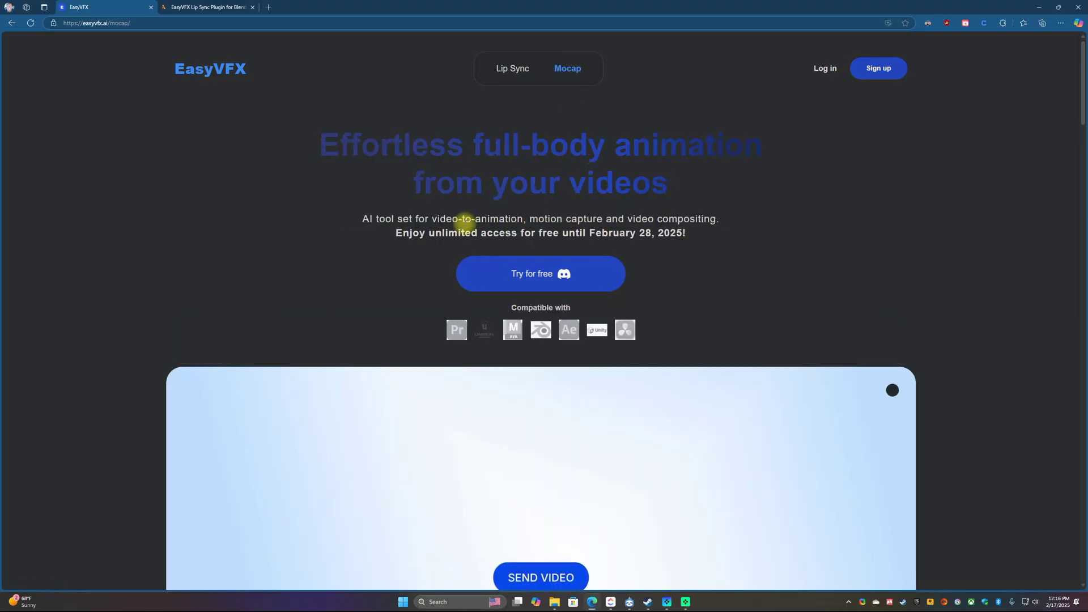
scroll(624, 328, "down", 2)
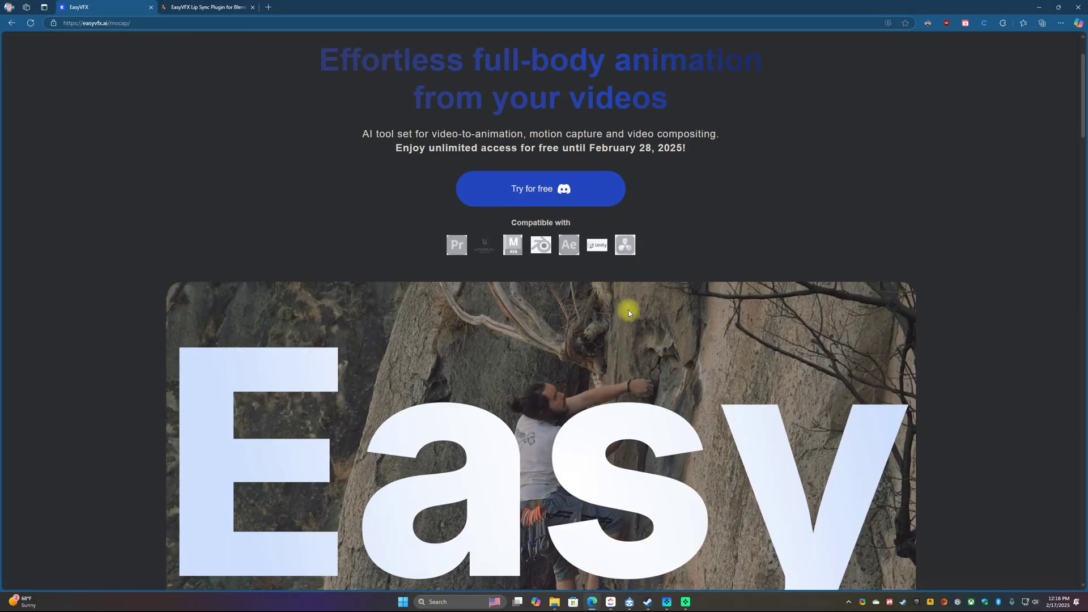
scroll(582, 334, "down", 1)
scroll(582, 334, "down", 2)
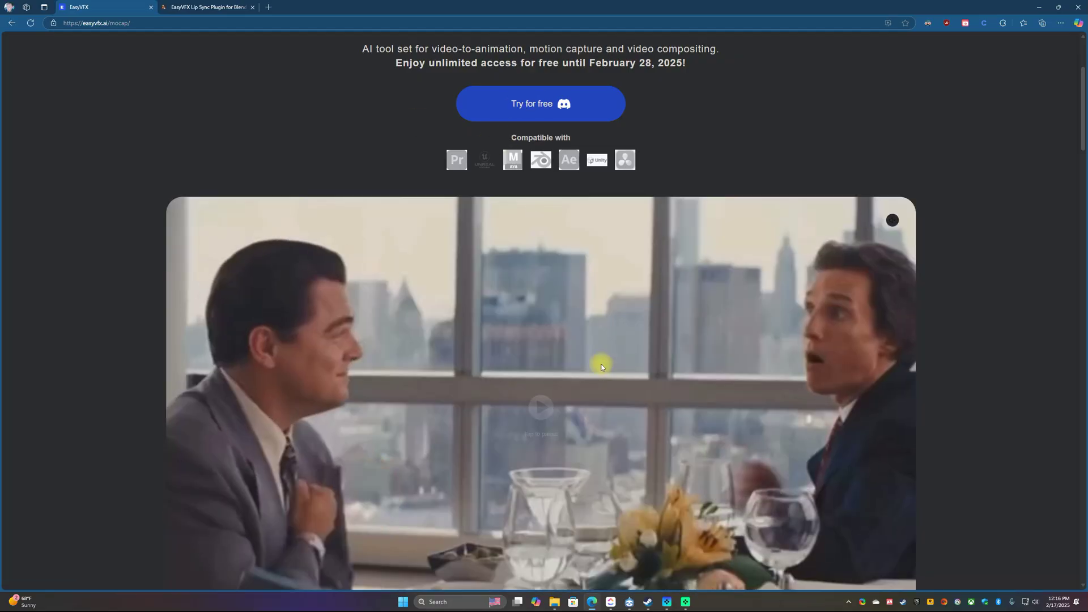
scroll(622, 315, "up", 3)
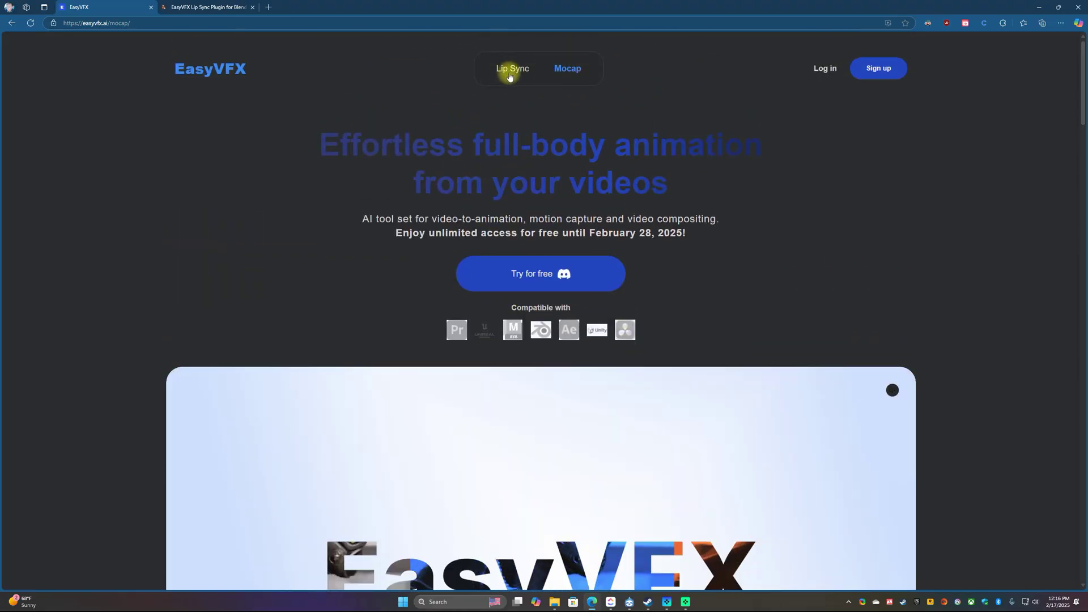
left_click(520, 72)
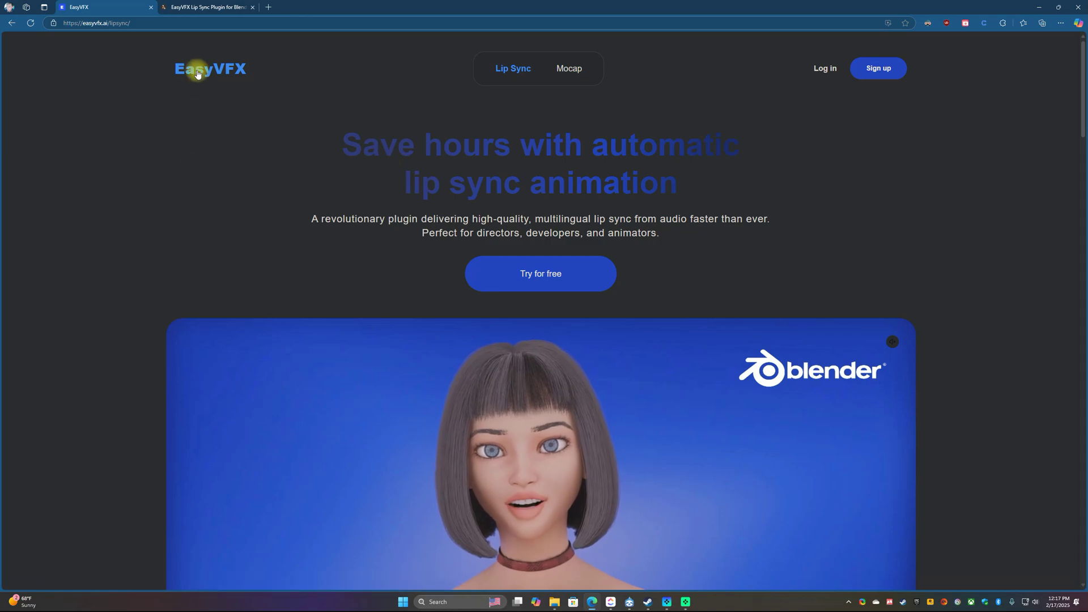
left_click(189, 7)
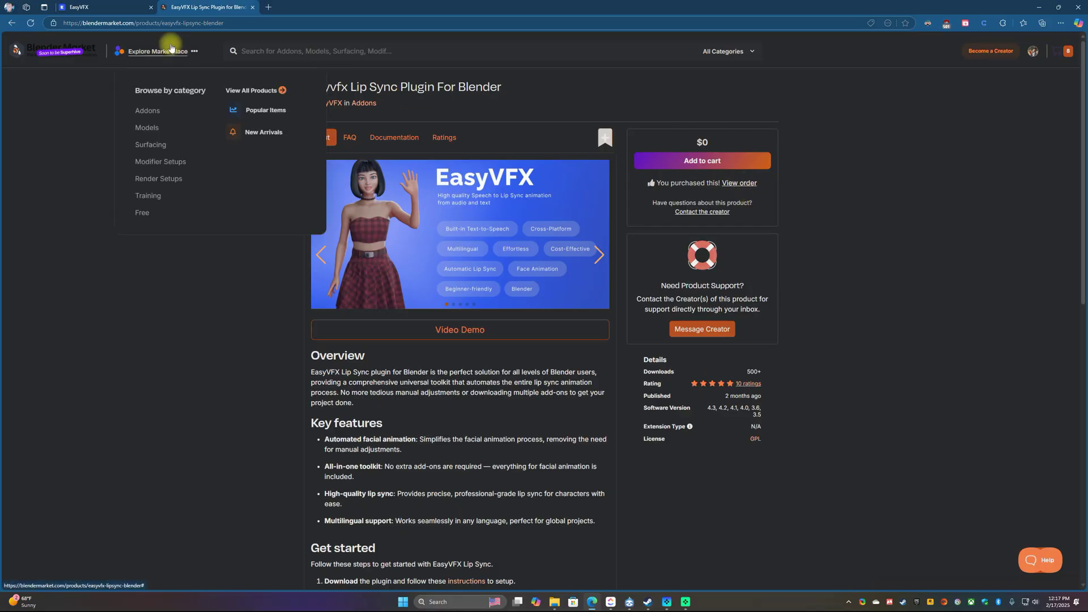
left_click(76, 7)
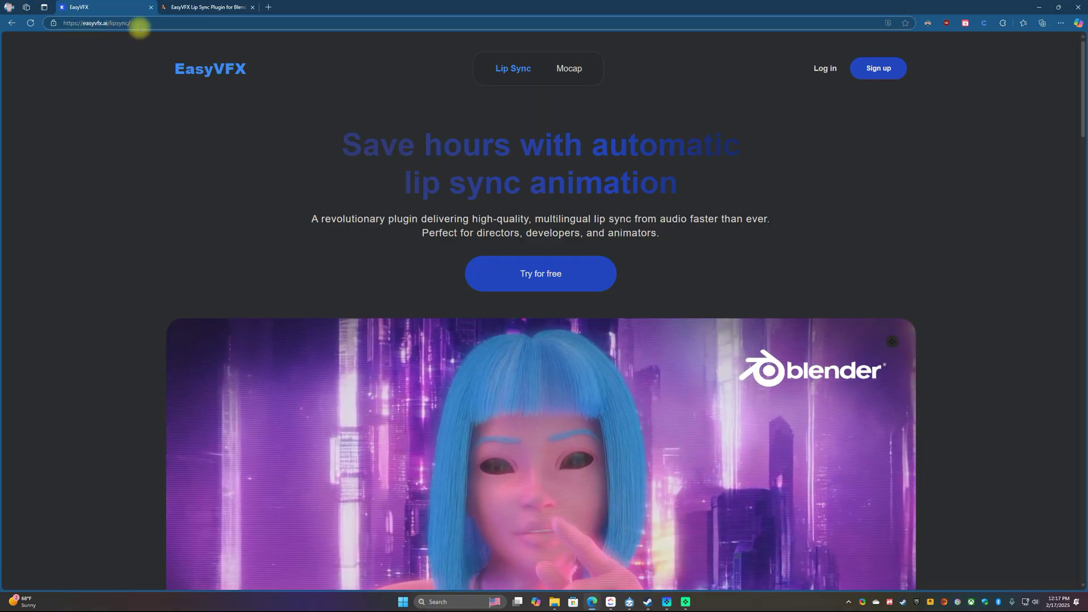
Examine the EasyVFX Lip Sync page's features, the plugin and demo project download links, and the subscription plans
scroll(467, 176, "down", 2)
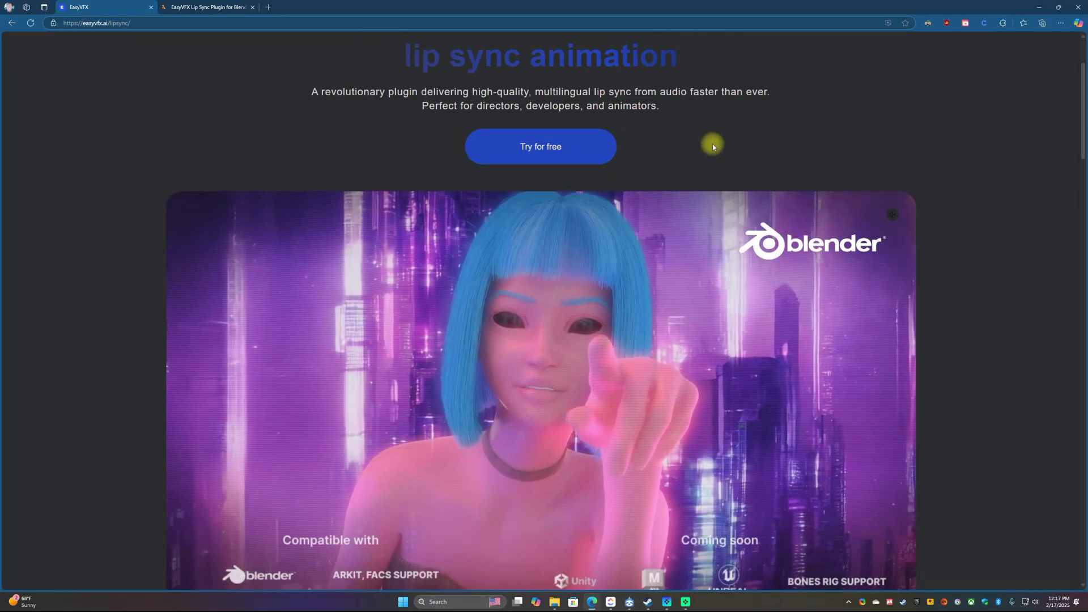
scroll(713, 144, "up", 2)
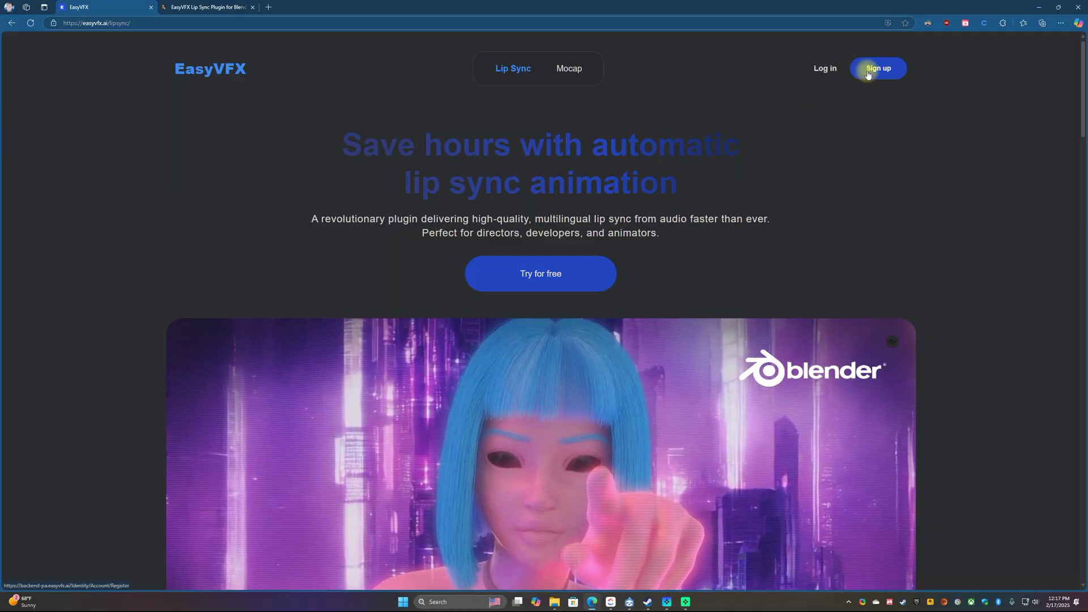
scroll(263, 264, "down", 10)
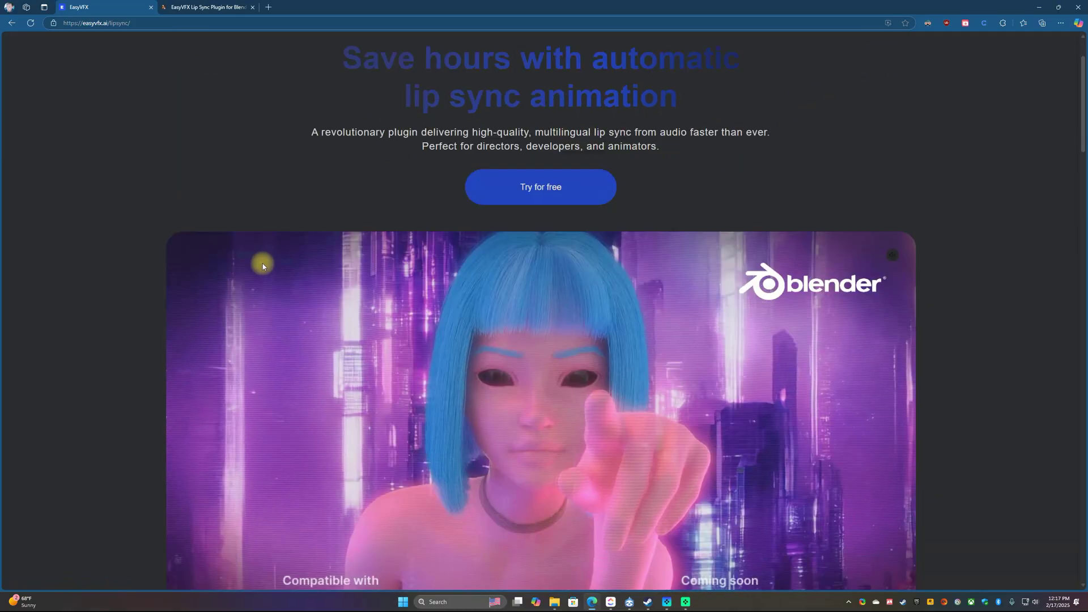
scroll(234, 267, "down", 5)
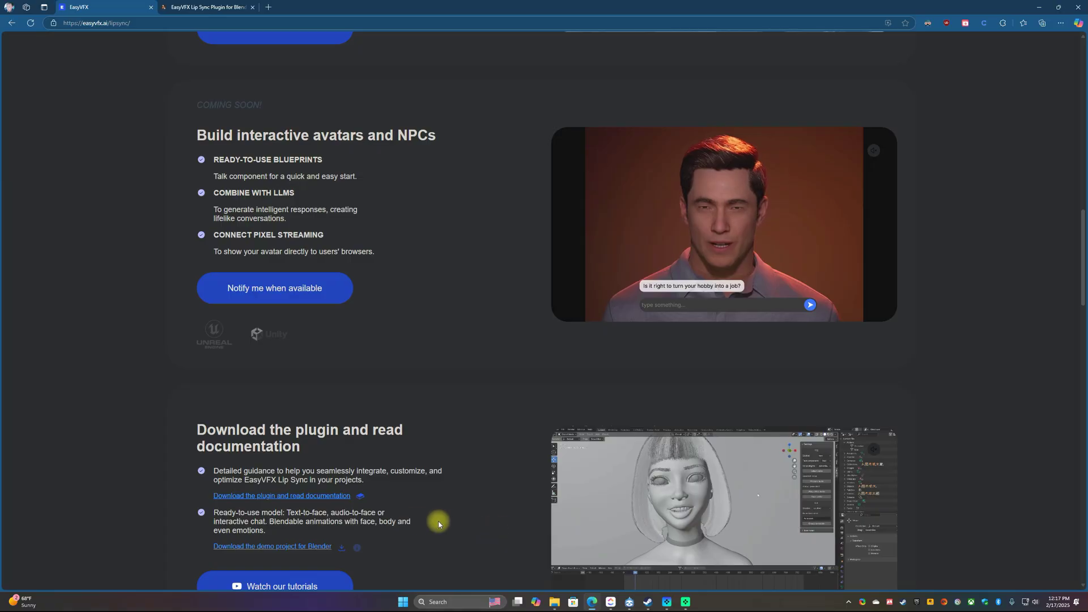
scroll(647, 512, "down", 3)
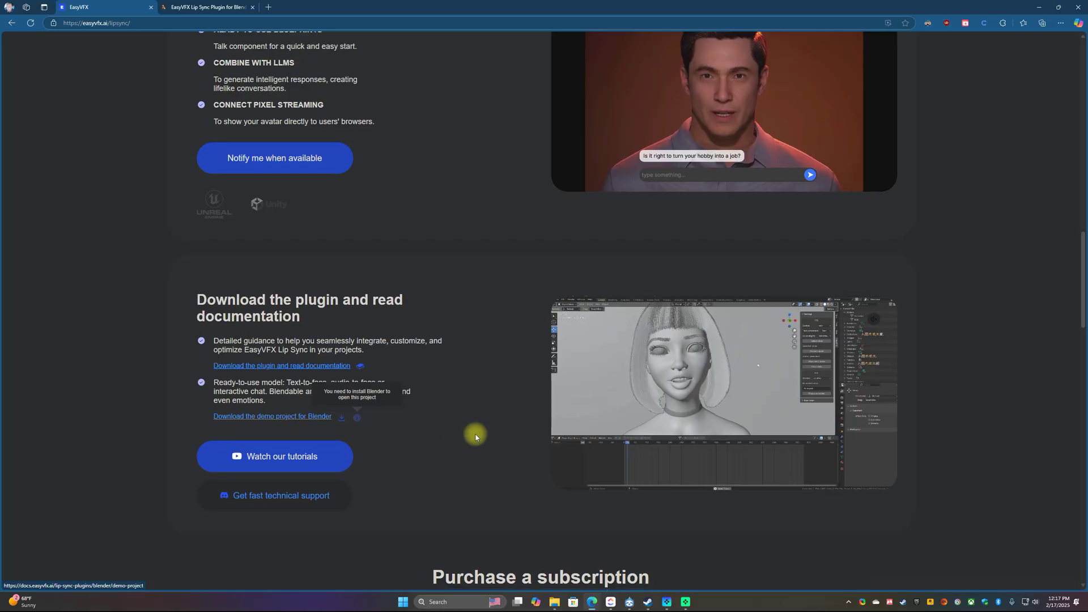
scroll(474, 436, "down", 7)
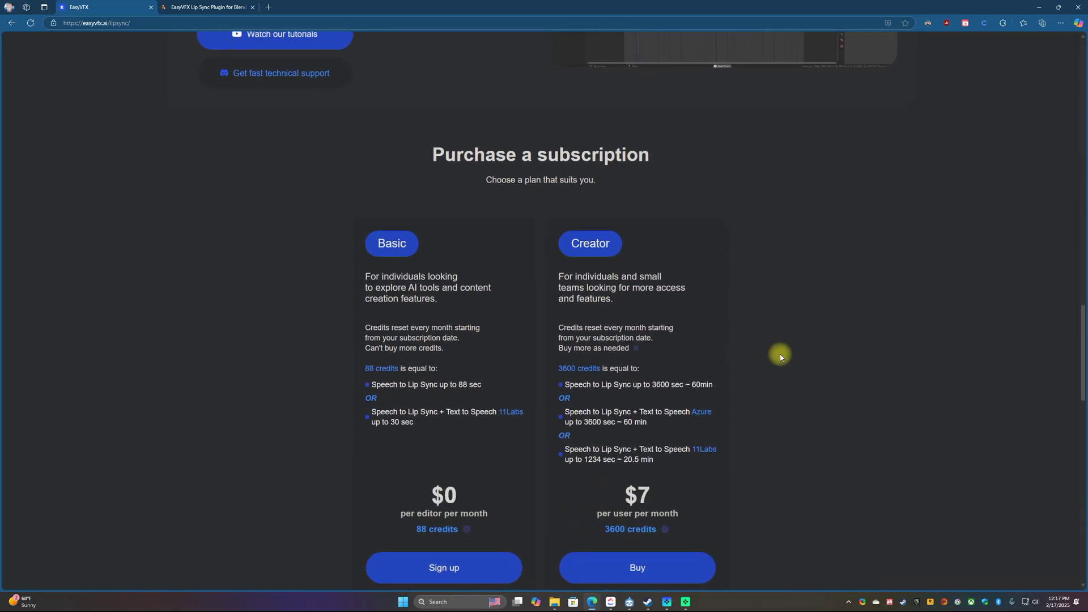
scroll(529, 323, "down", 4)
scroll(499, 302, "up", 3)
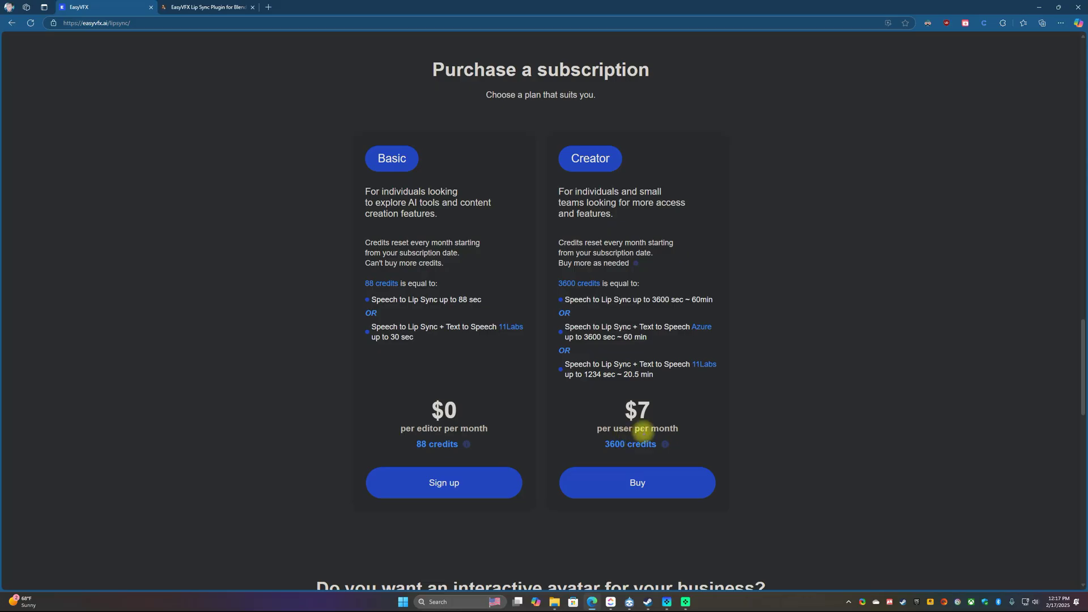
scroll(645, 425, "up", 8)
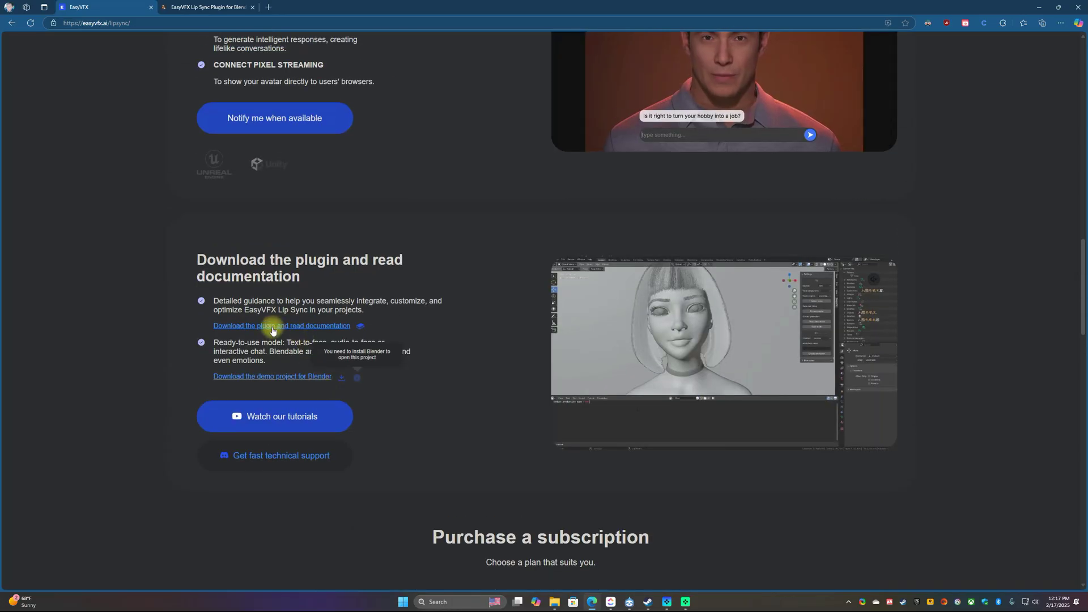
Open the Blender demo project documentation and check the Pre-Requisites page against the plugin's Blender Market listing
left_click(272, 377)
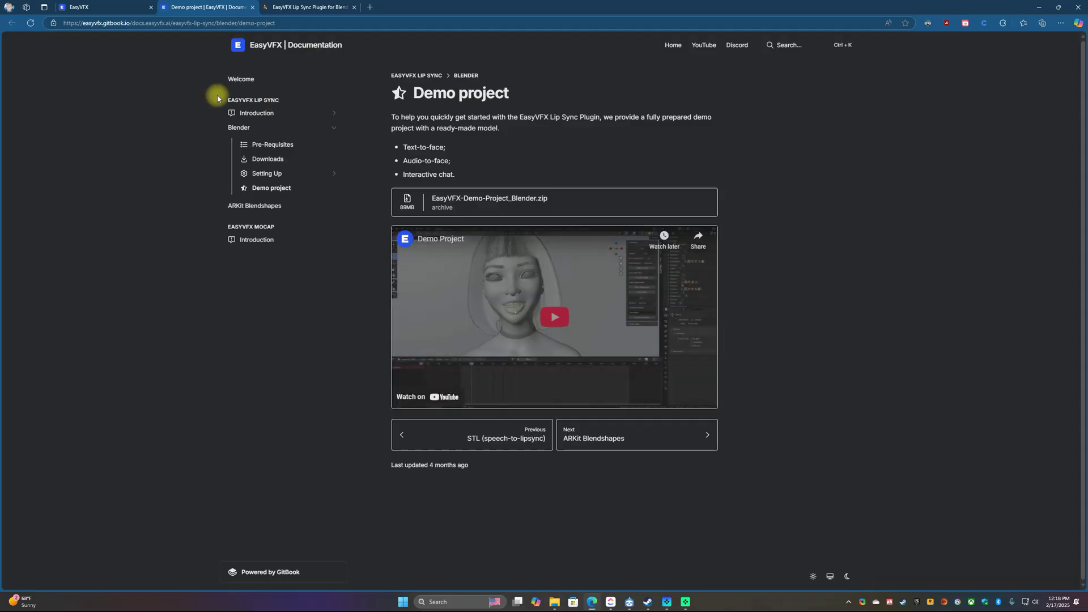
left_click(281, 146)
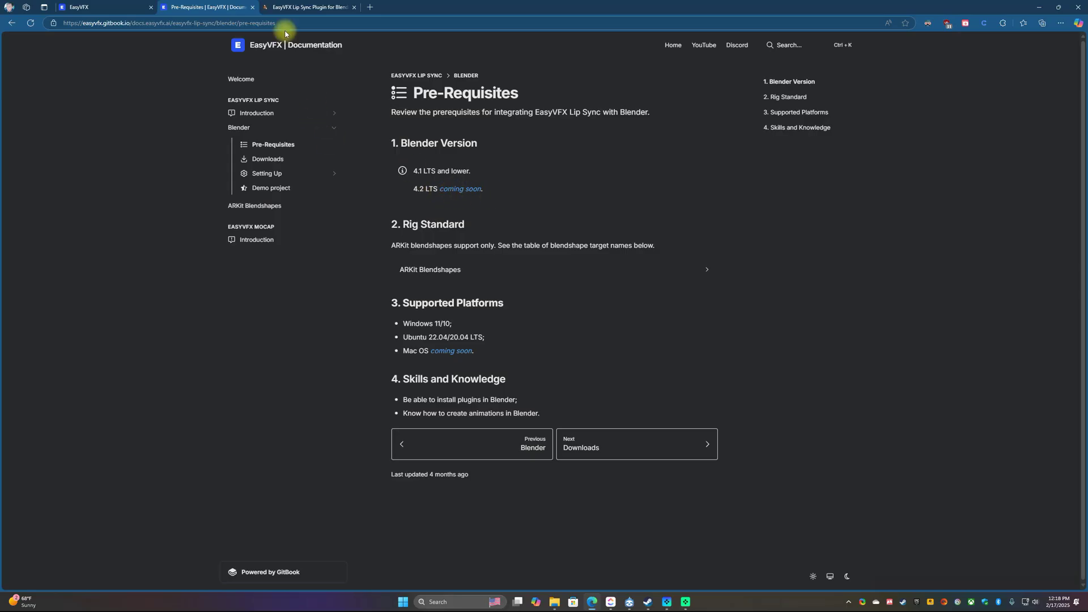
left_click(300, 8)
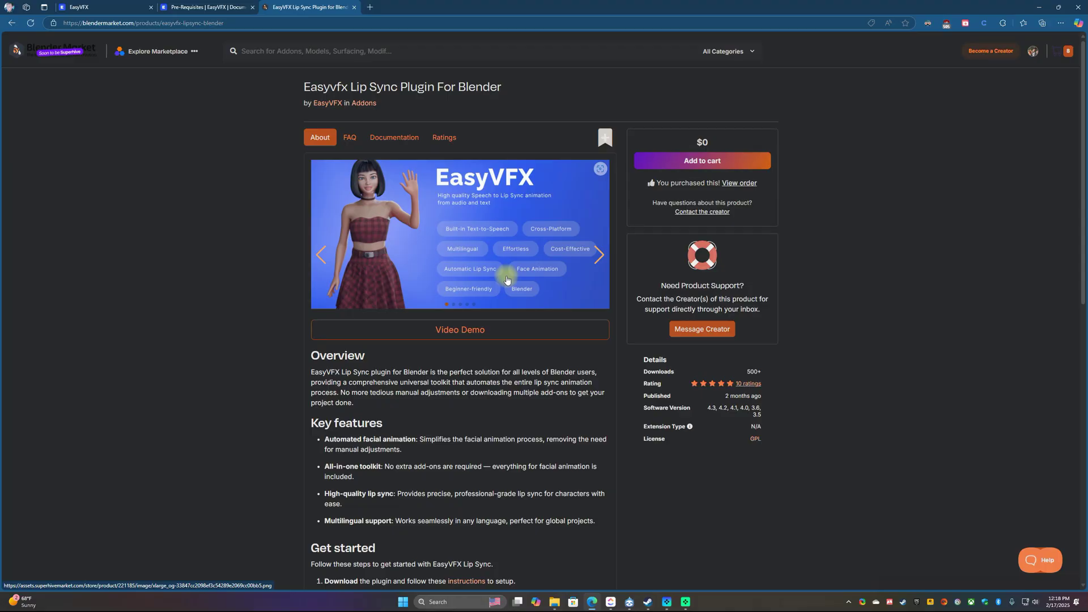
left_click(232, 10)
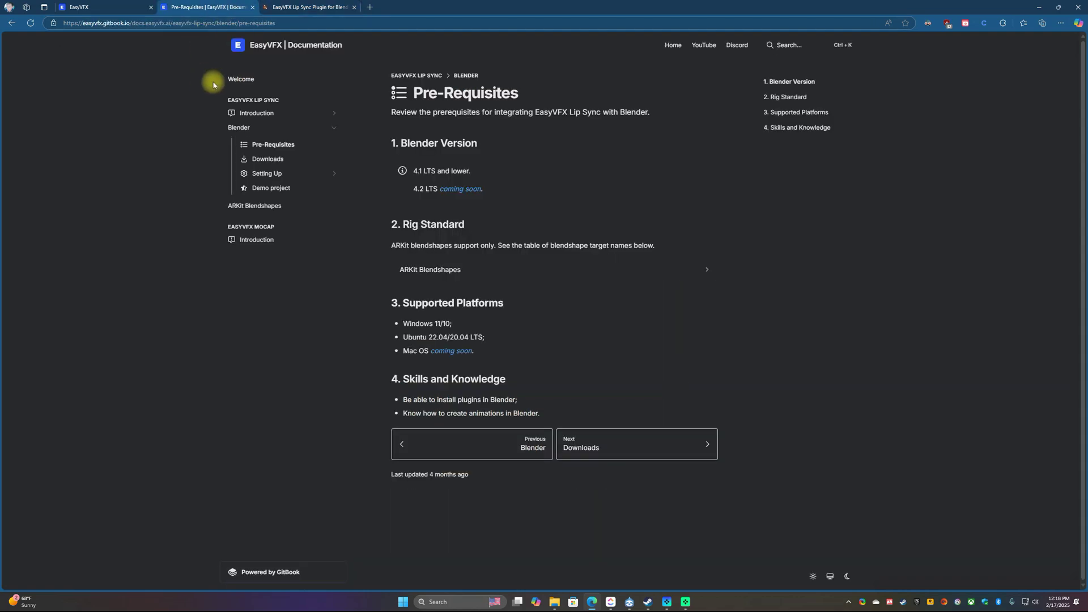
Get the EasyVFX Lip Sync Plugin for Blender through the documentation's Gumroad download, with price and tip set to $0
left_click(276, 160)
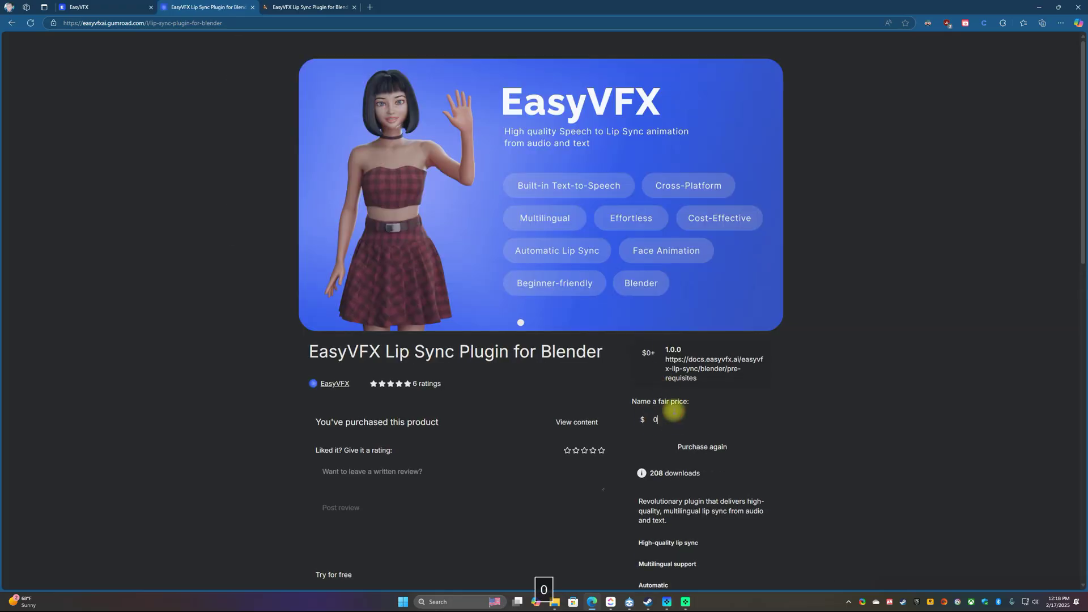
left_click(713, 447)
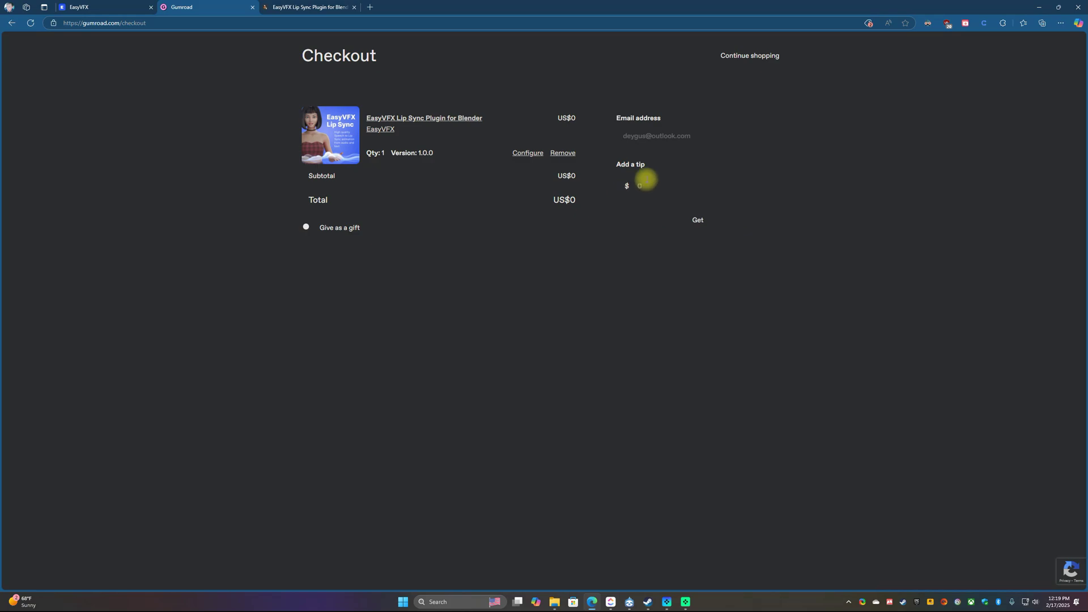
type("0")
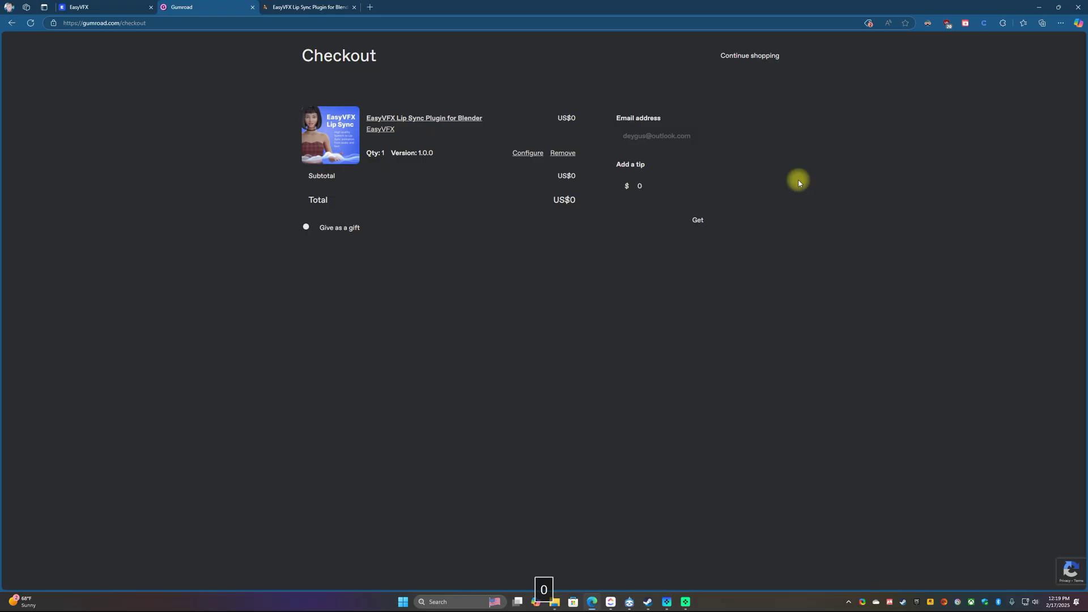
left_click(697, 219)
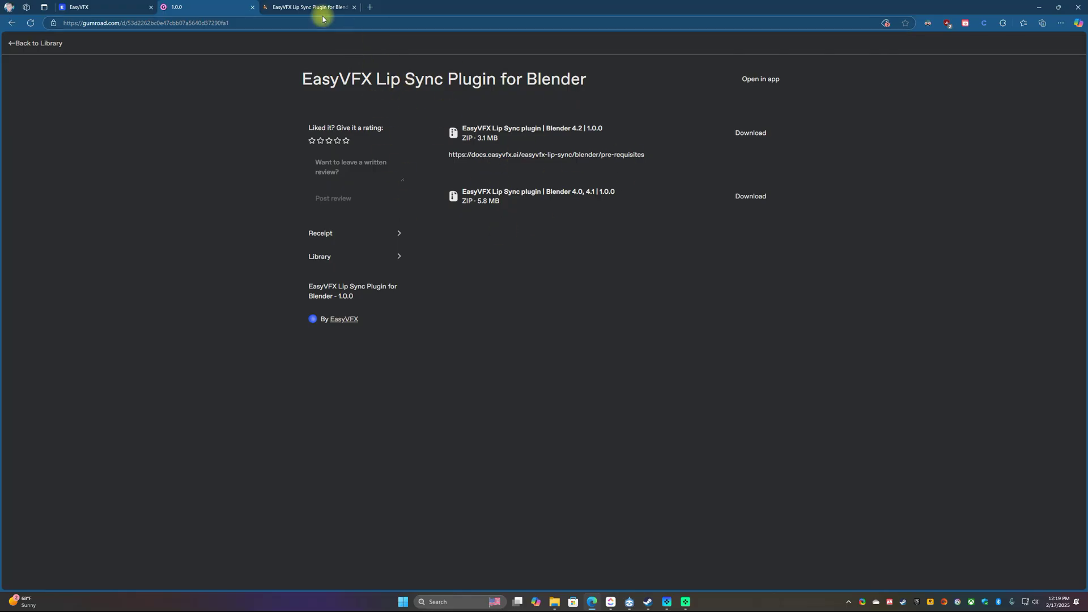
Download the Blender 4.2 version of the EasyVFX Lip Sync plugin from the Blender Market order and close the Gumroad page
left_click(303, 8)
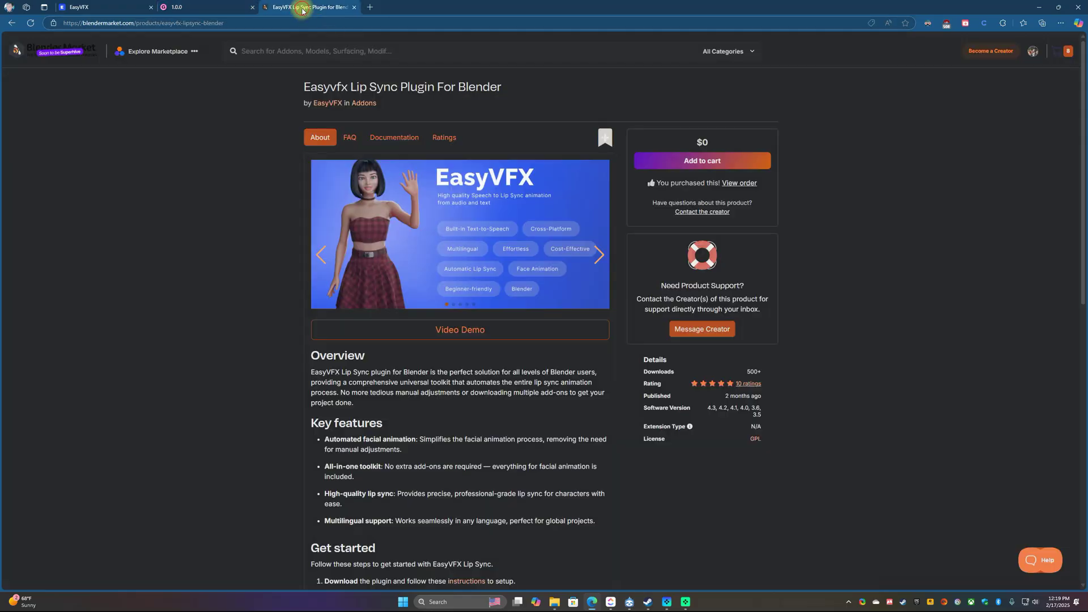
left_click(740, 184)
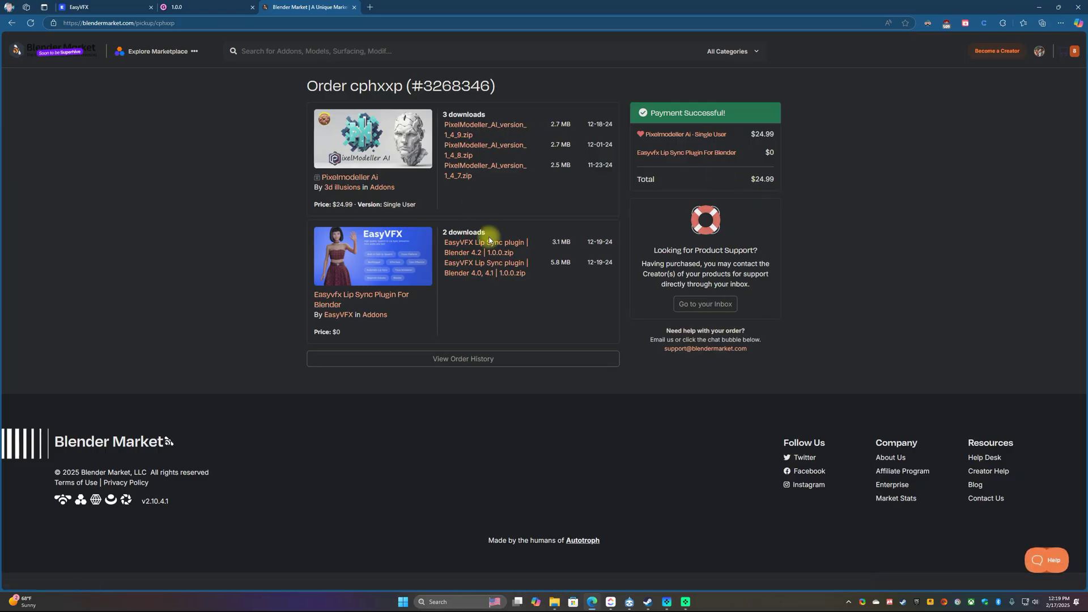
left_click(459, 247)
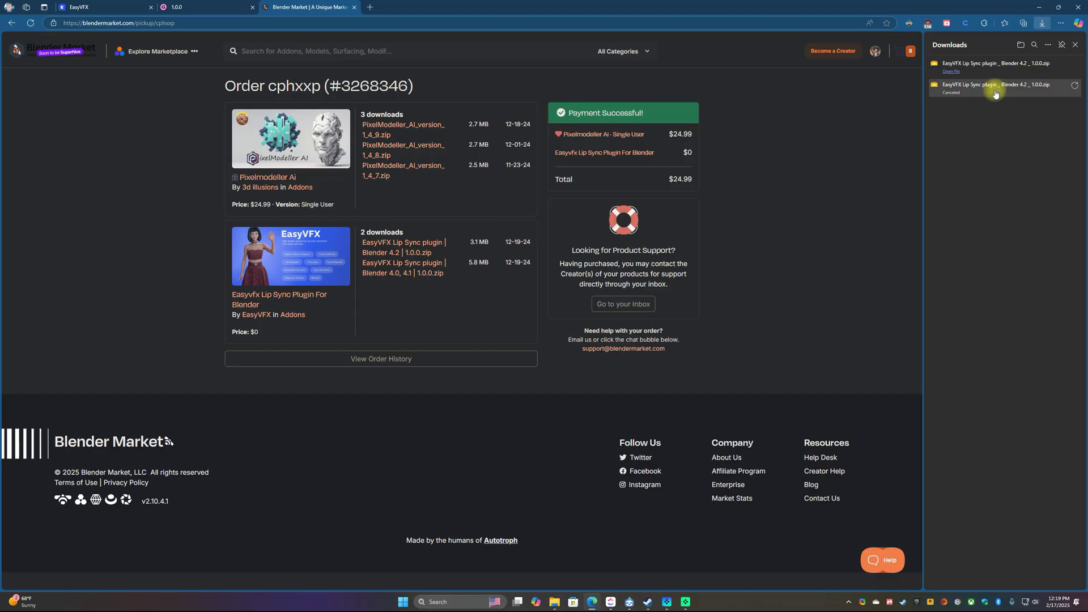
left_click(190, 6)
left_click(253, 7)
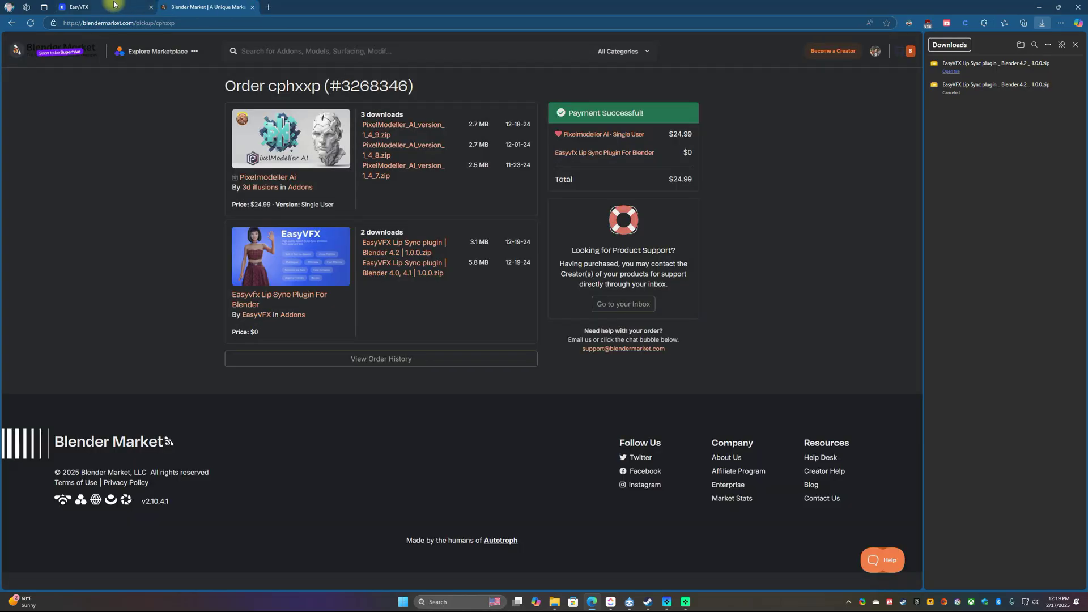
Download EasyVFX-Demo-Project_Blender.zip from the Demo project page of the EasyVFX documentation
left_click(113, 7)
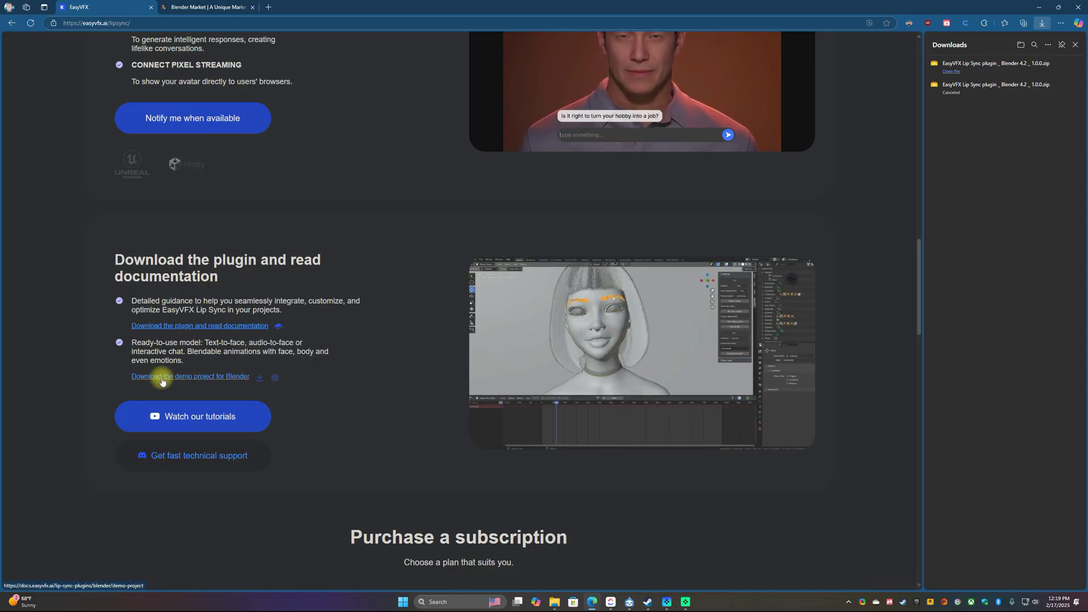
left_click(224, 378)
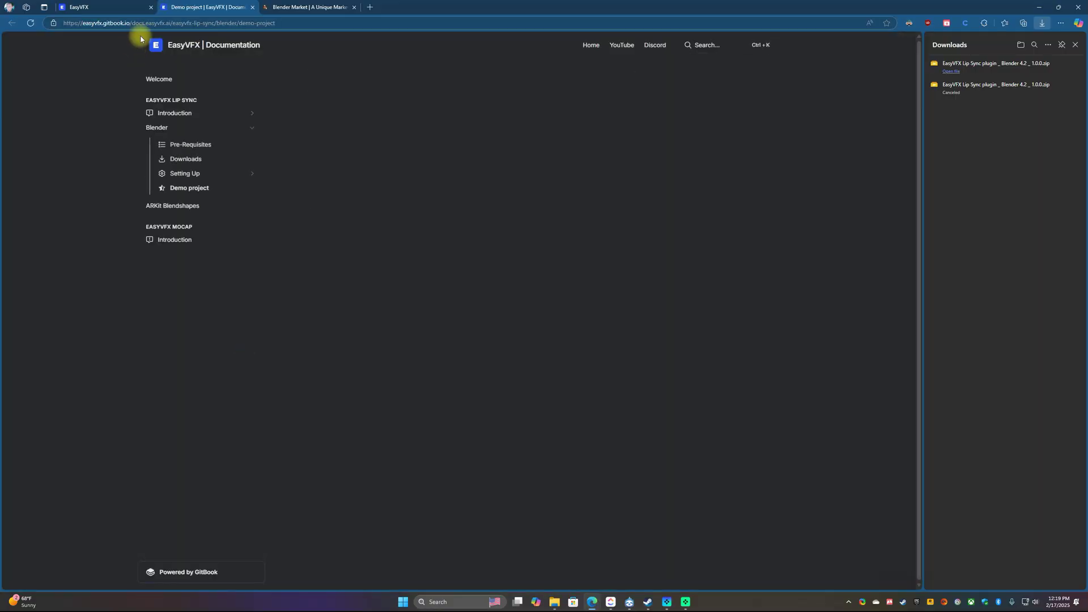
left_click(122, 12)
scroll(284, 218, "up", 3)
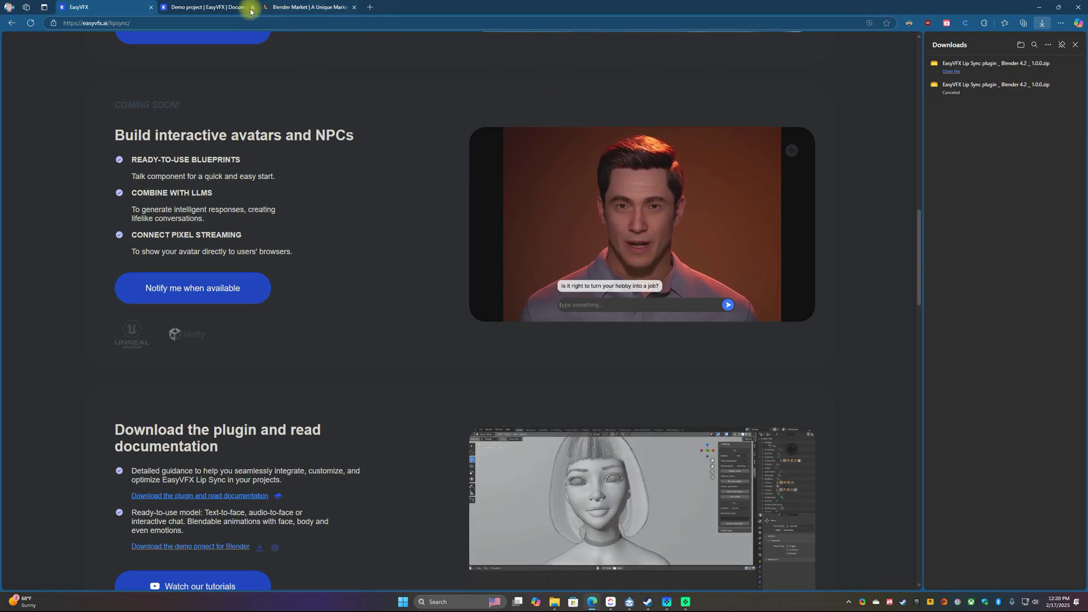
left_click(226, 8)
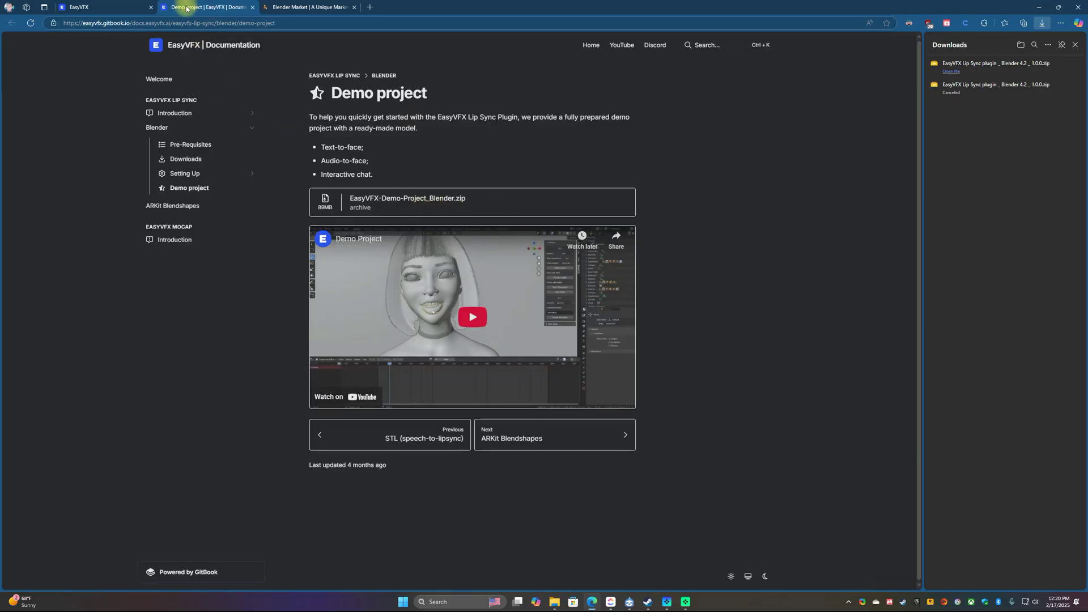
left_click(385, 206)
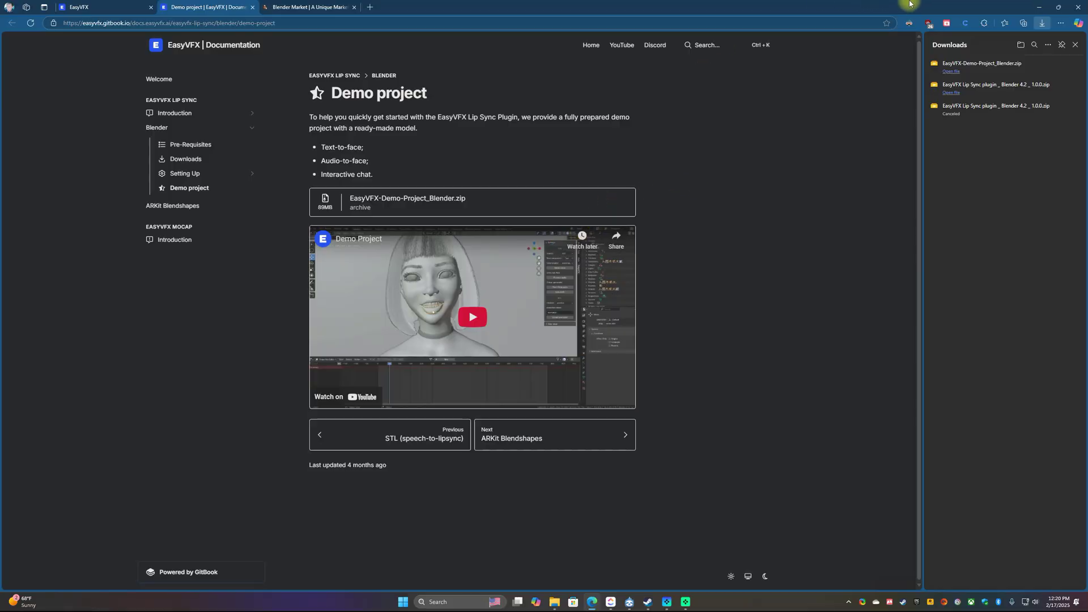
Show the downloaded EasyVFX-Demo-Project_Blender.zip in the Downloads folder and extract it to the EasyVFX-Demo-Project_Blender folder
left_click(1058, 66)
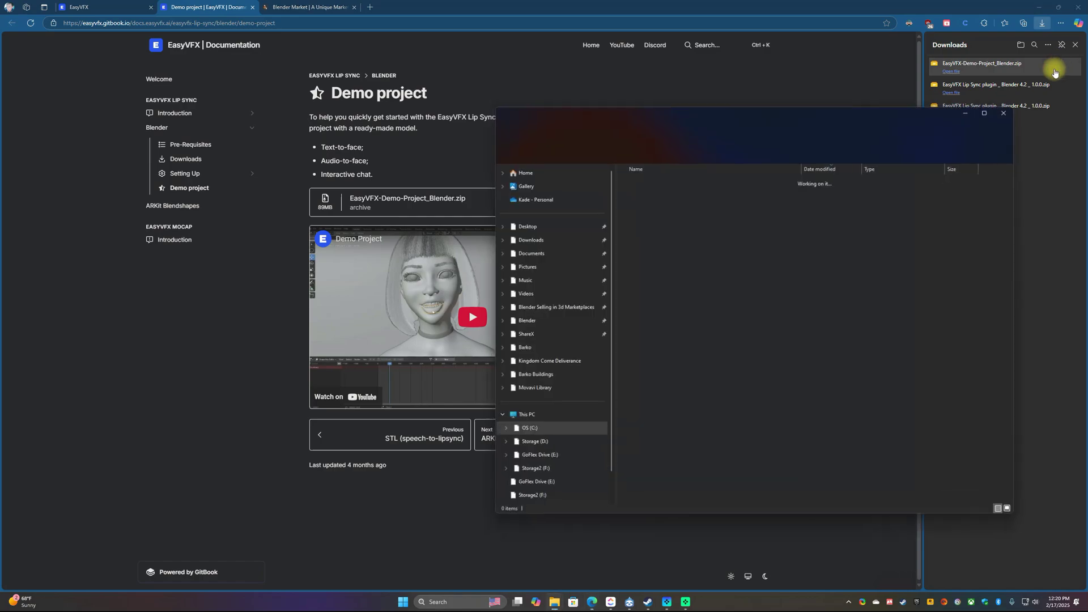
mouse_move(550, 605)
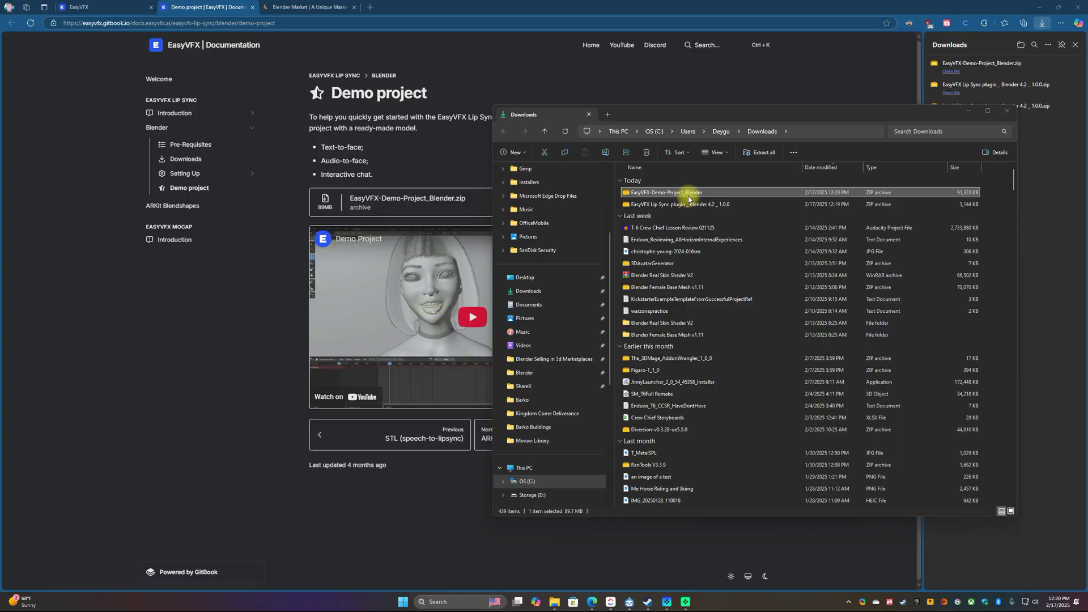
right_click(696, 196)
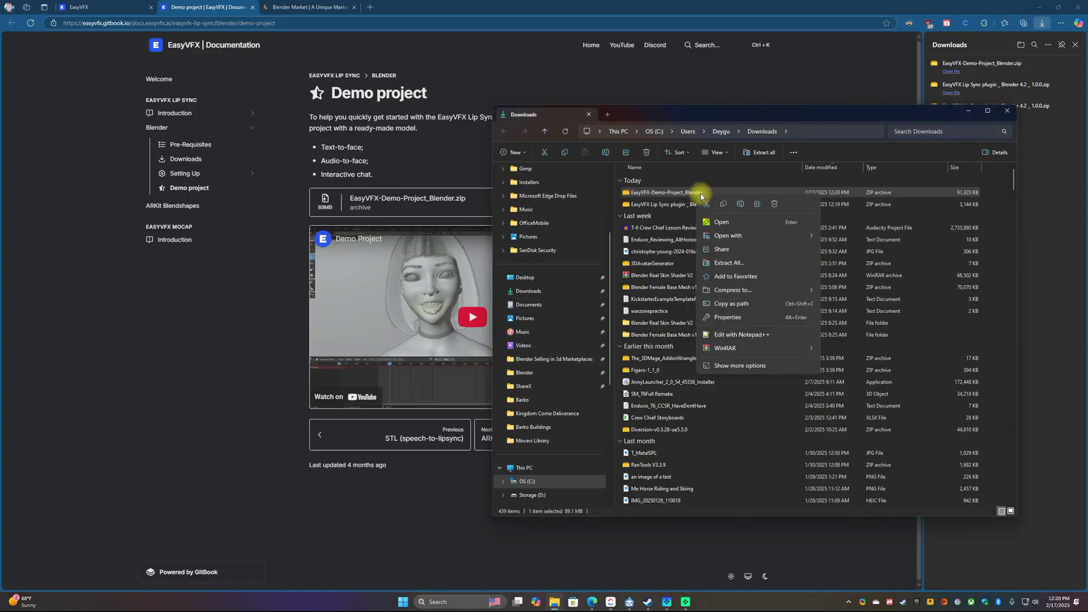
left_click(735, 264)
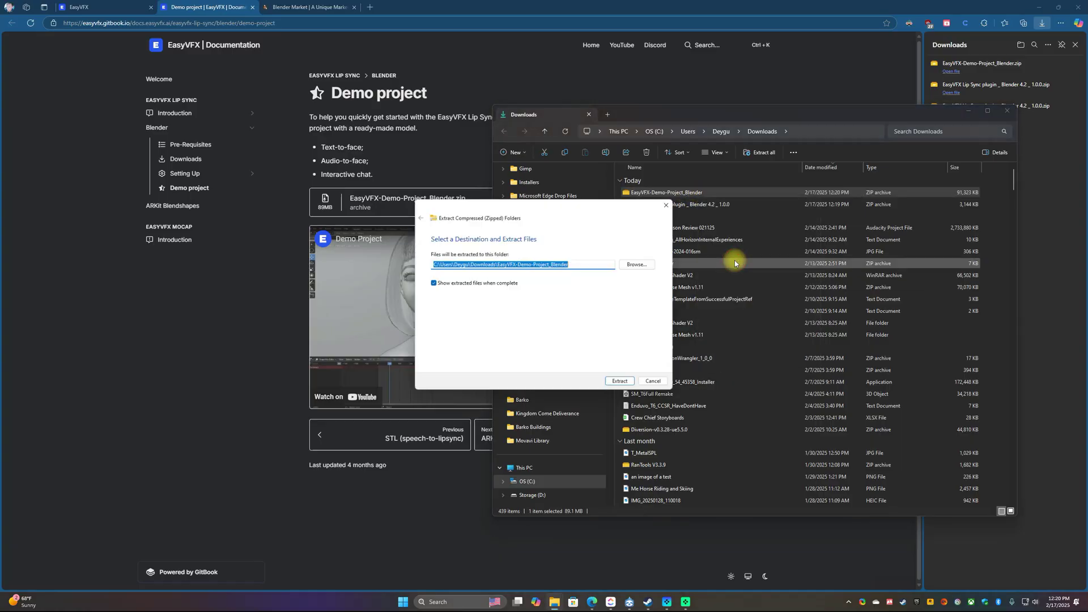
left_click(618, 382)
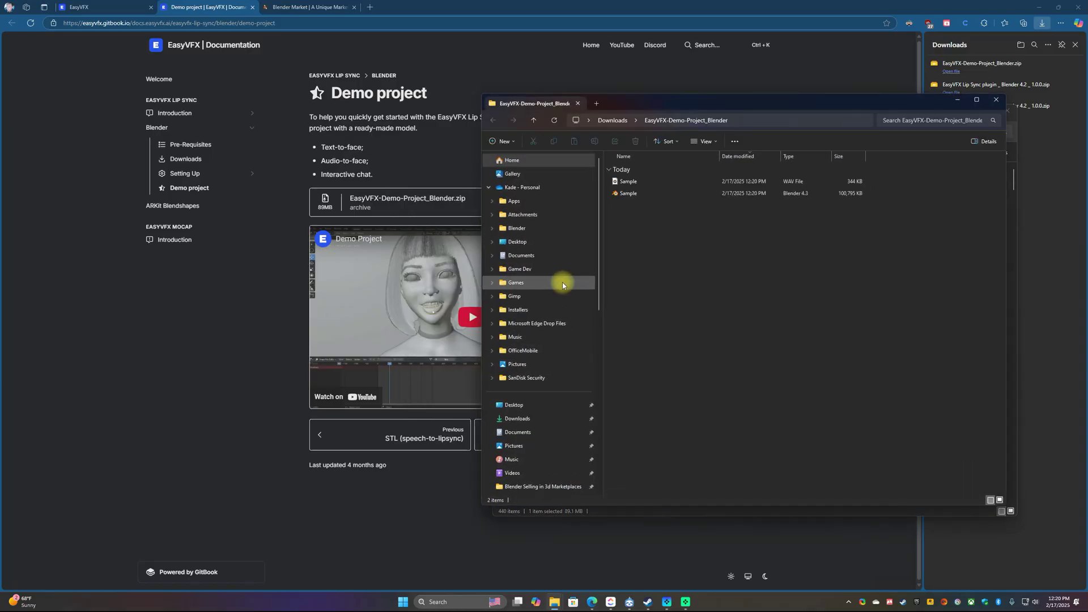
Open the extracted Sample Blender file in Blender and frame the character through the camera view
double_click(645, 192)
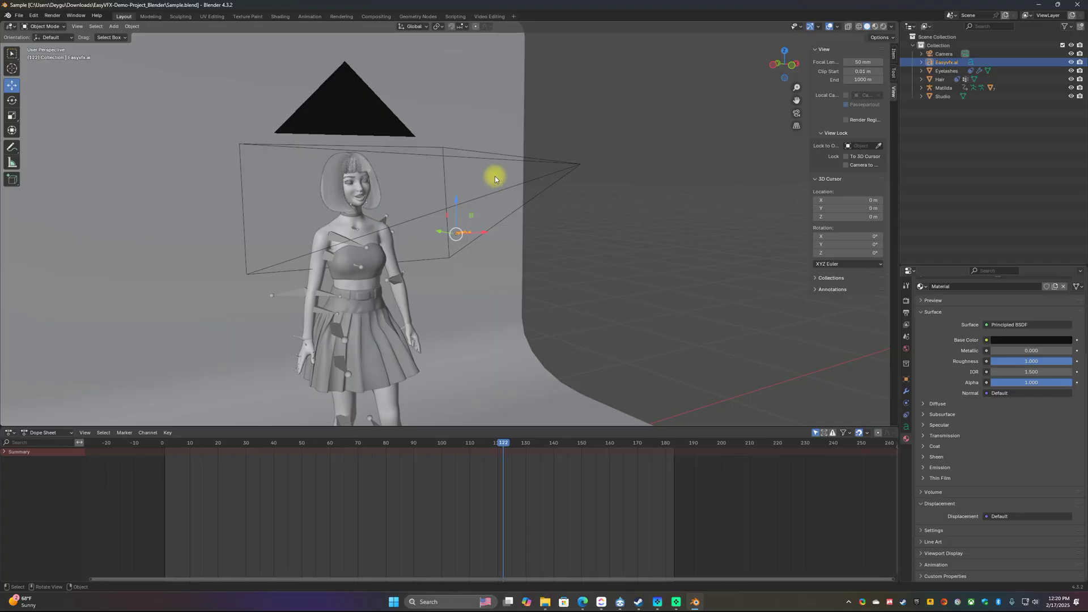
key("KP_0")
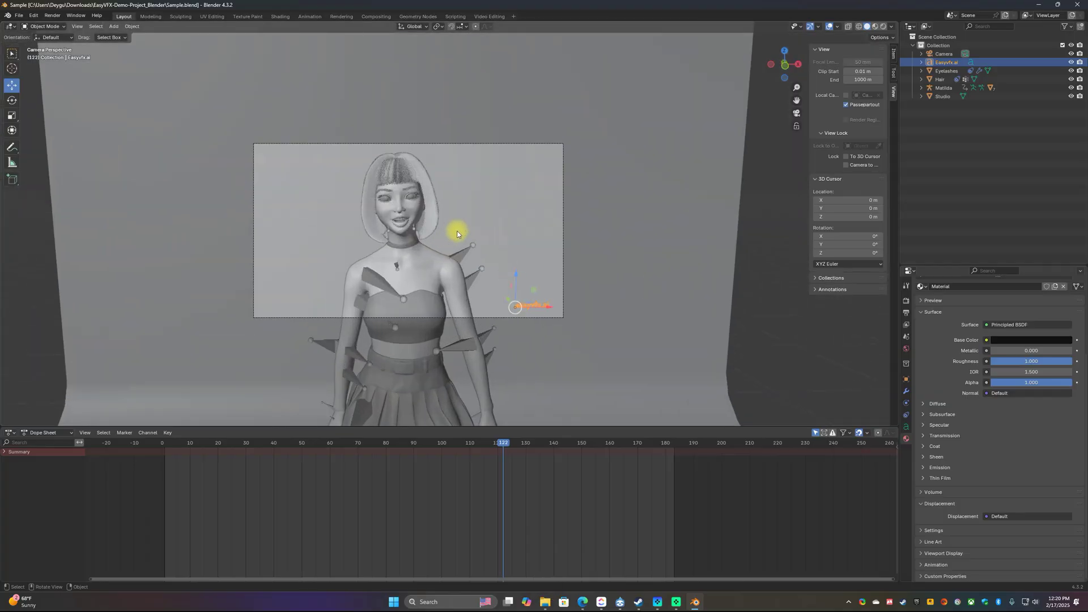
scroll(455, 232, "up", 3)
middle_click_drag(371, 338, 474, 348, "shift")
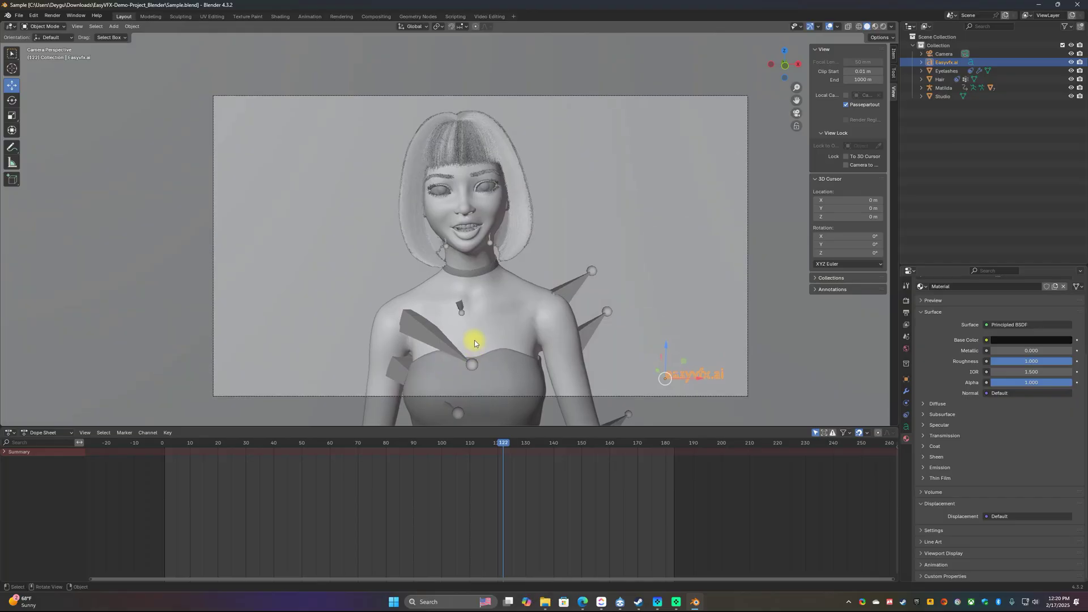
Play the sample scene's animation, stop it and set the current frame to 1
key("space")
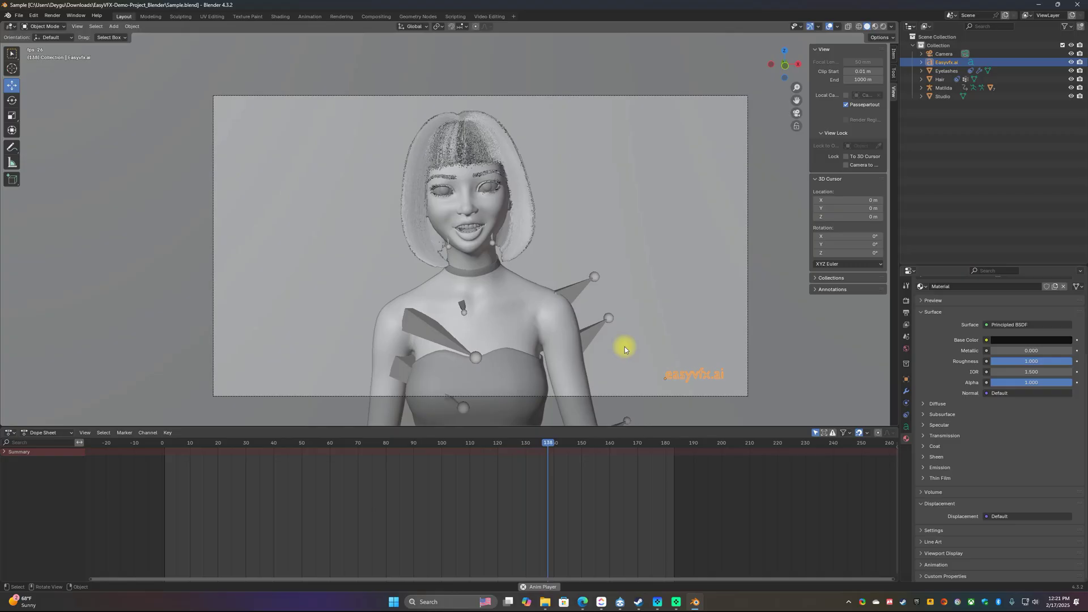
key("space")
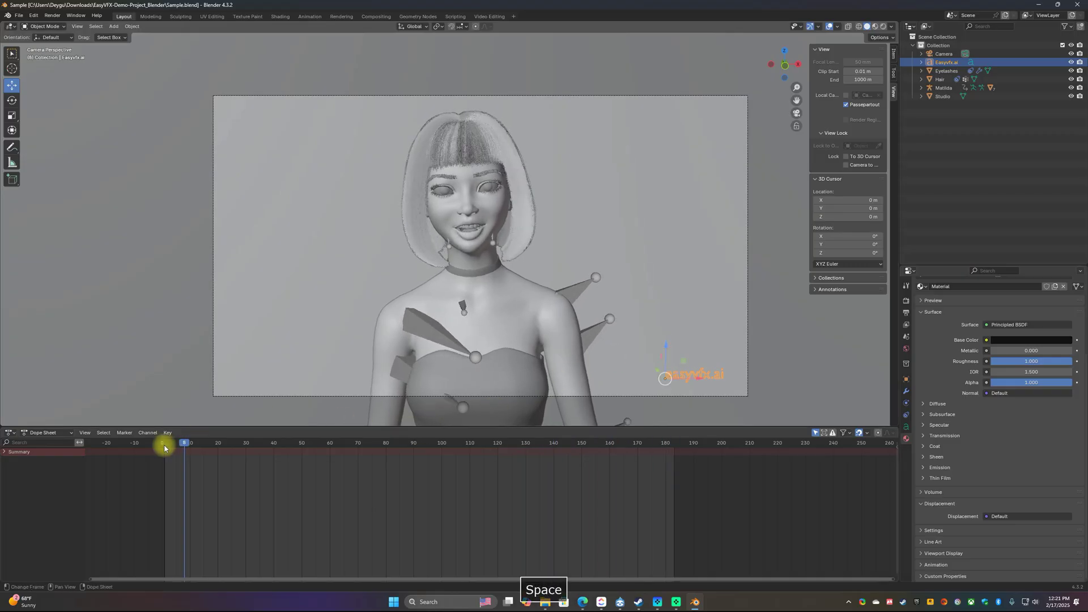
left_click_drag(179, 444, 165, 450)
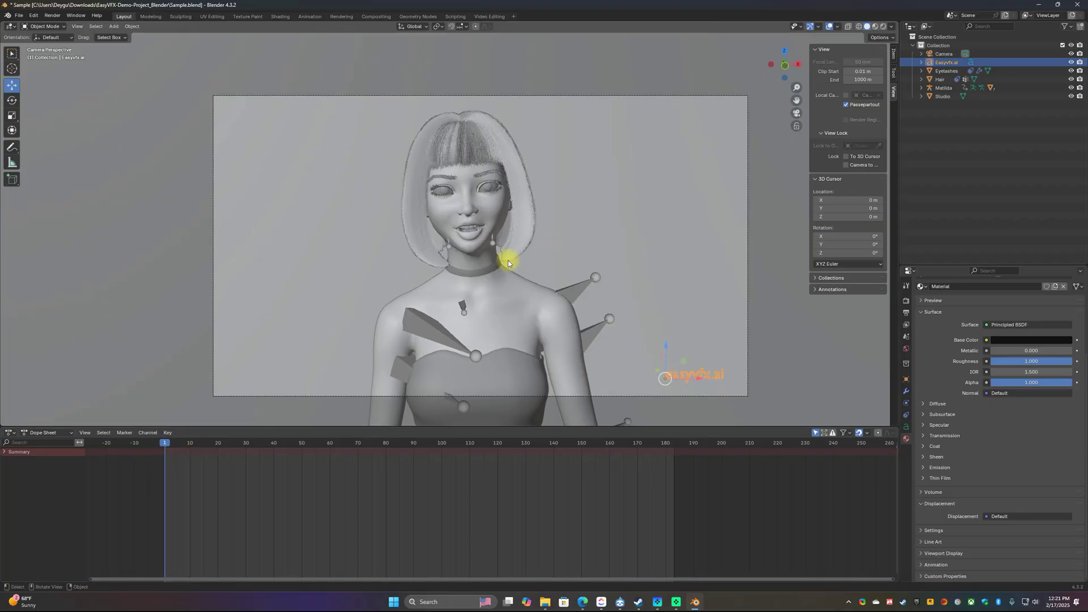
Install the add-on EasyVFX Lip Sync plugin _ Blender 4.2 _ 1.0.0.zip from the Downloads folder, check its details and close the preferences
left_click(32, 16)
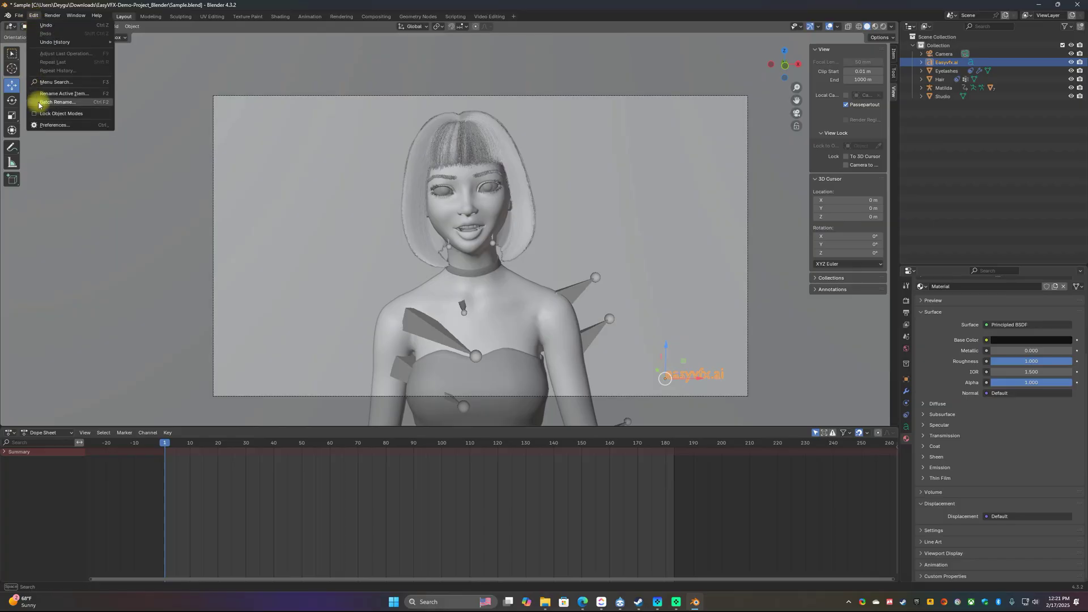
left_click(54, 125)
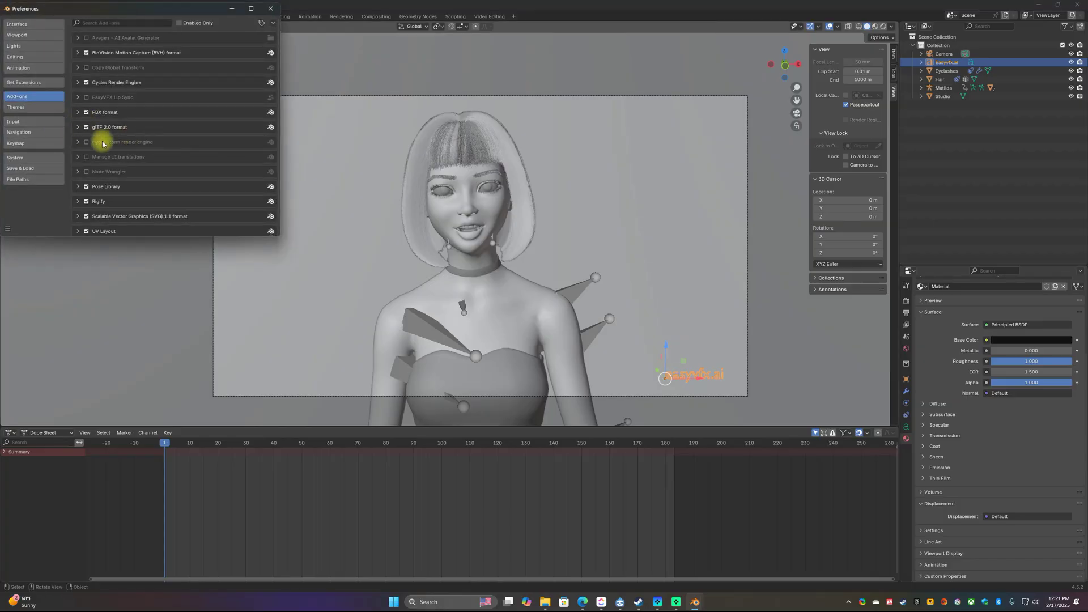
left_click(272, 24)
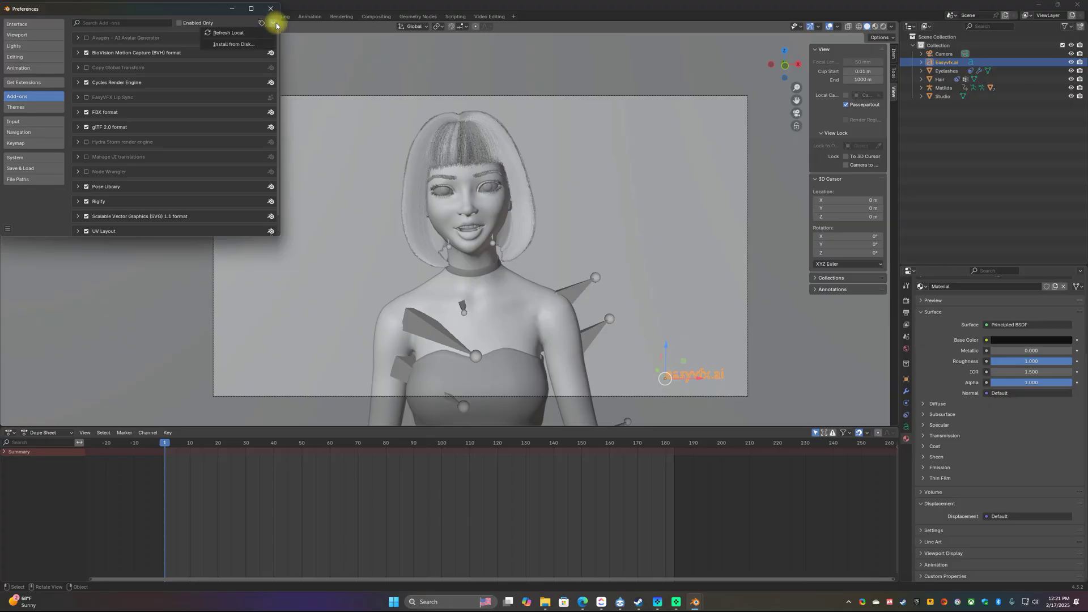
left_click(238, 43)
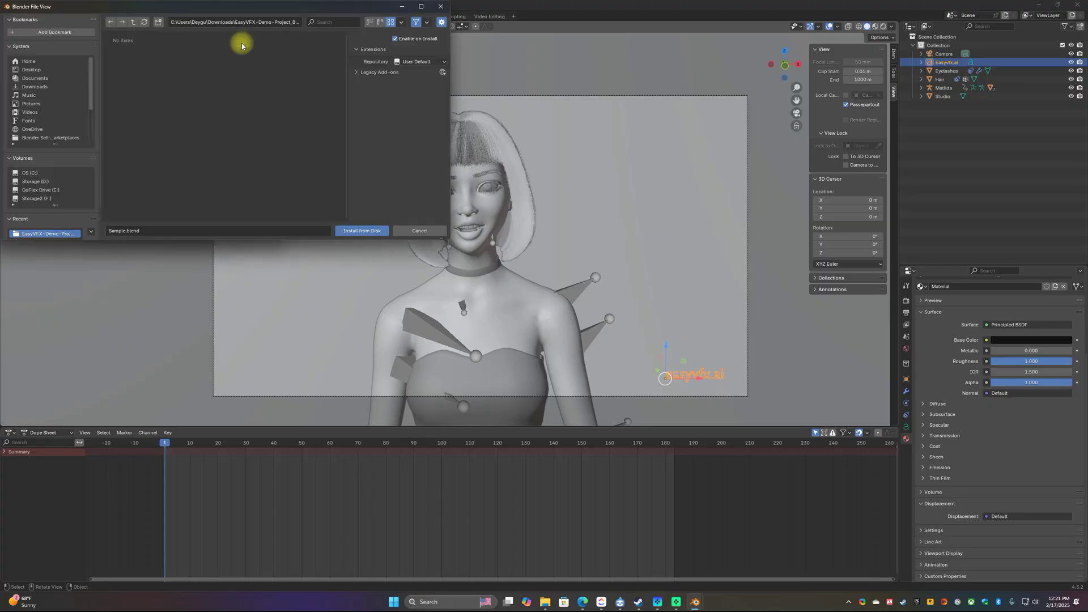
left_click(35, 87)
left_click(338, 21)
type("eas")
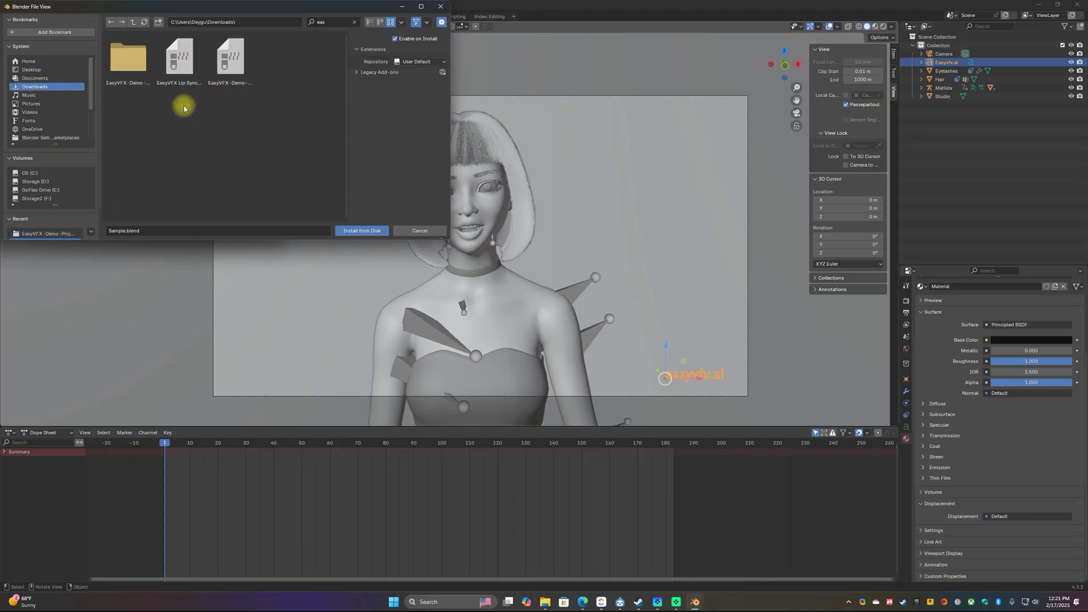
left_click(193, 79)
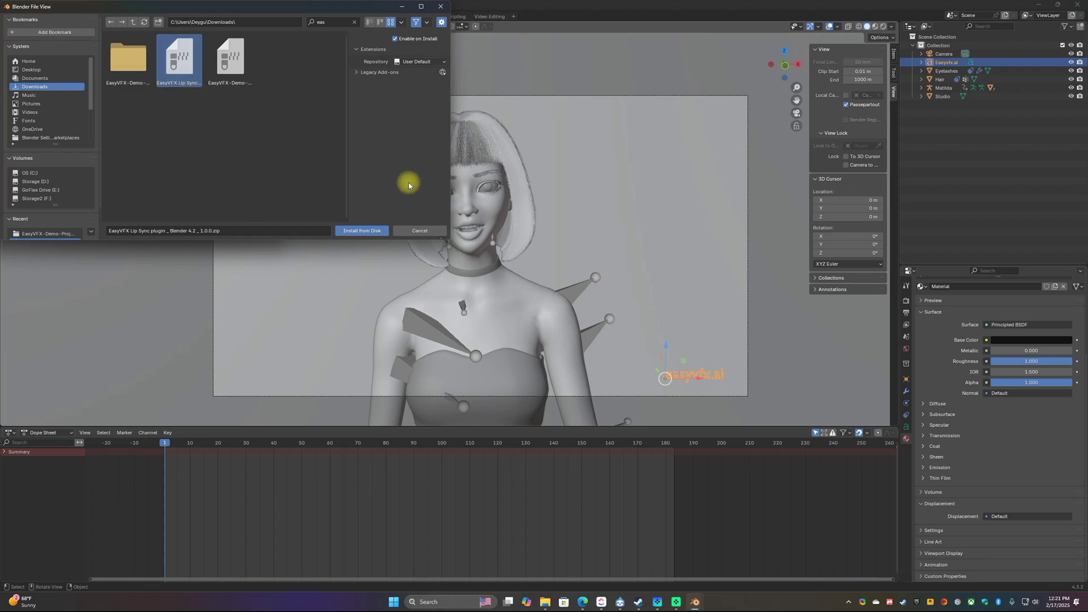
left_click(372, 233)
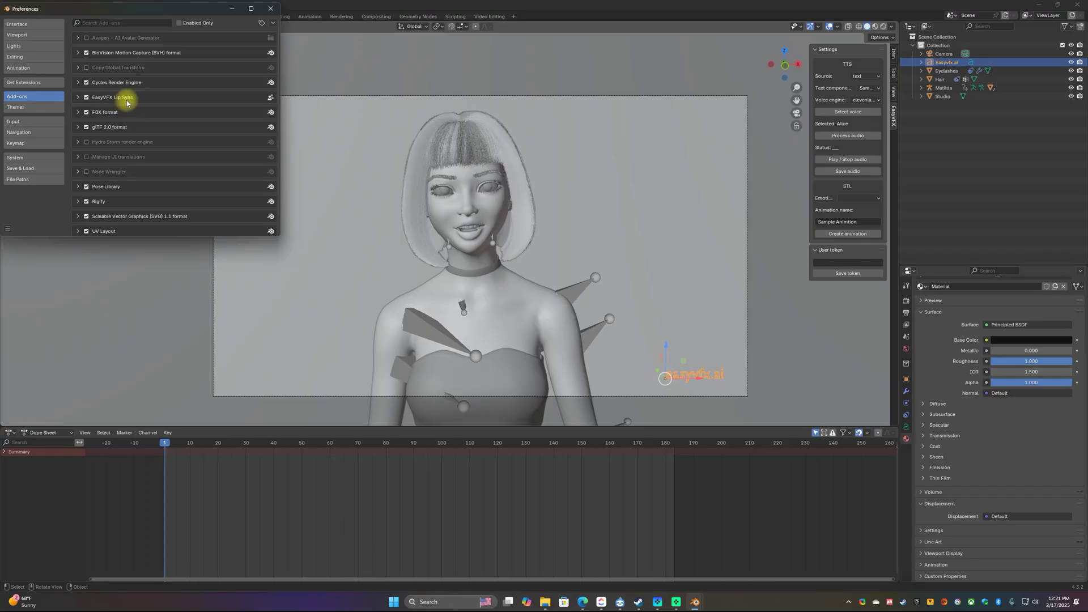
left_click(78, 98)
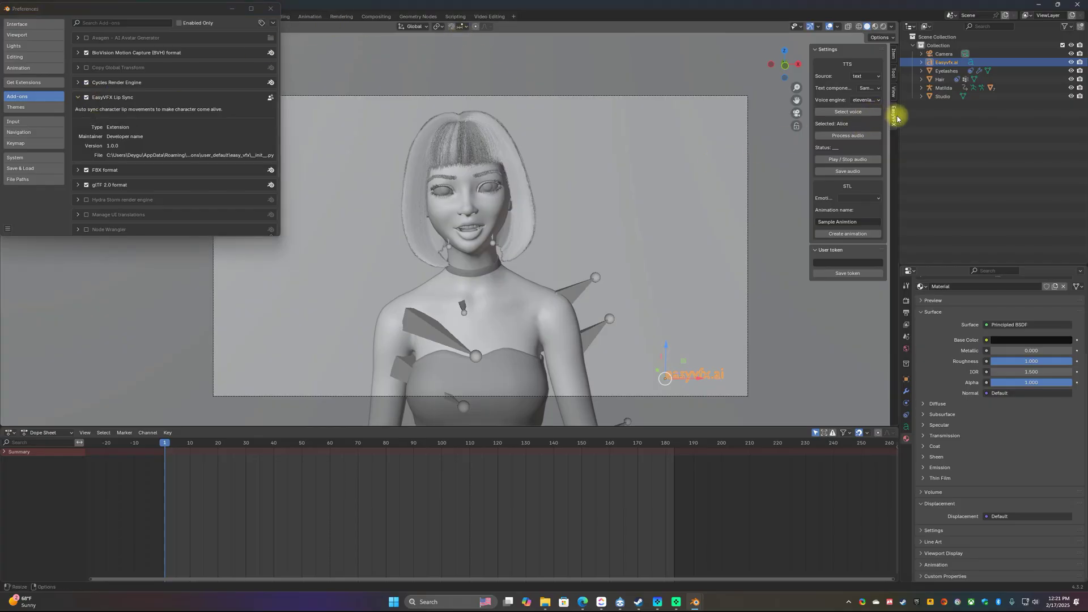
left_click(271, 9)
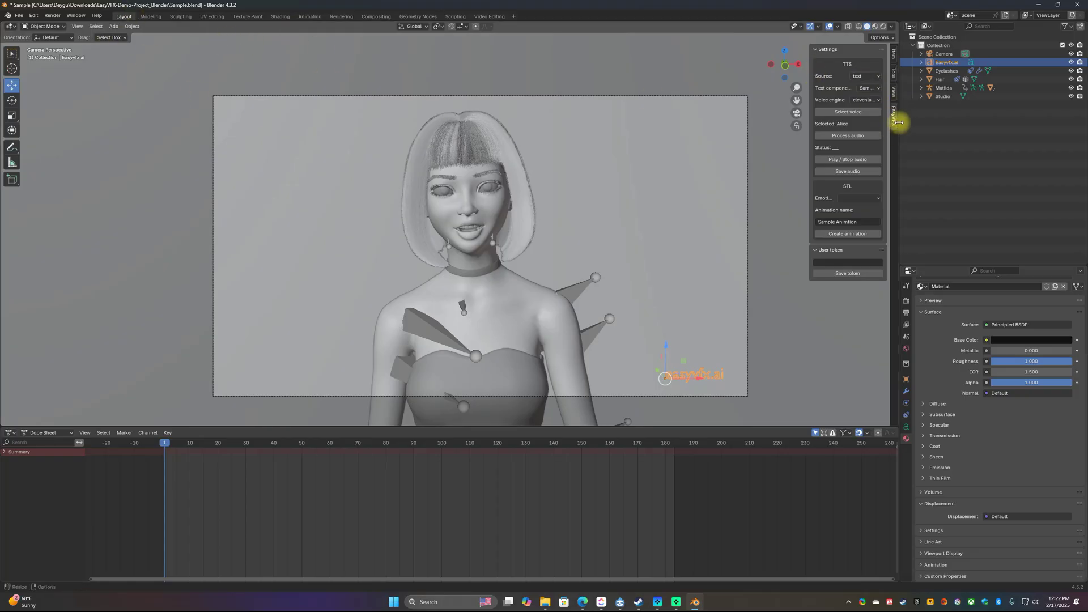
Widen the 3D viewport's sidebar so the EasyVFX settings are fully readable
left_click_drag(810, 149, 776, 156)
key("n")
key("n")
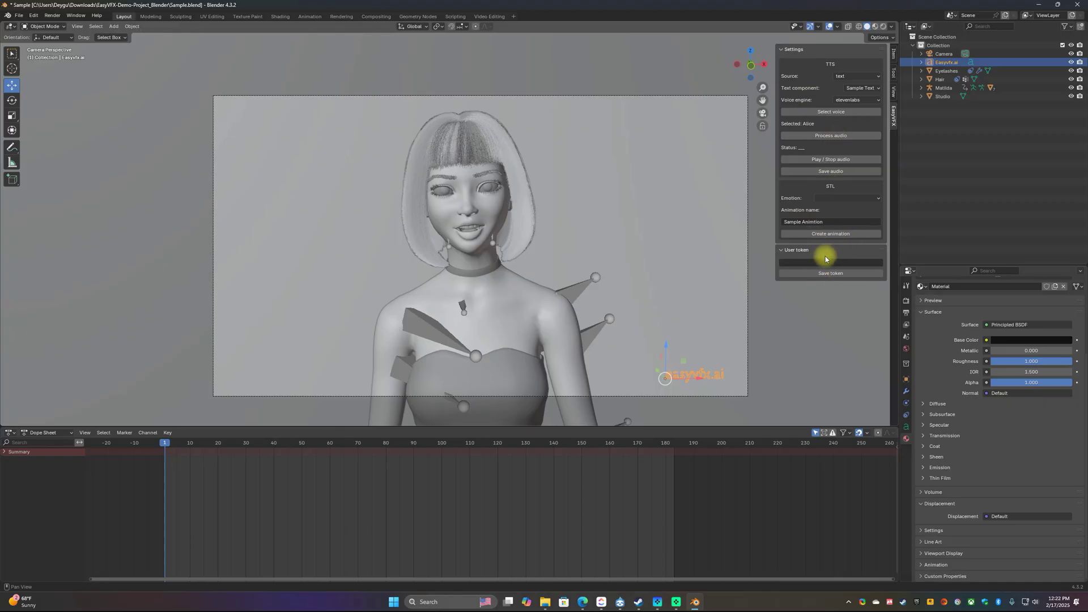
Switch to the browser, log in to the EasyVFX website and copy the API token for the Lip Sync plugin
mouse_move(582, 601)
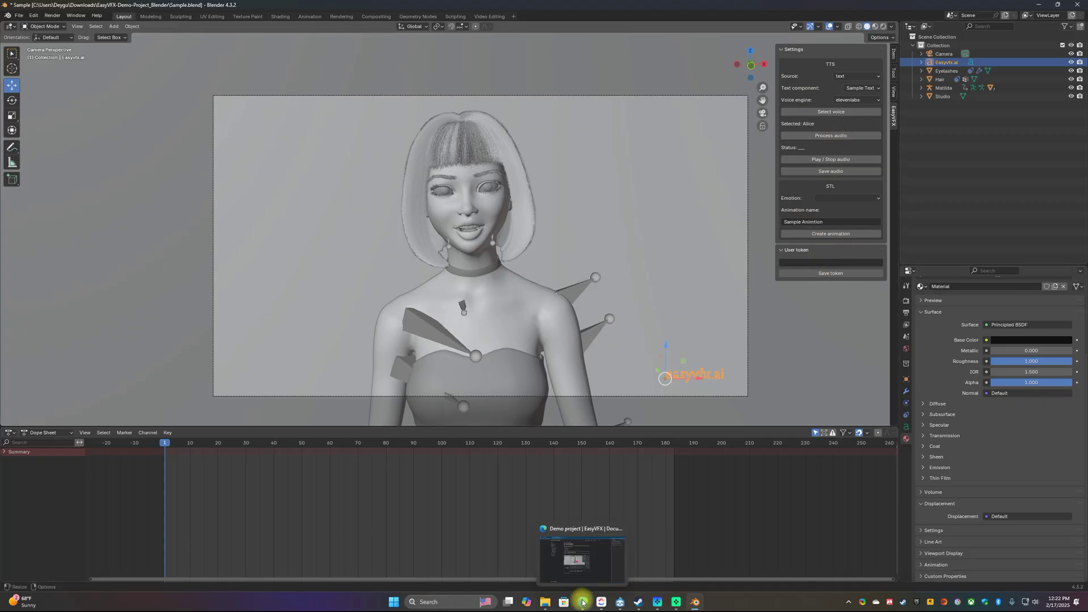
left_click(582, 604)
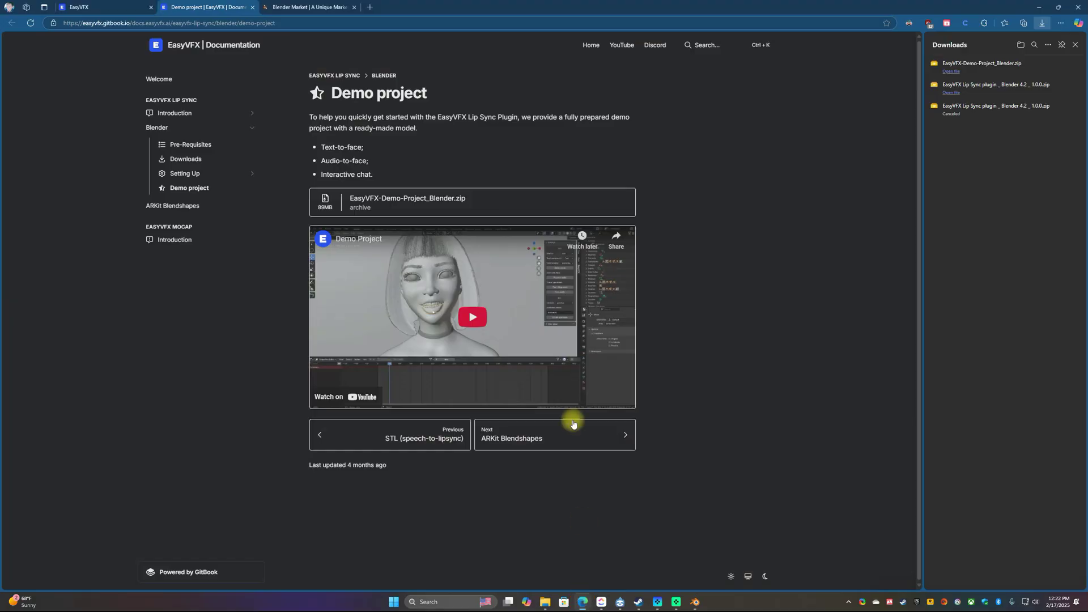
left_click(102, 6)
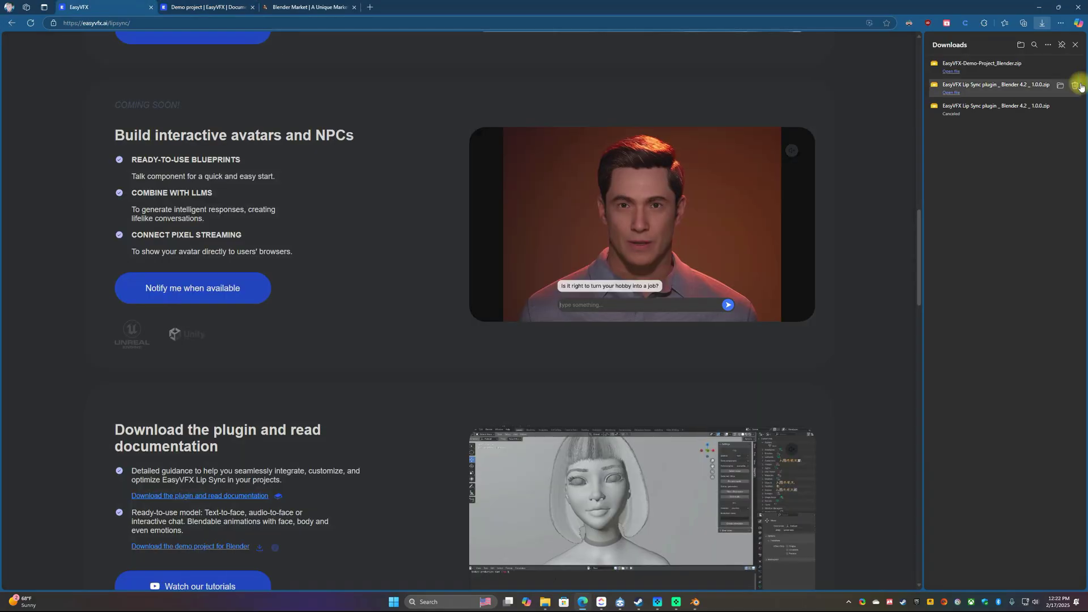
scroll(739, 152, "up", 10)
scroll(736, 151, "up", 5)
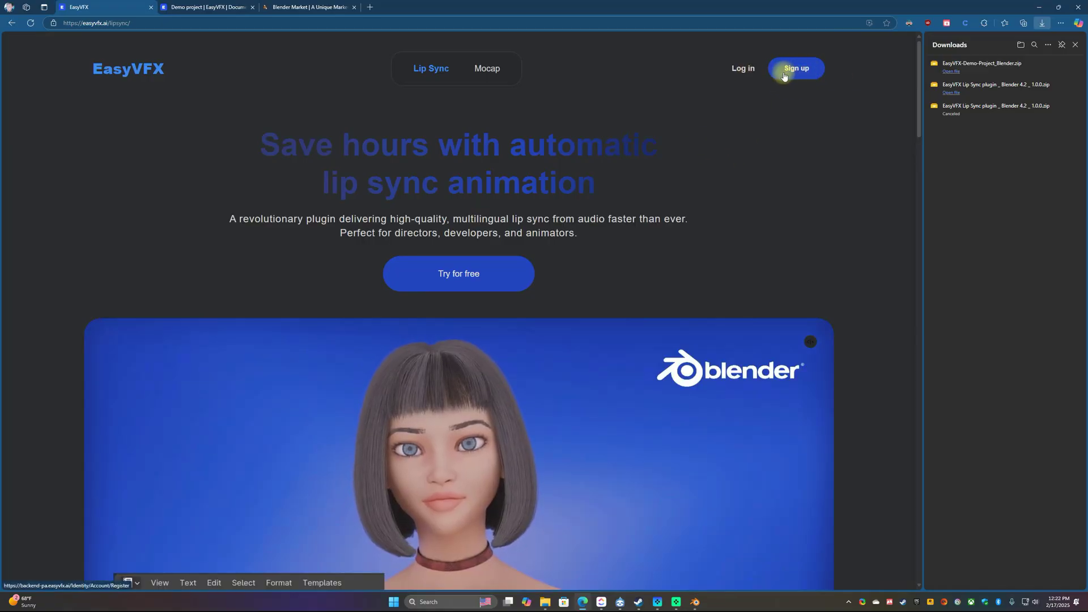
left_click(743, 69)
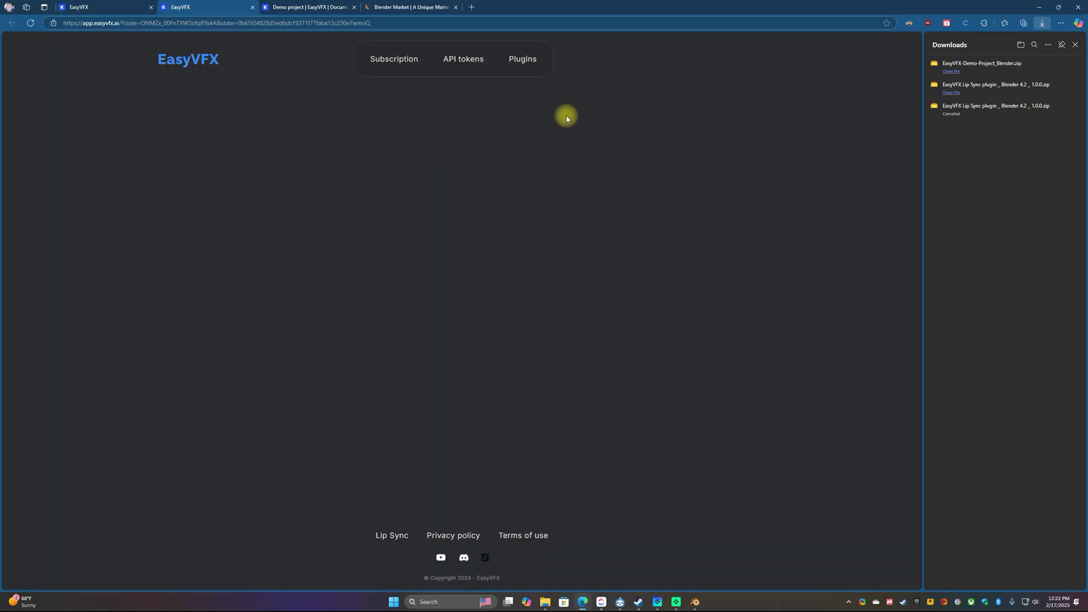
left_click(465, 62)
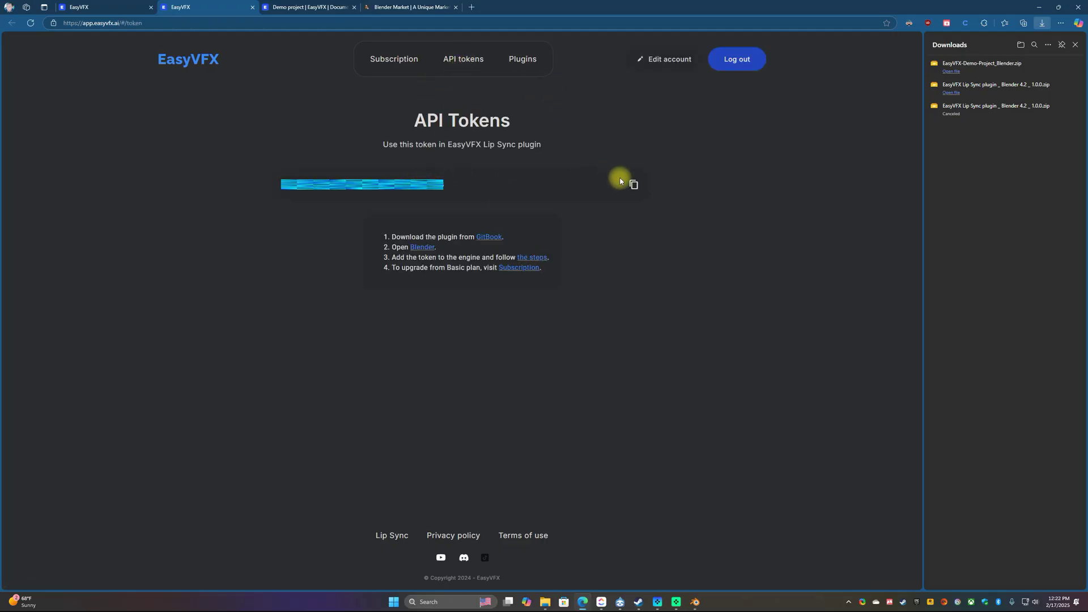
left_click(635, 185)
Return to Blender, paste the API token as the EasyVFX user token and save it
left_click(695, 607)
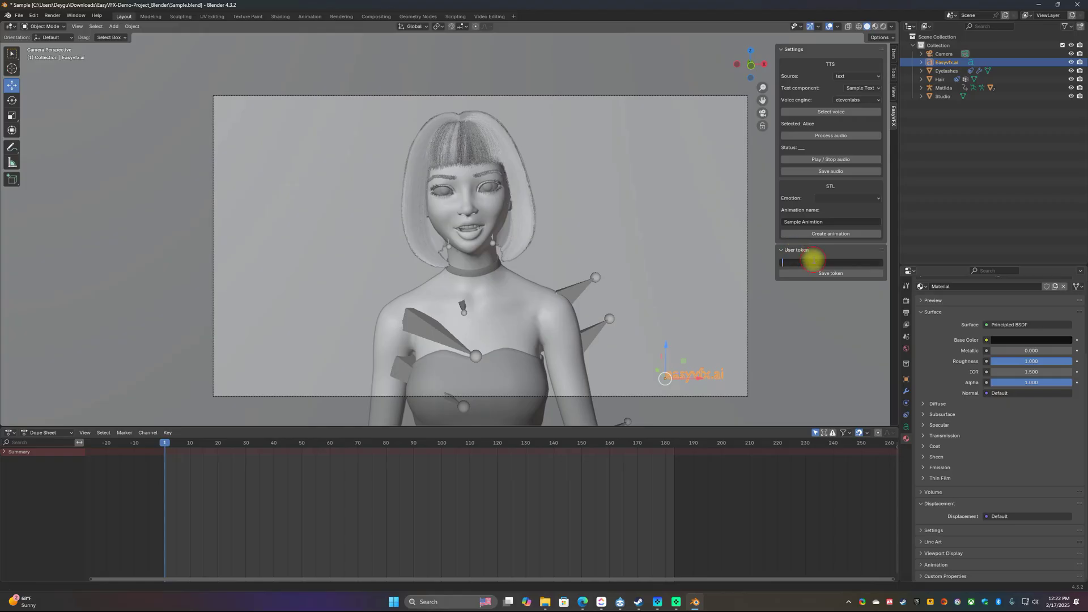
key("ctrl+v")
left_click(836, 274)
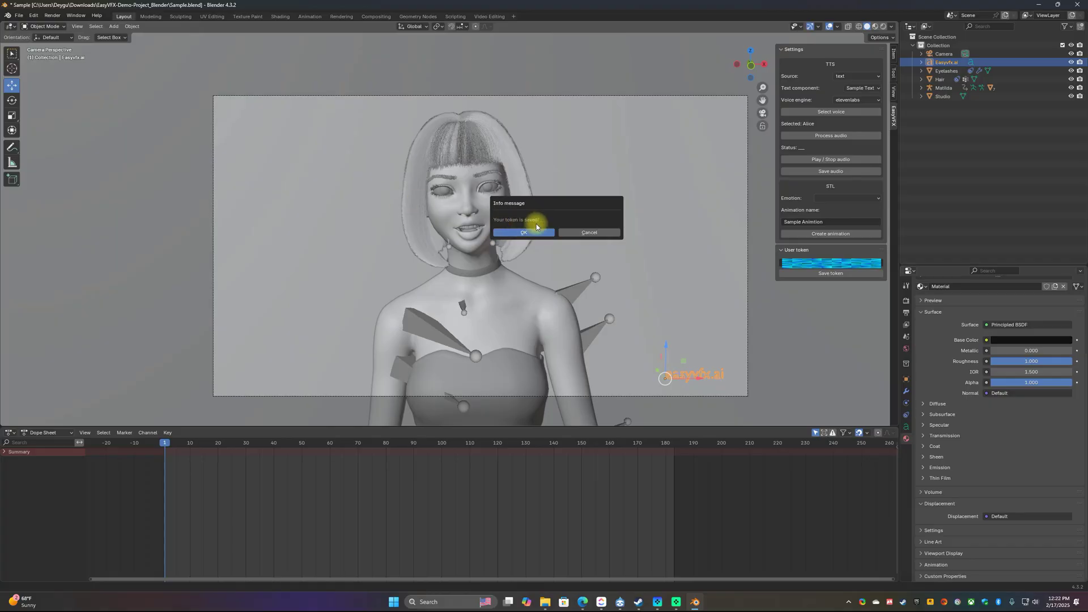
left_click(532, 233)
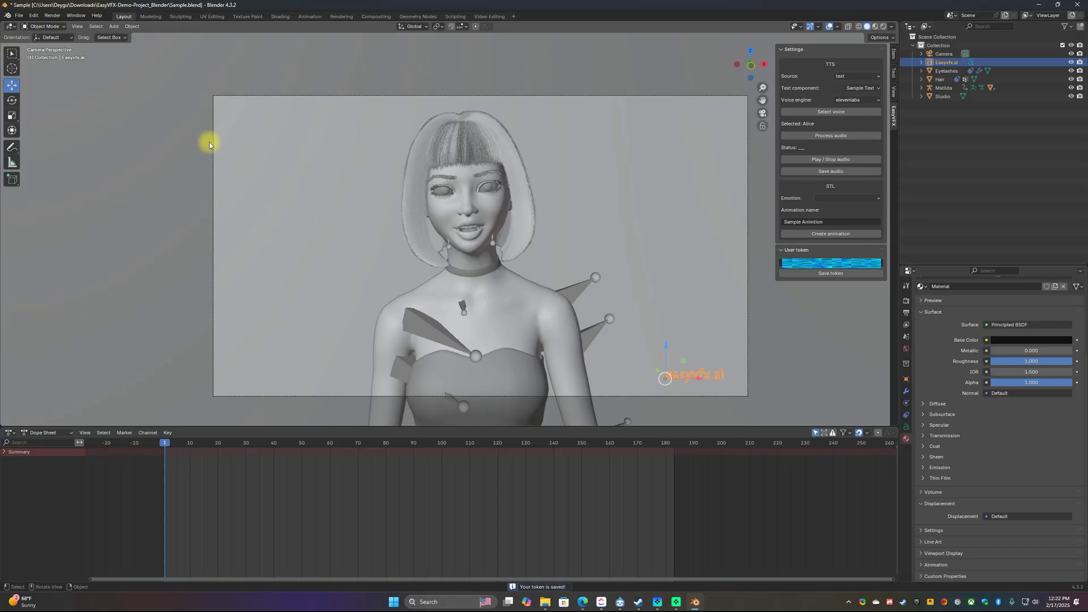
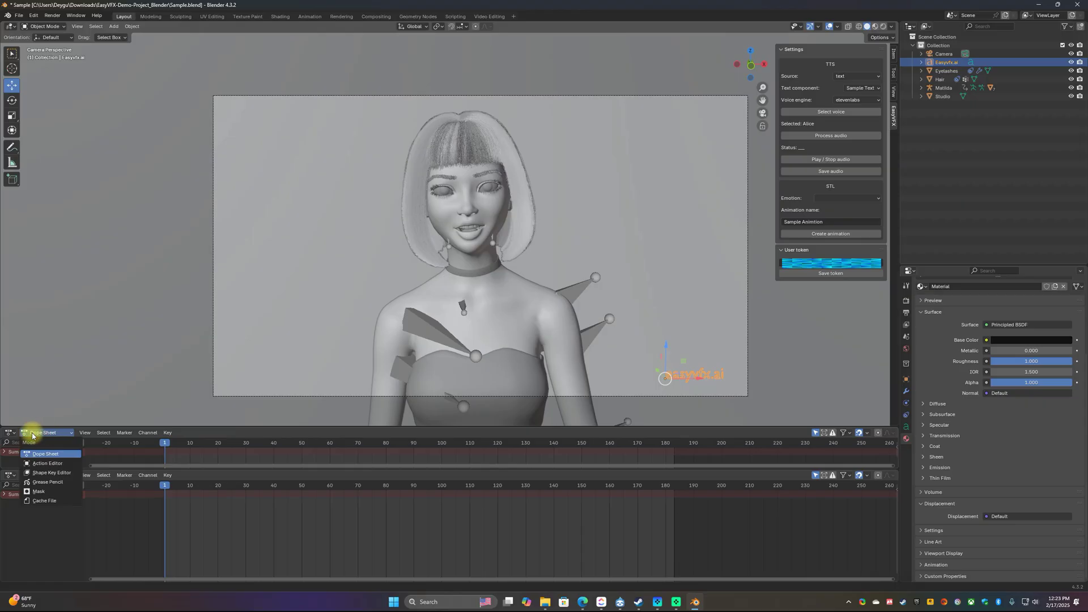
Turn the area above the Dope Sheet into a Text Editor and replace Sample Text with a new empty text
left_click(204, 455)
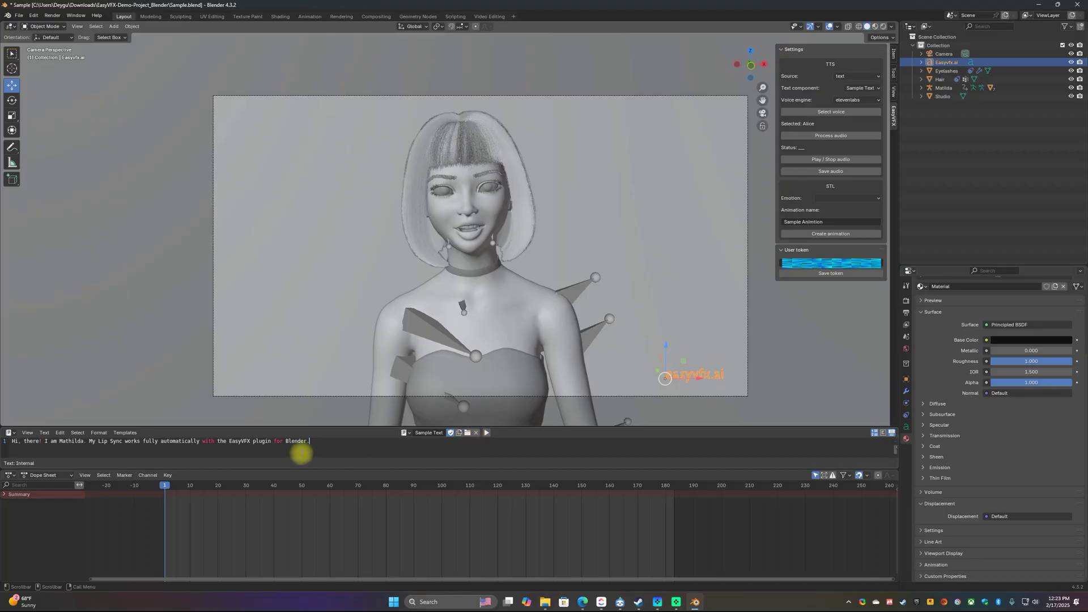
left_click(475, 433)
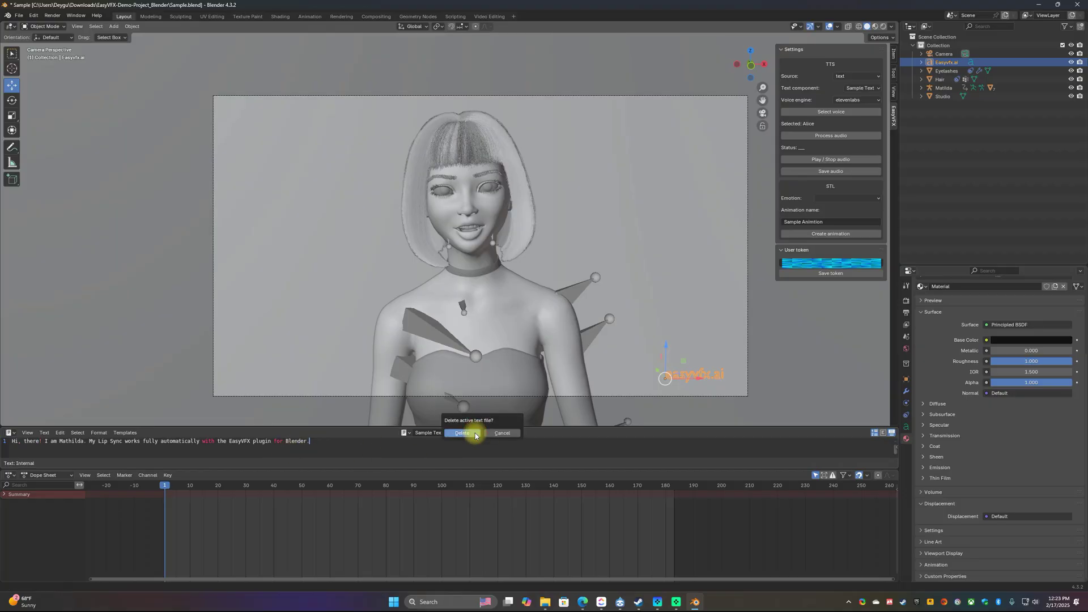
left_click(473, 434)
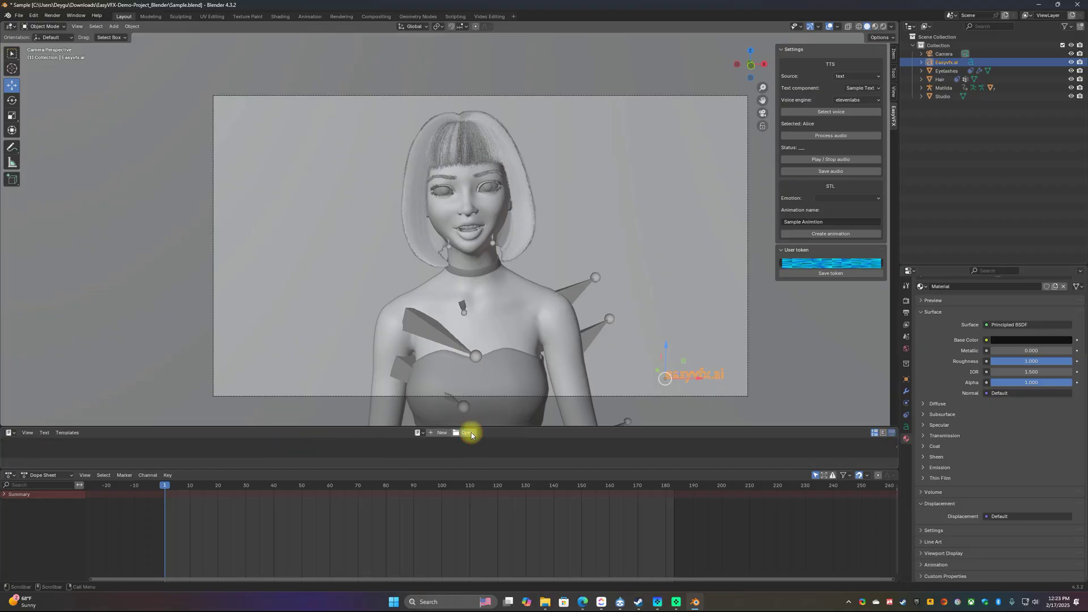
left_click(436, 434)
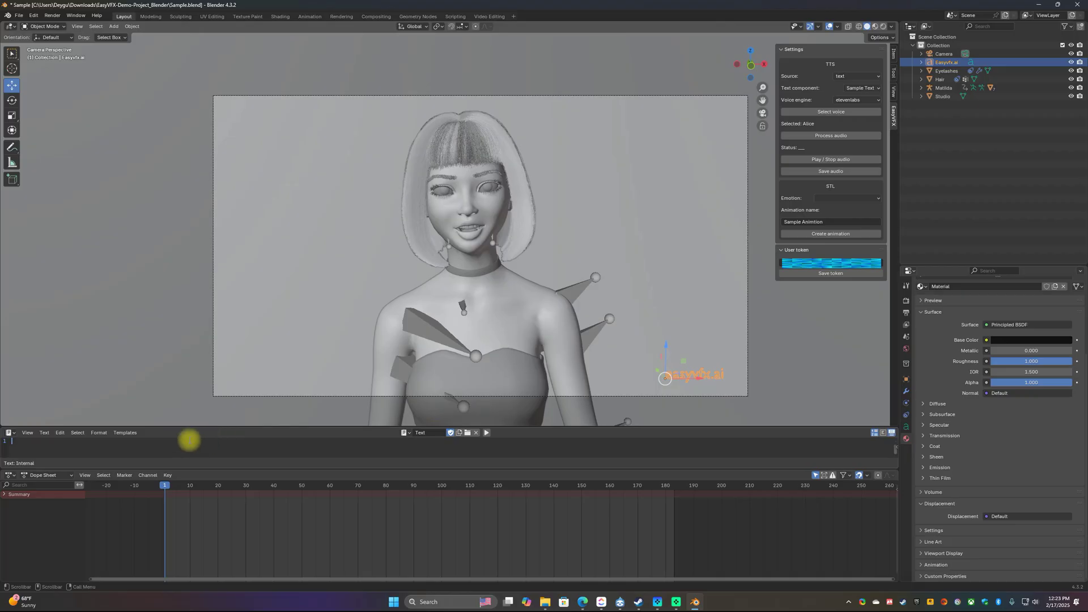
Begin the new text with "Hey There,", a first-name introduction and "and it's so very nice to meet you! Welcome to"
type("Hey There, ")
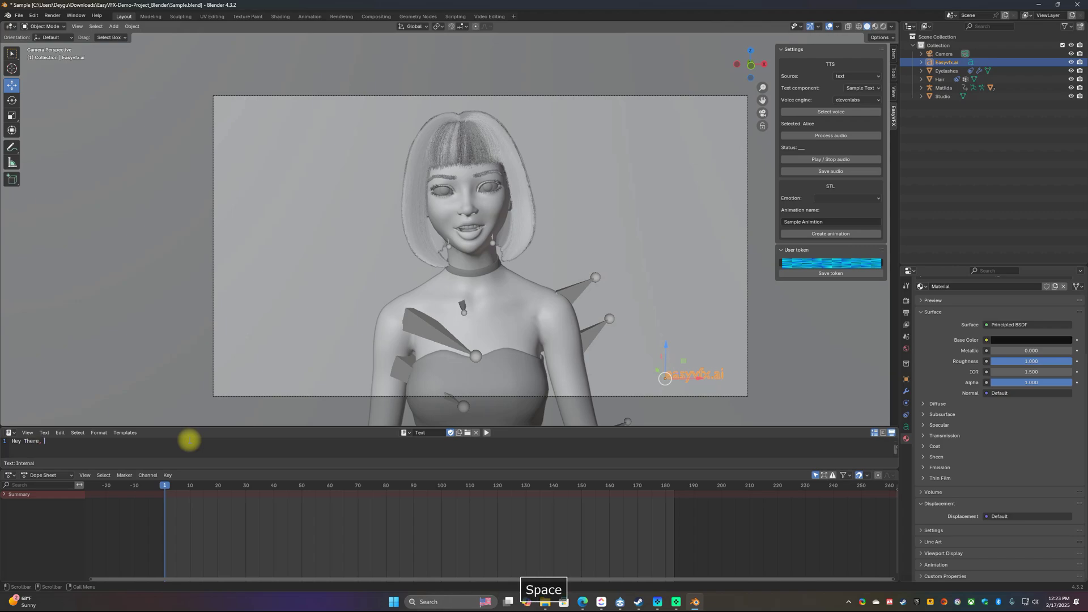
type("I'm Sa")
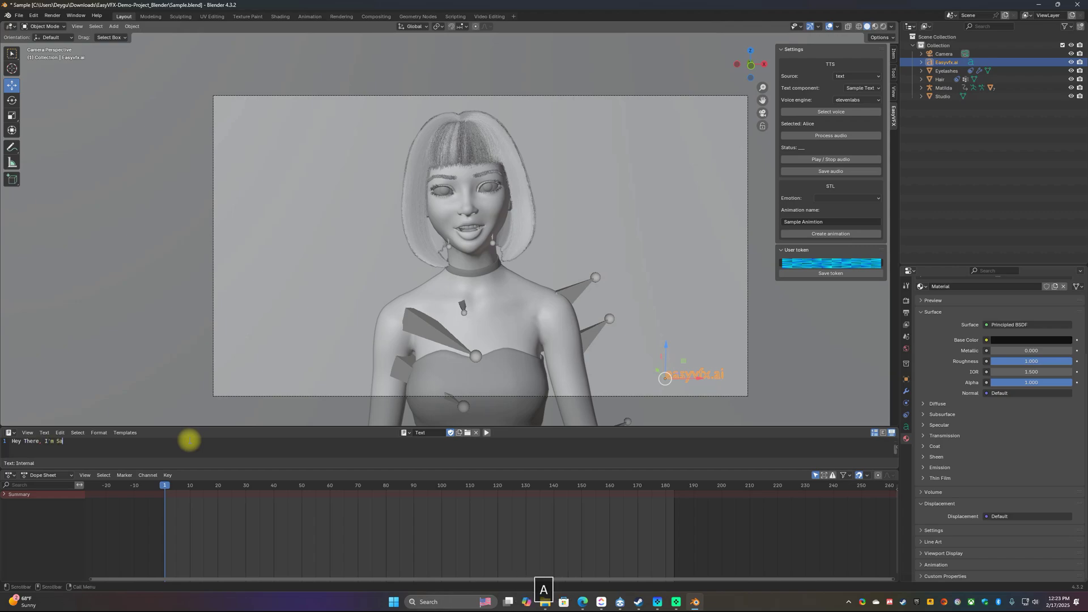
type("rah and it's so very nice to meet ")
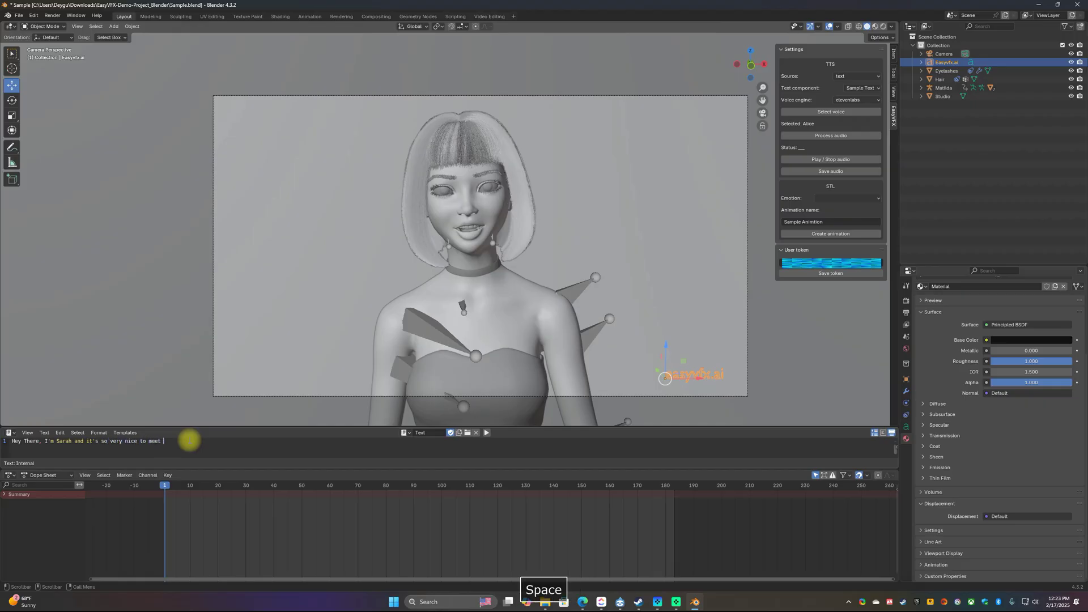
type("you! ")
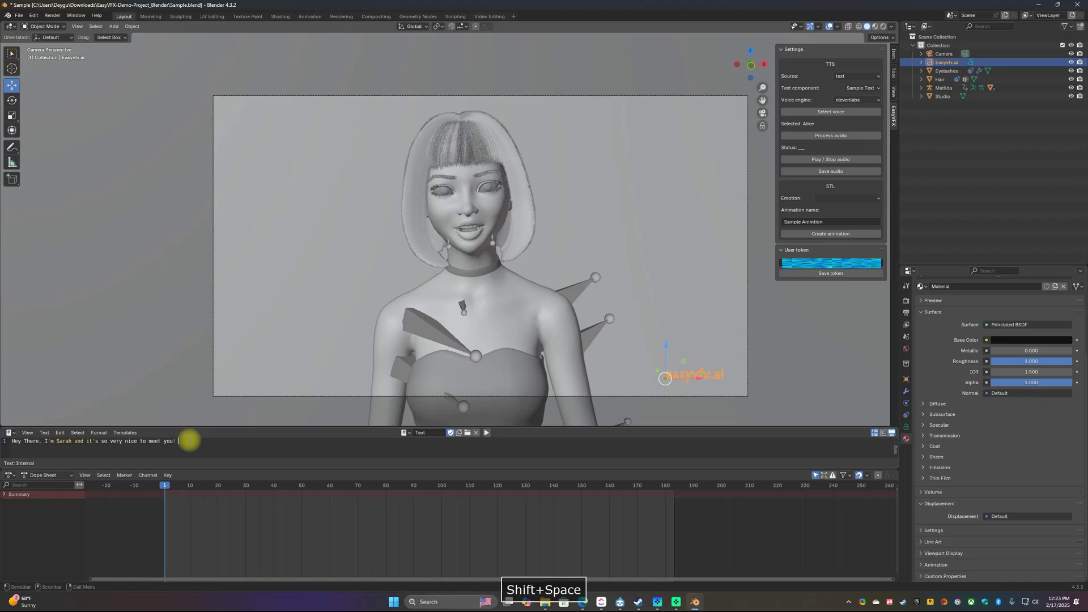
type("Welco")
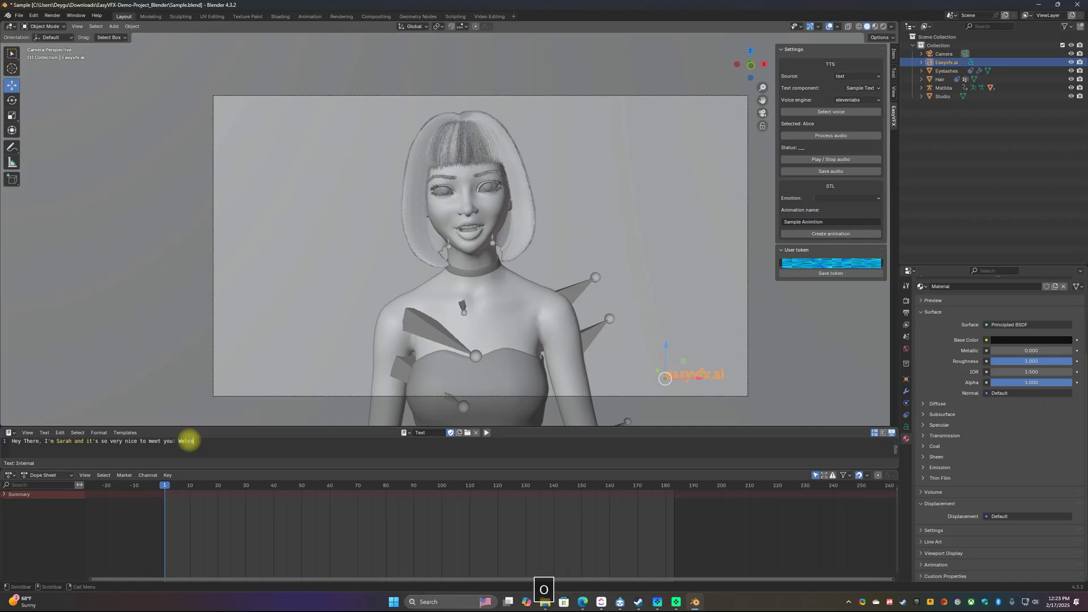
type("me to")
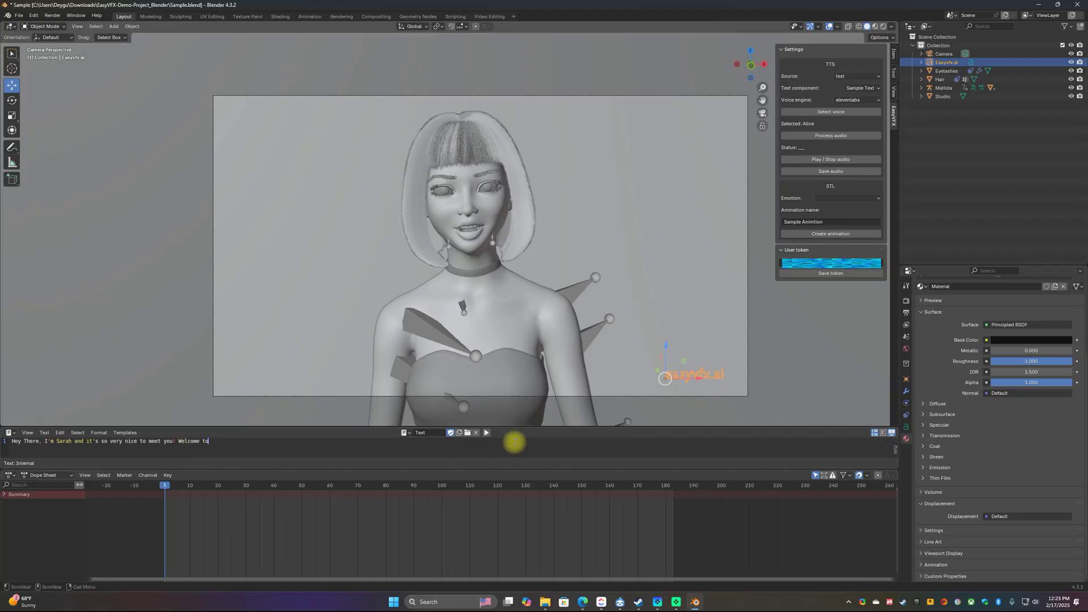
Switch to the browser and review the EasyVFX subscription's credit balance and the Basic and Creator plans
left_click(583, 602)
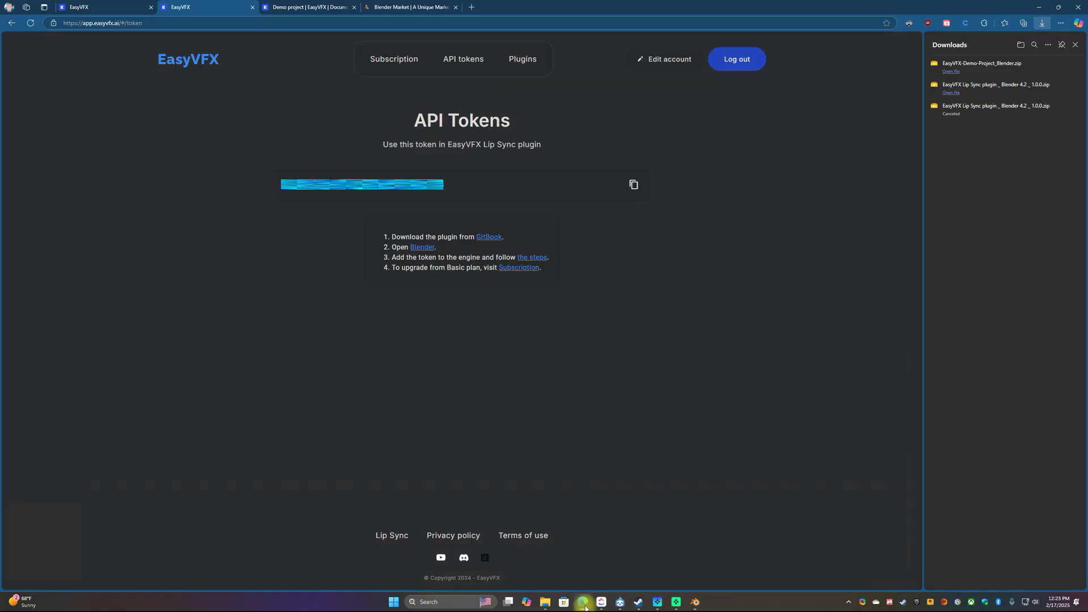
left_click(395, 60)
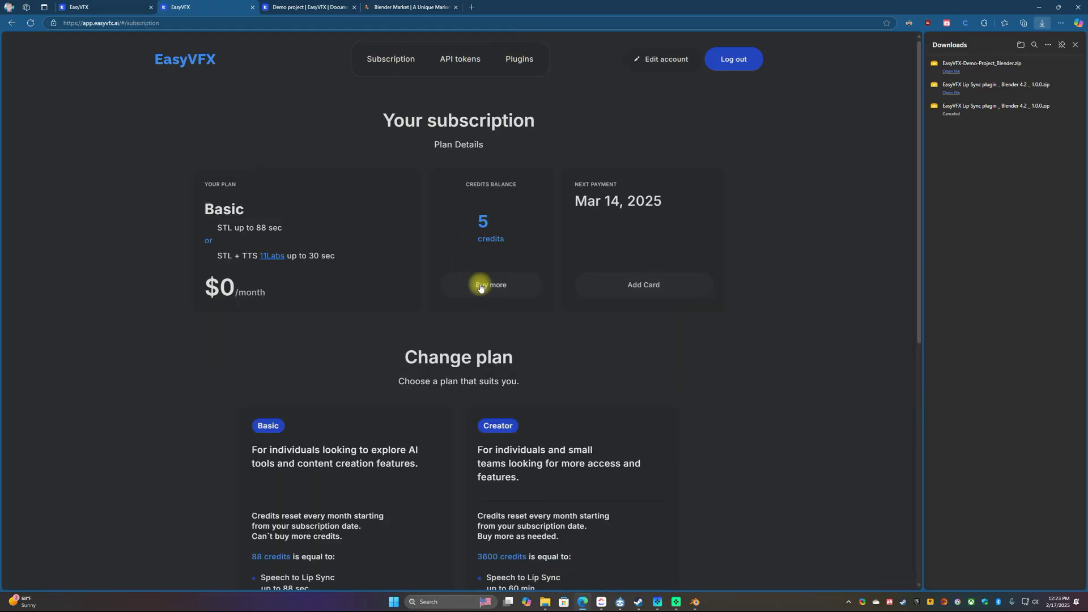
scroll(484, 281, "down", 3)
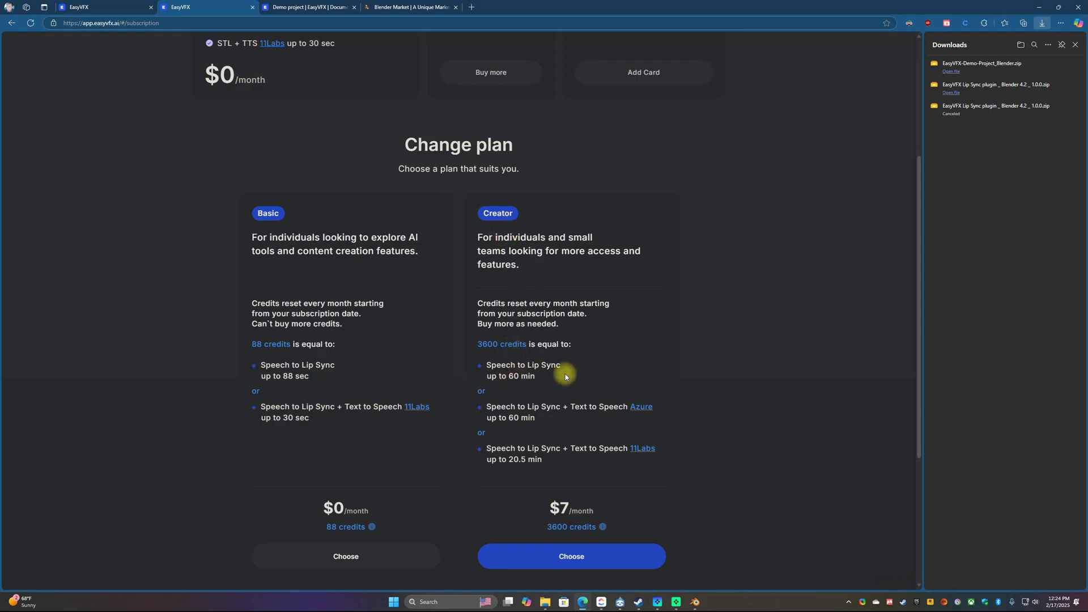
Return to Blender and finish the sentence with "this tutorial on Lip Syncing with Skywolf Game Studios courtesy of Easy Vfx!"
left_click(695, 602)
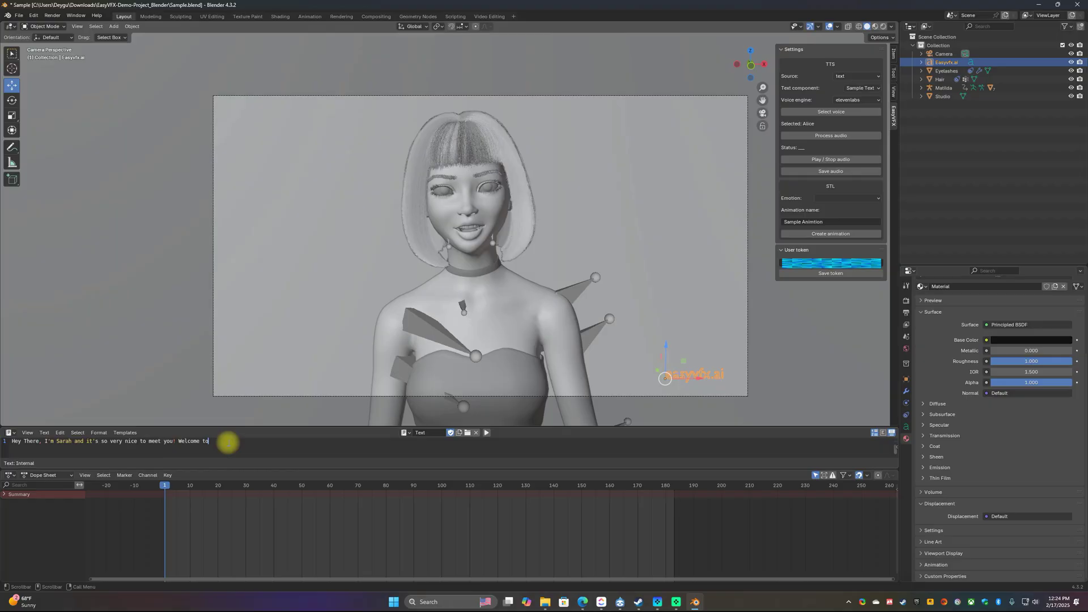
type("this tutorial on Easy")
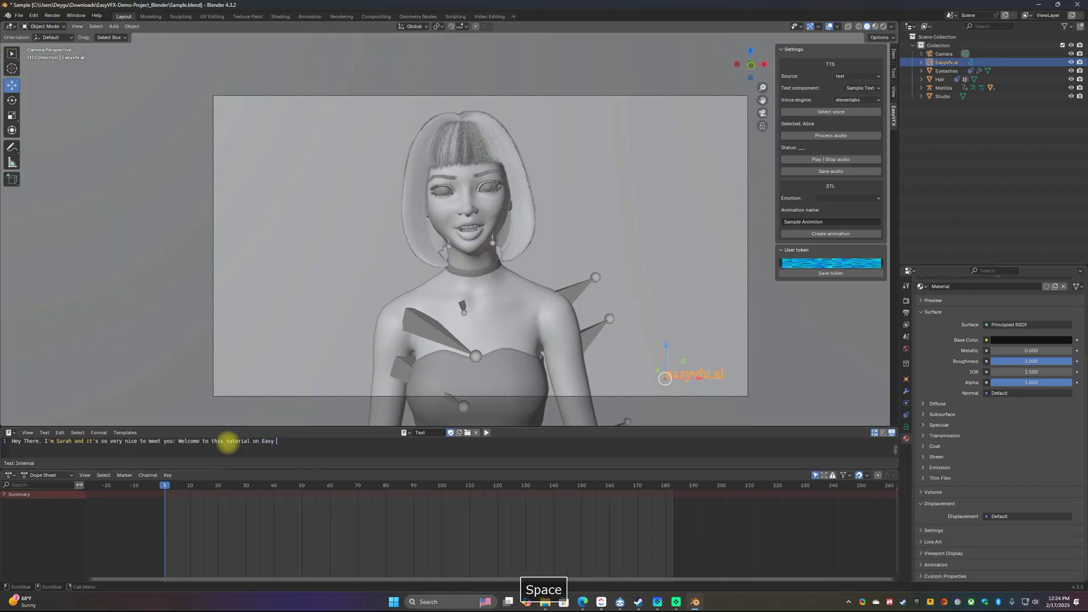
key("BackSpace")
key("BackSpace")
key("BackSpace")
key("BackSpace")
key("BackSpace")
type("Lip Syncing w")
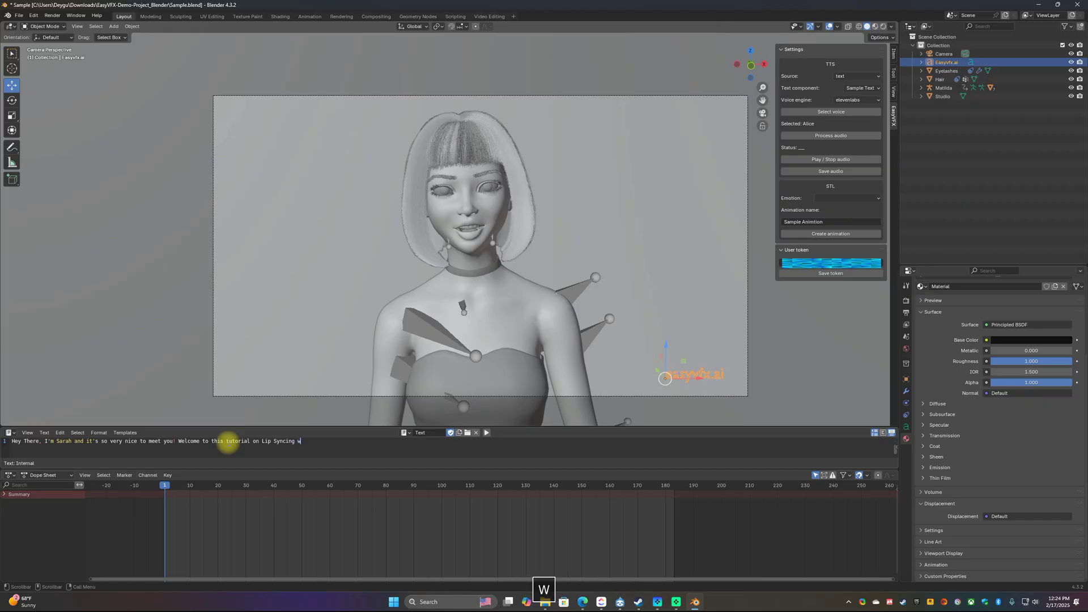
type("ith")
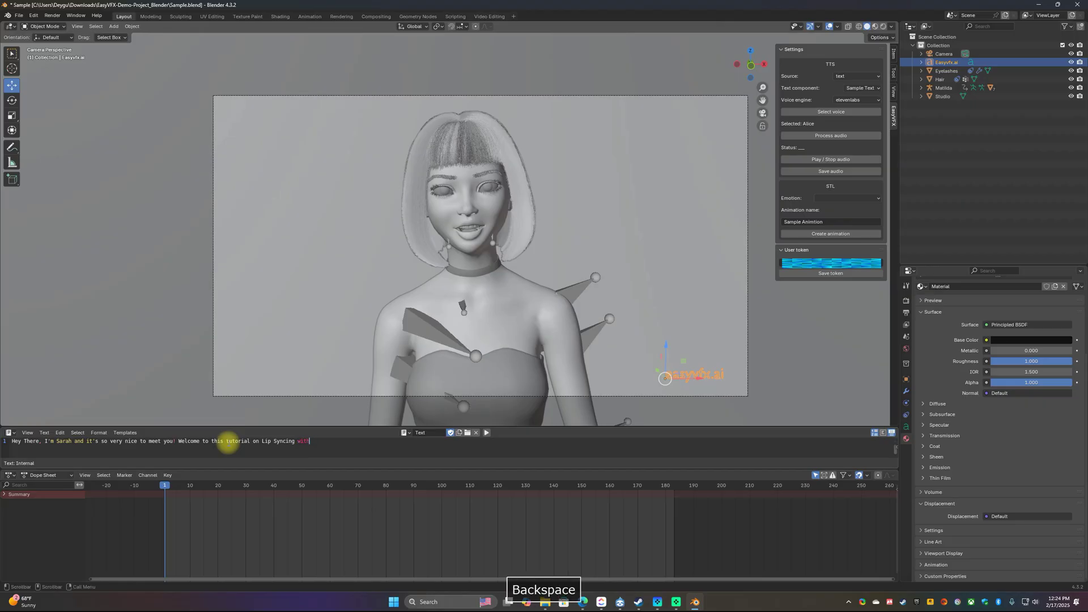
type(" Skywolf ")
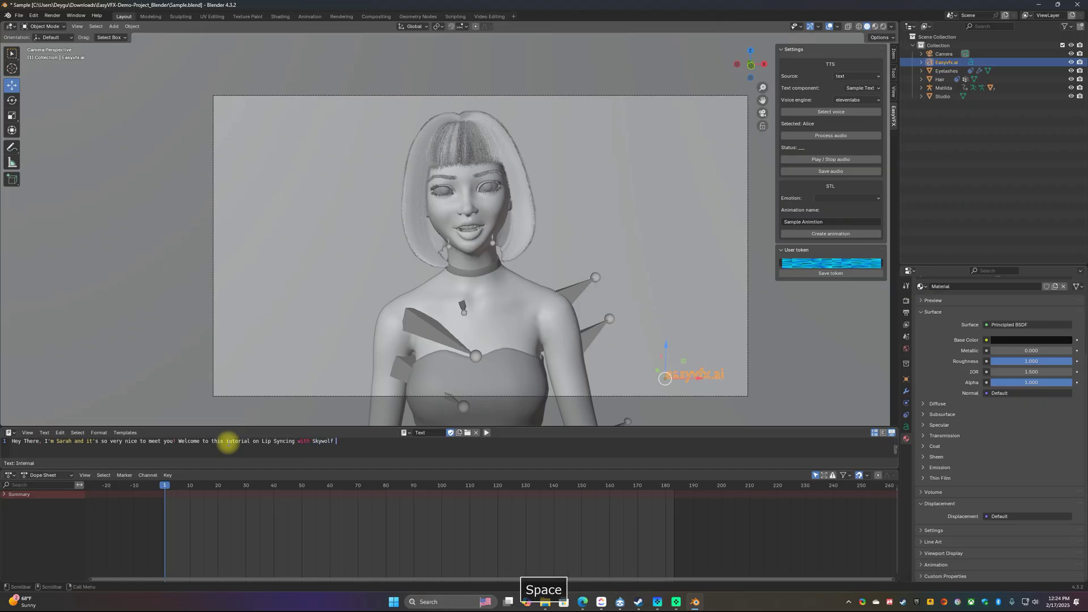
type("Game Studios court")
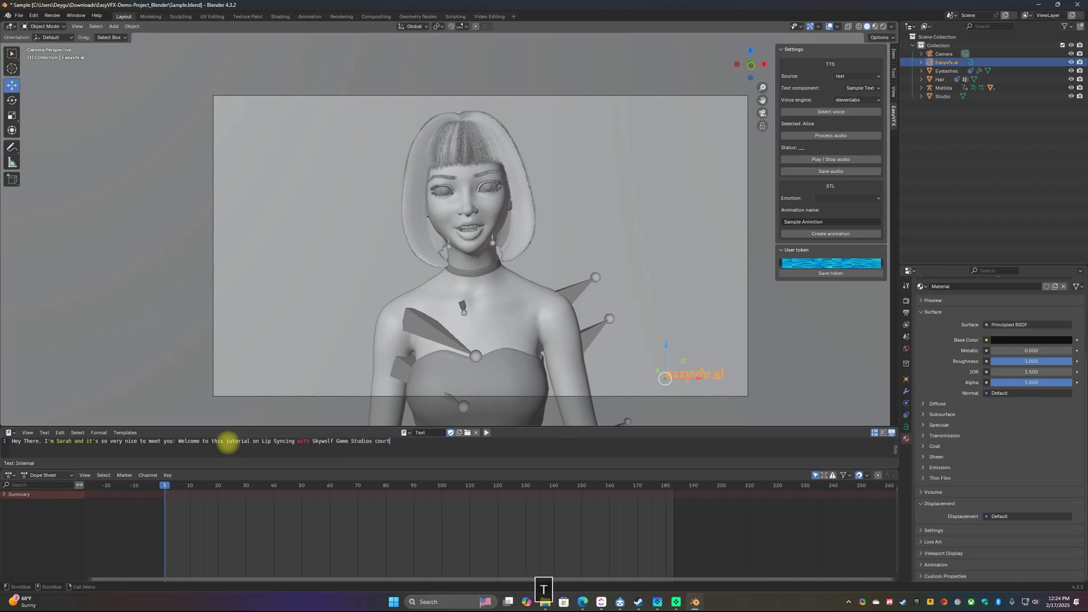
type("esy of Easy Vfx!")
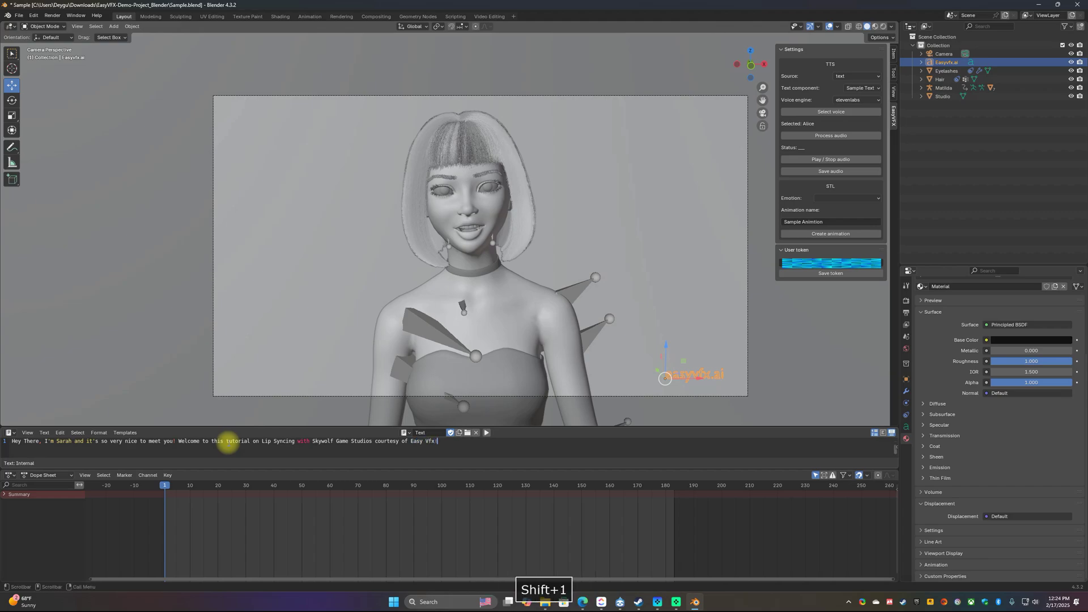
Rename the text as MyText and save it in the EasyVFX demo project folder
double_click(430, 432)
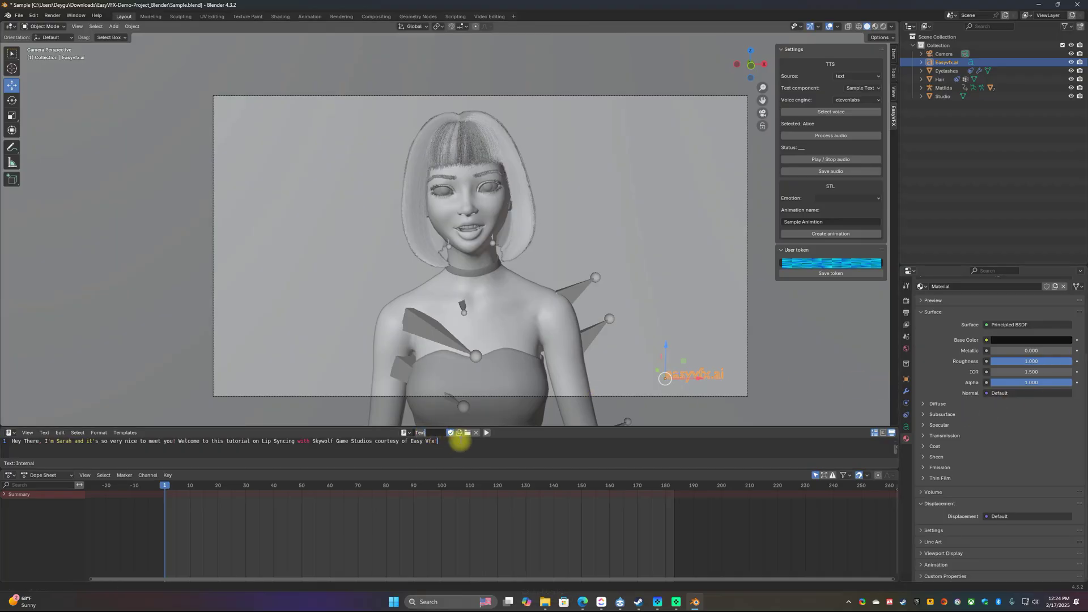
type("MyText")
key("Return")
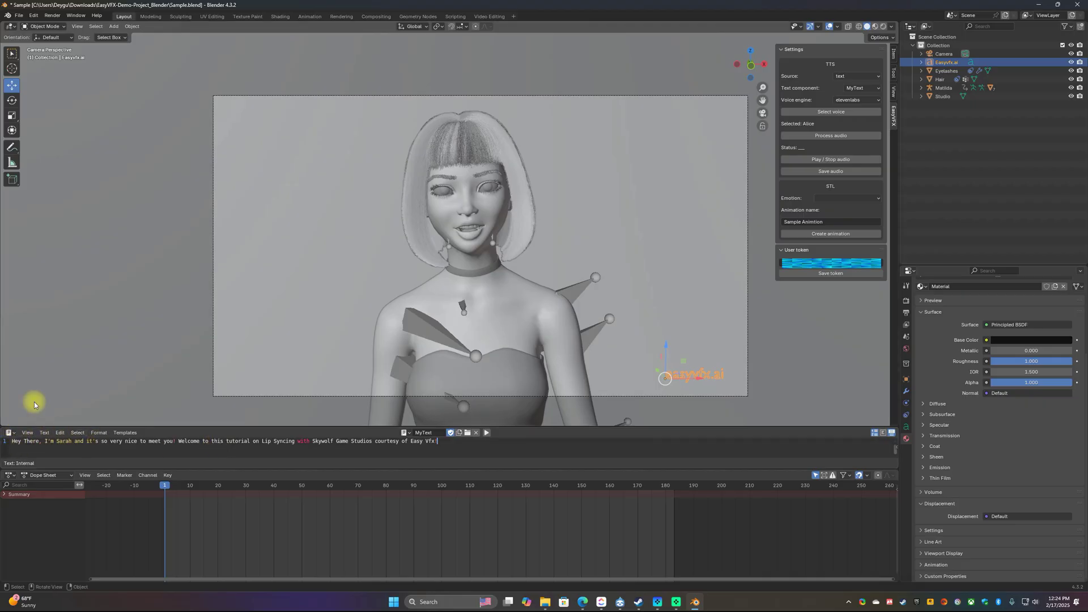
left_click(44, 433)
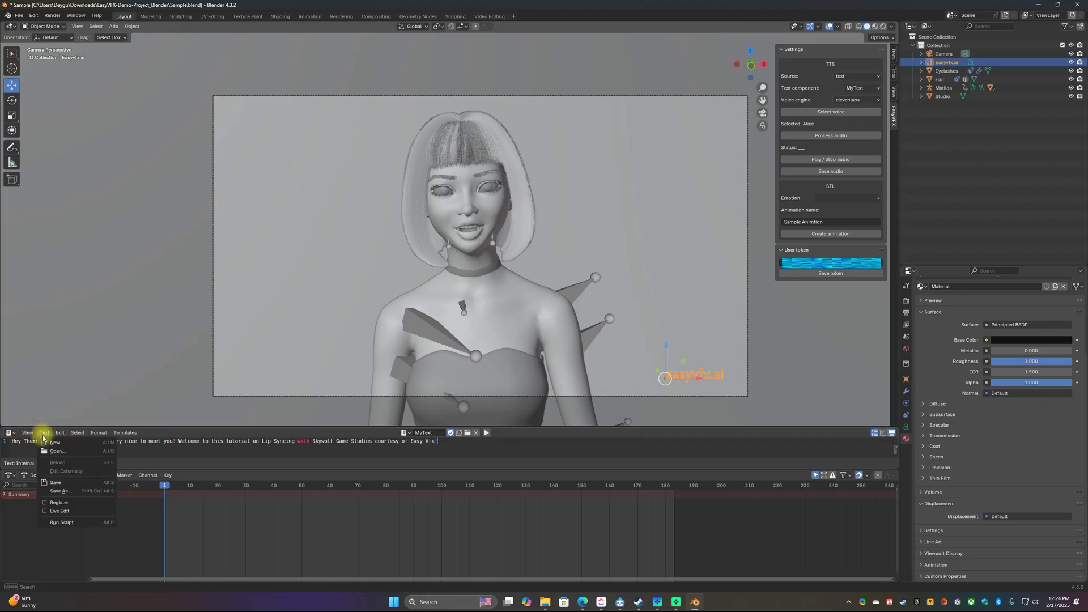
left_click(60, 485)
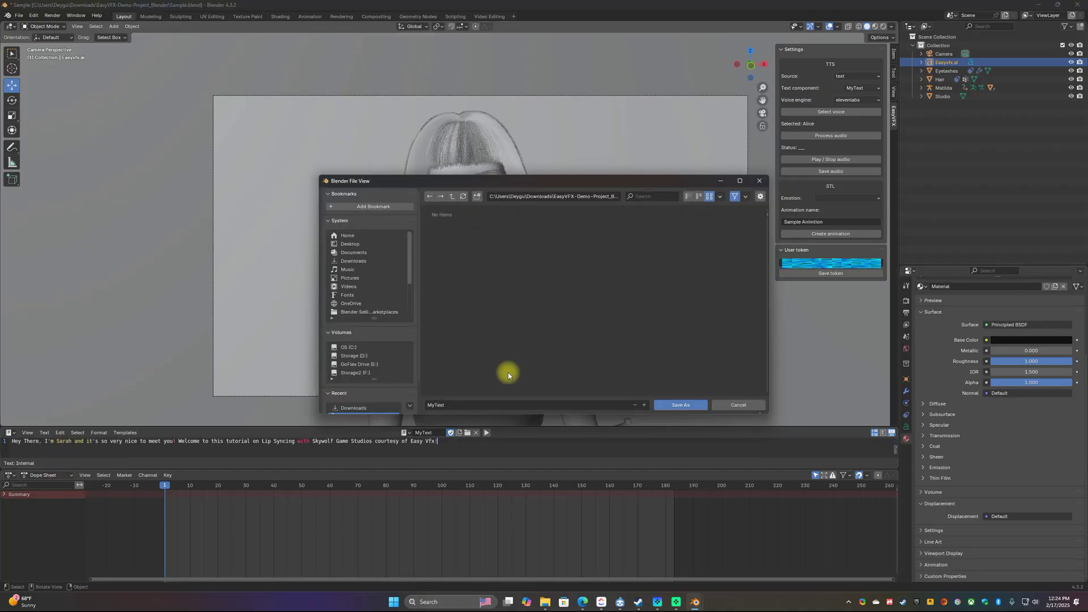
left_click(688, 406)
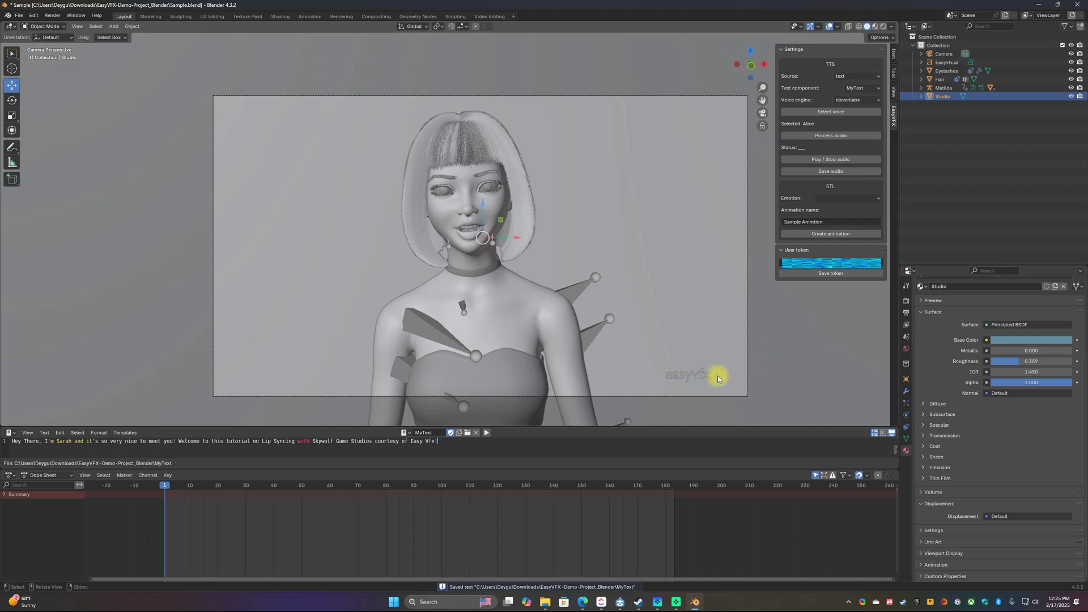
Delete the easyvfx.ai text object from the scene and select the character's head mesh
key("Delete")
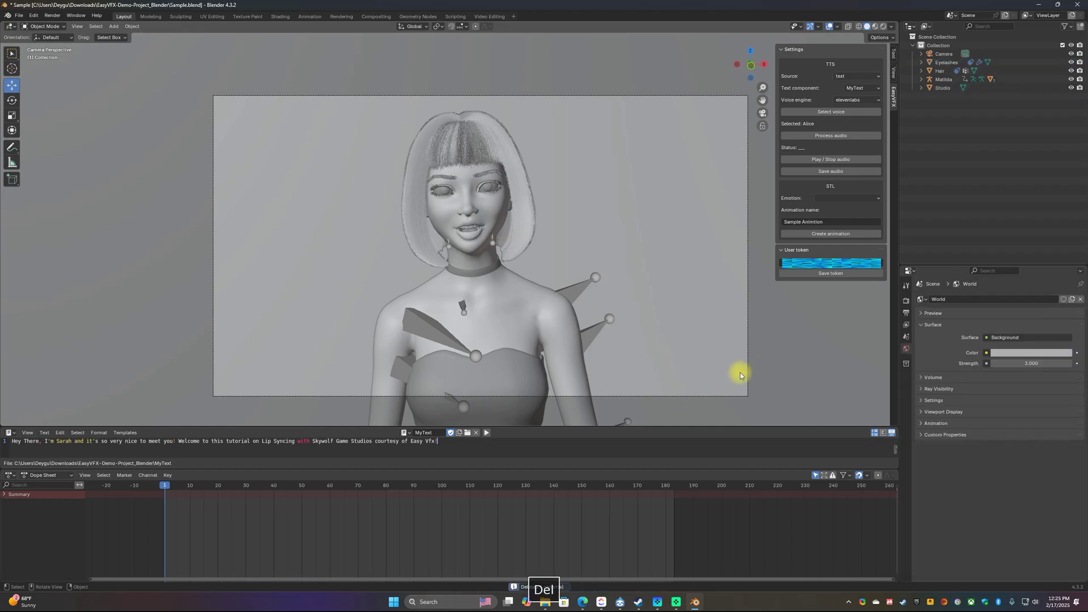
left_click(780, 343)
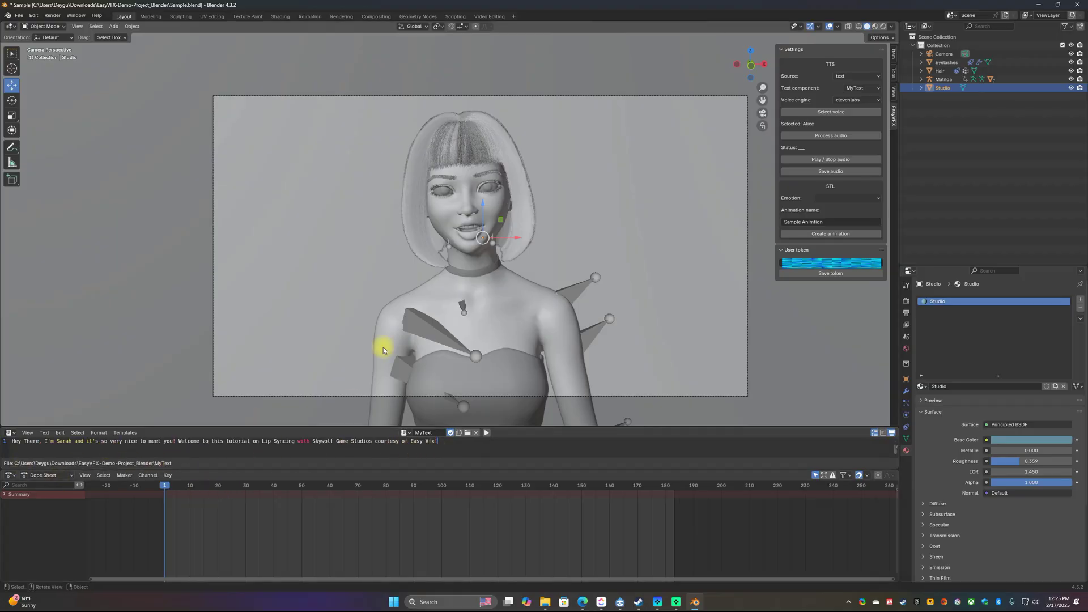
left_click(499, 212)
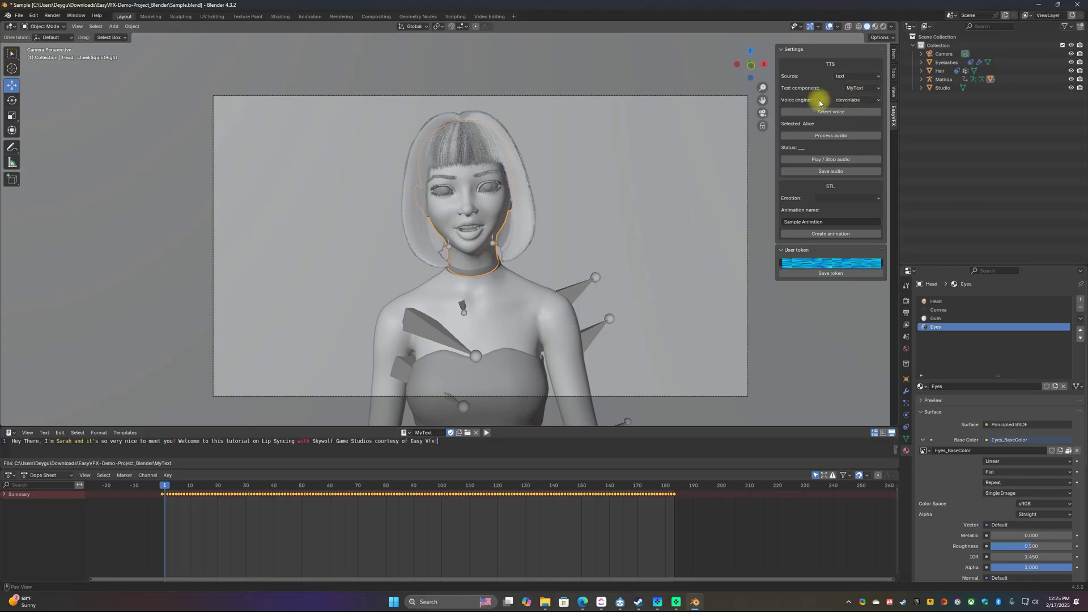
Keep elevenlabs as the voice engine and choose the Charlotte voice for the speech
left_click(856, 102)
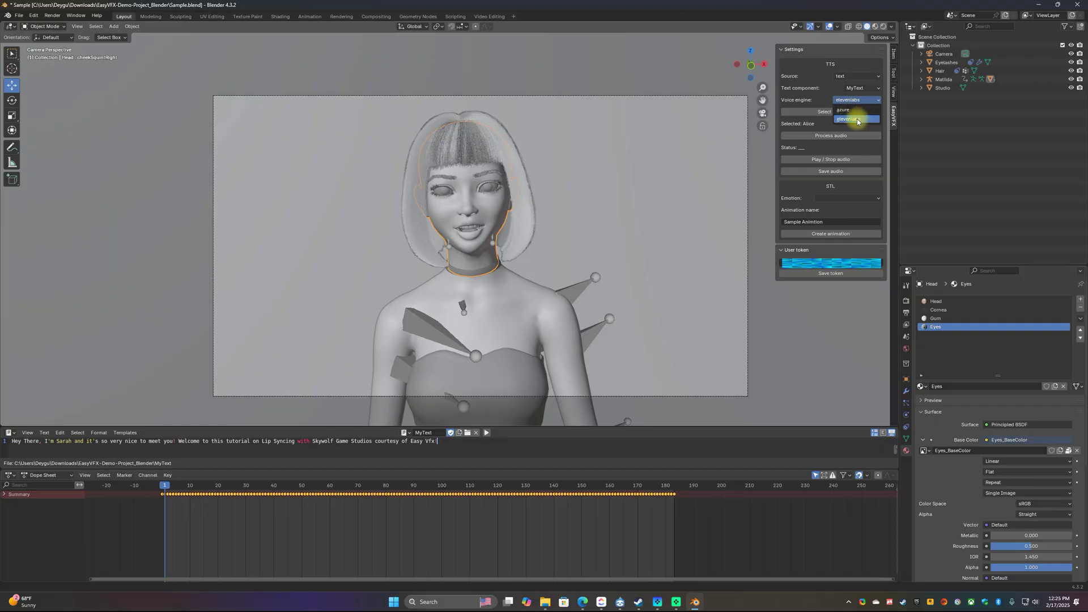
left_click(857, 120)
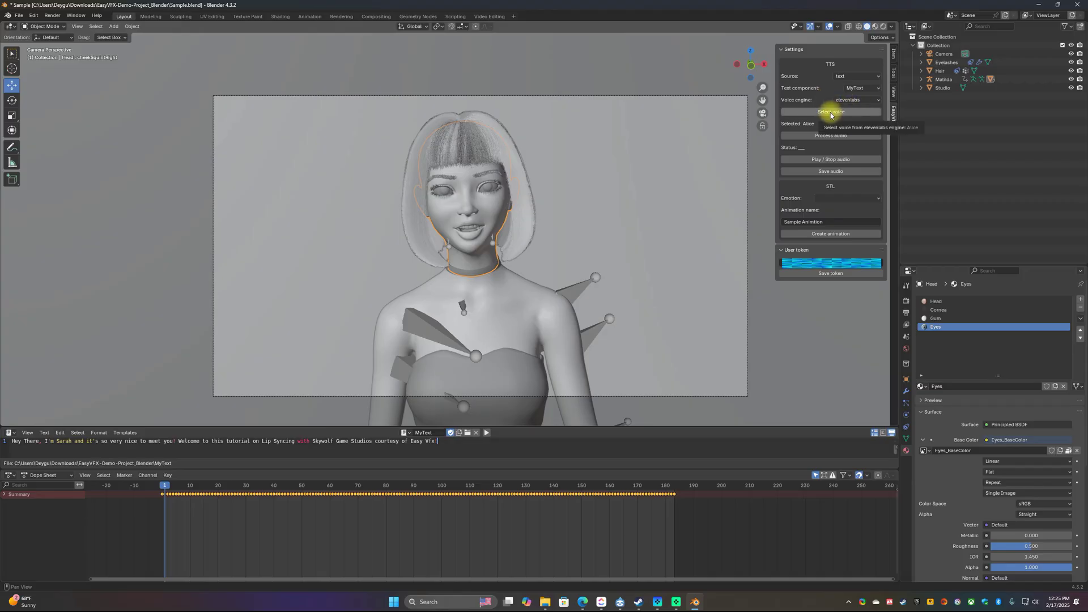
left_click(831, 113)
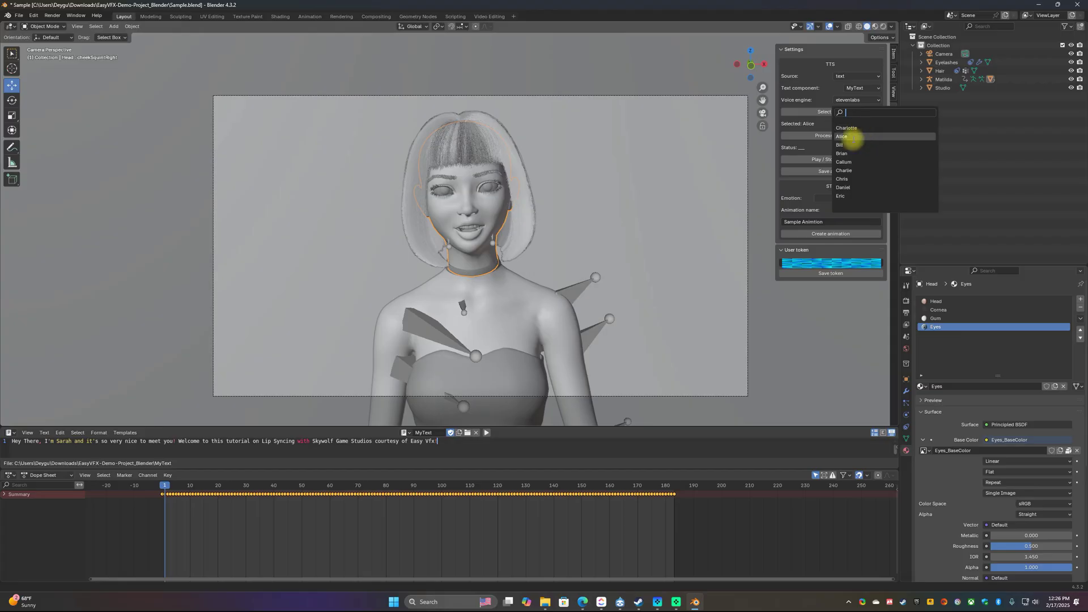
left_click(855, 128)
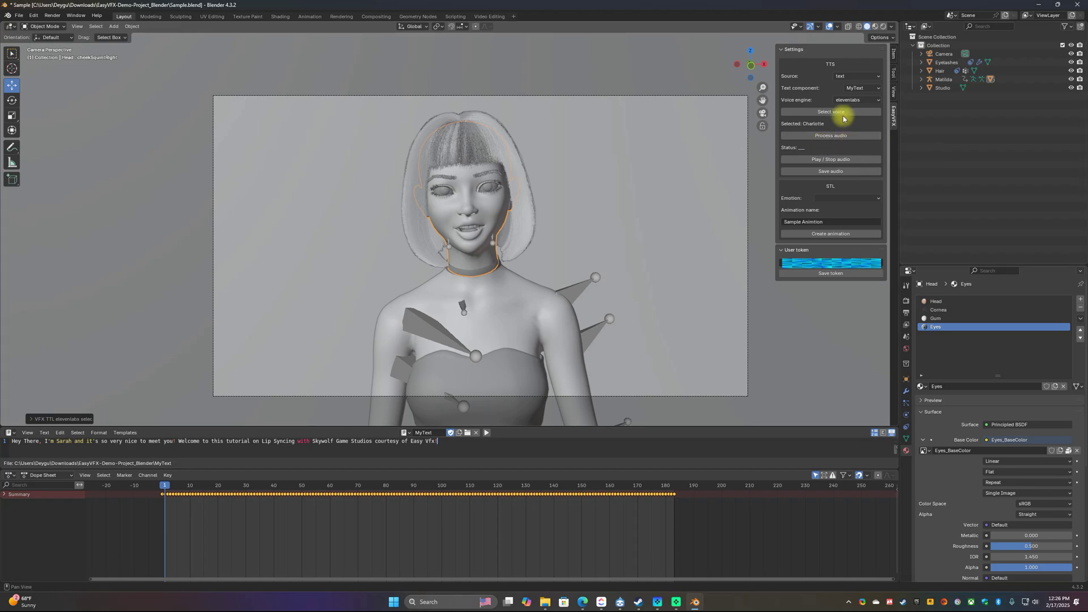
Process MyText into speech audio with the chosen voice and play it back
left_click(825, 137)
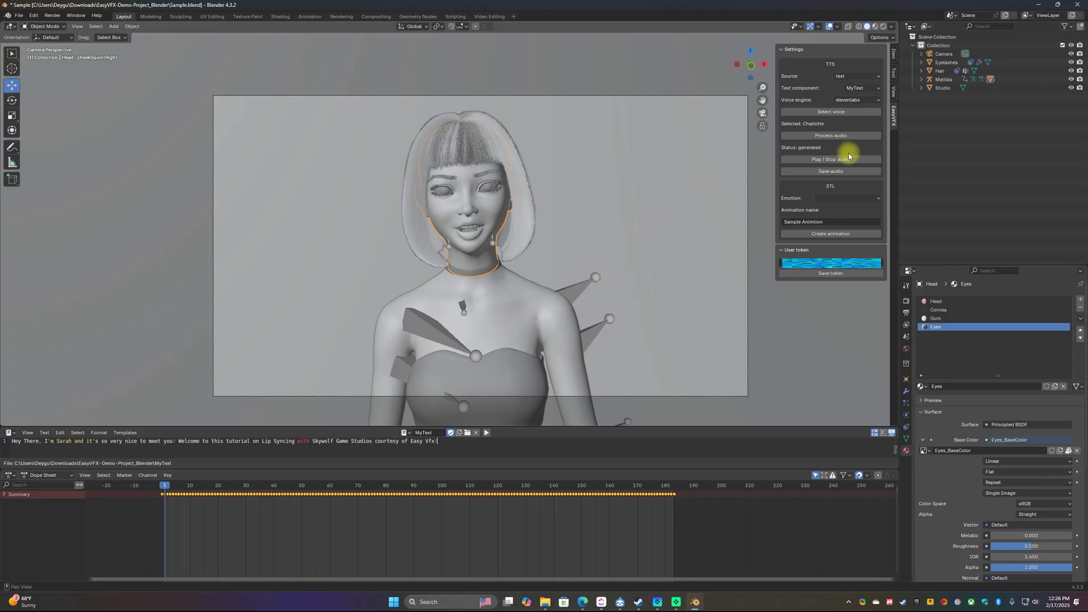
left_click(828, 162)
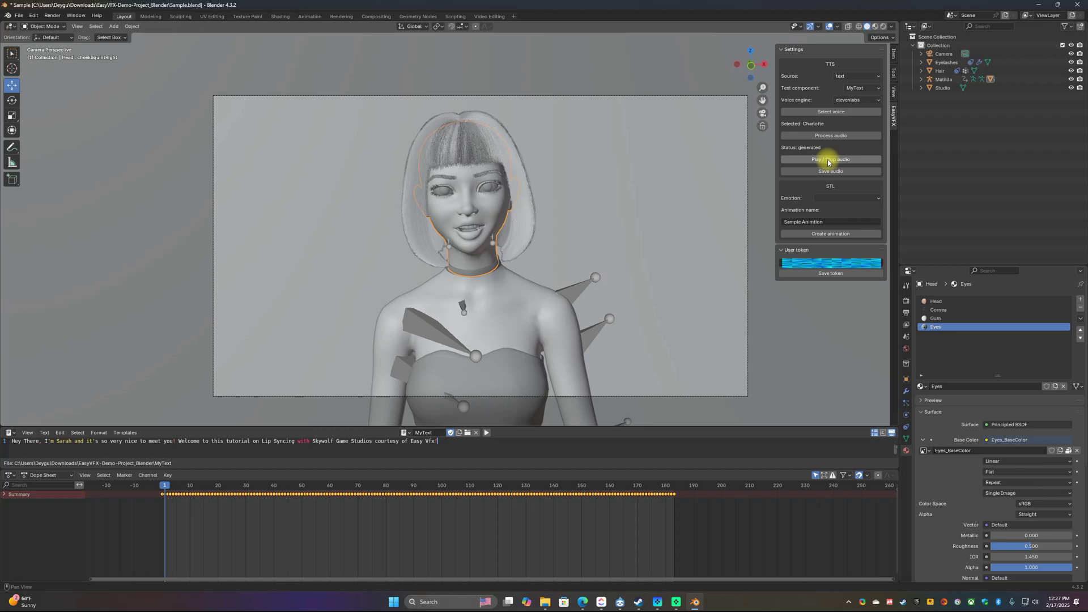
left_click(829, 161)
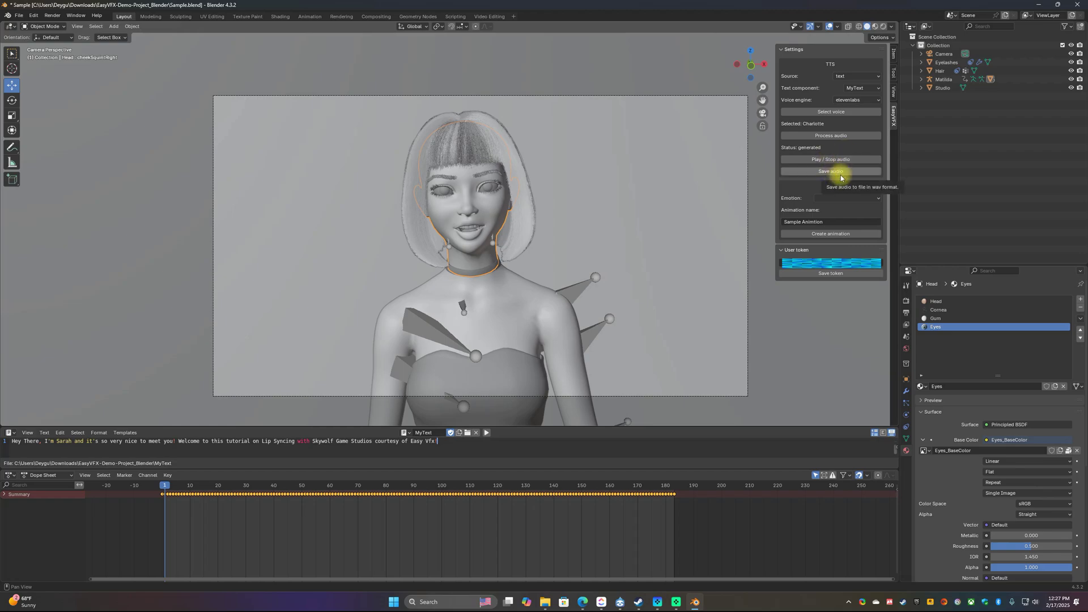
Save the generated speech audio as Sample2.wav in the demo project folder
left_click(831, 178)
left_click(460, 404)
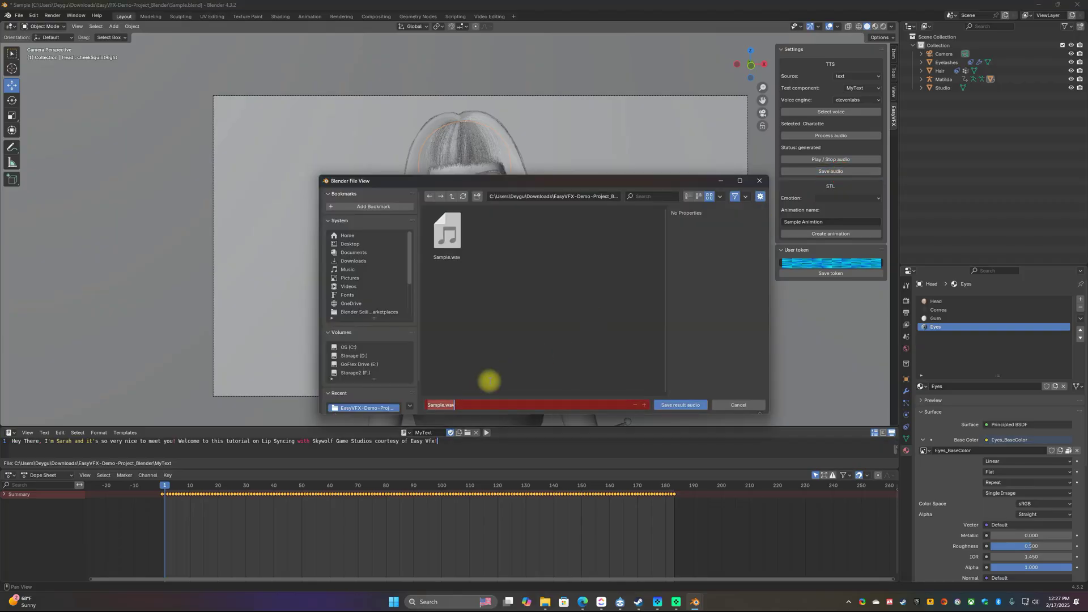
type("W")
key("BackSpace")
type("Sample2")
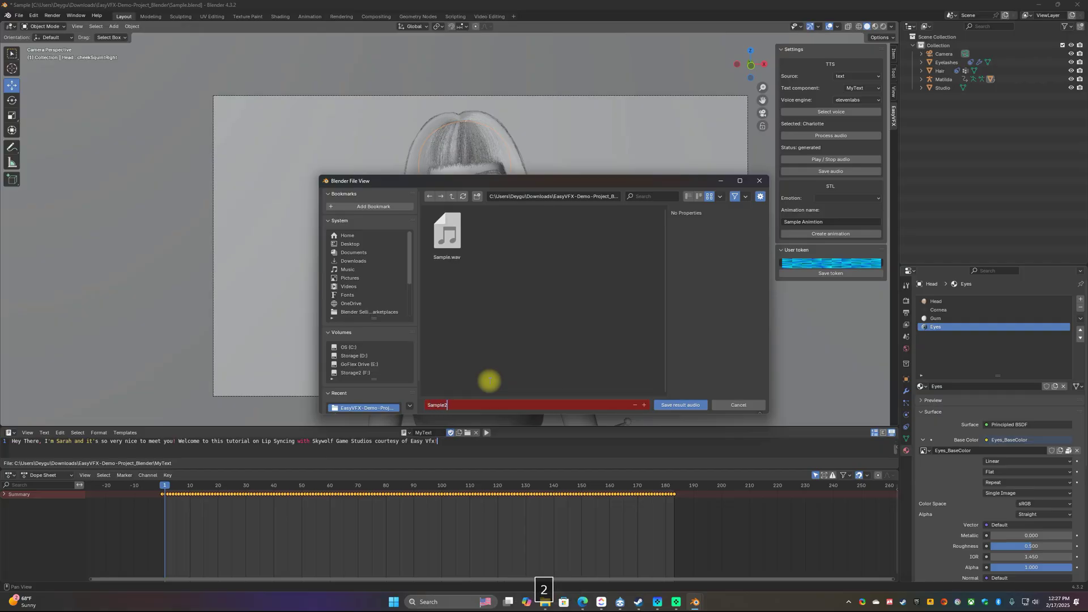
key("Return")
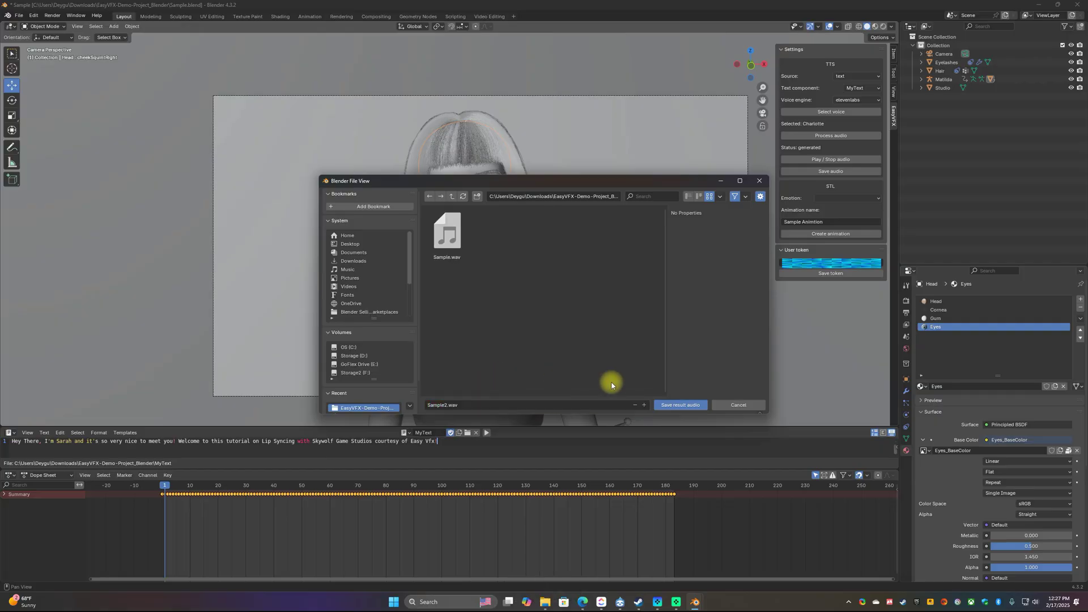
left_click(692, 407)
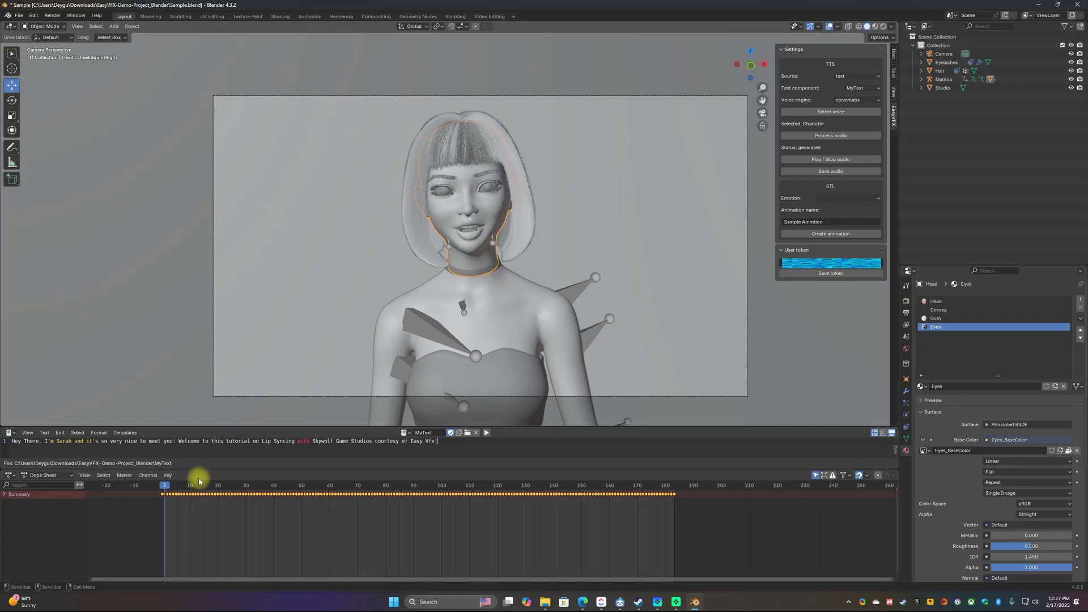
Play the existing animation to preview it, stop playback and return the playhead to frame 1
key("space")
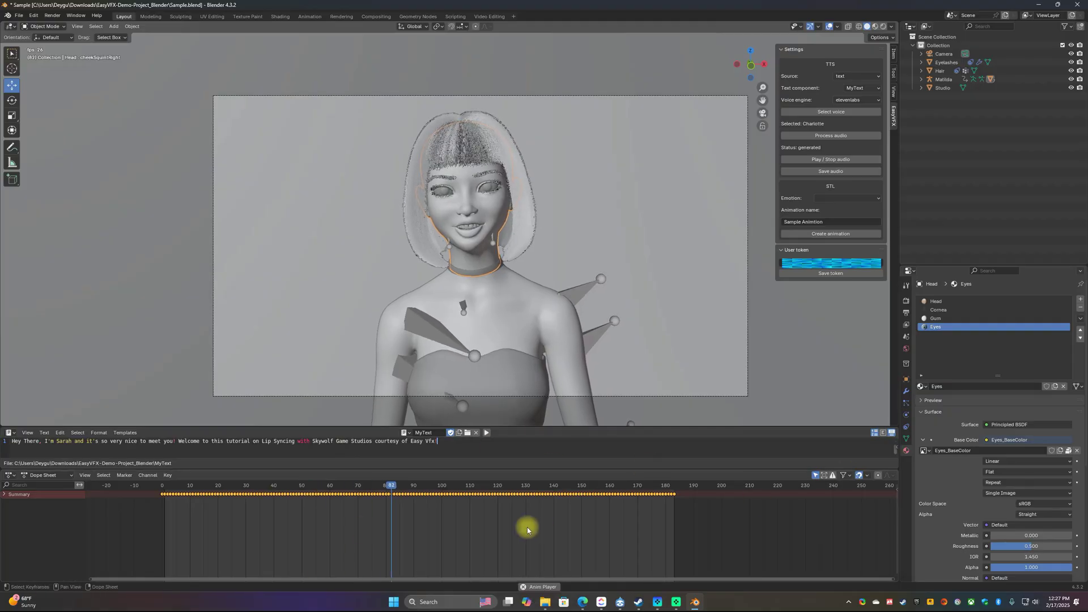
key("space")
left_click_drag(439, 498, 166, 503)
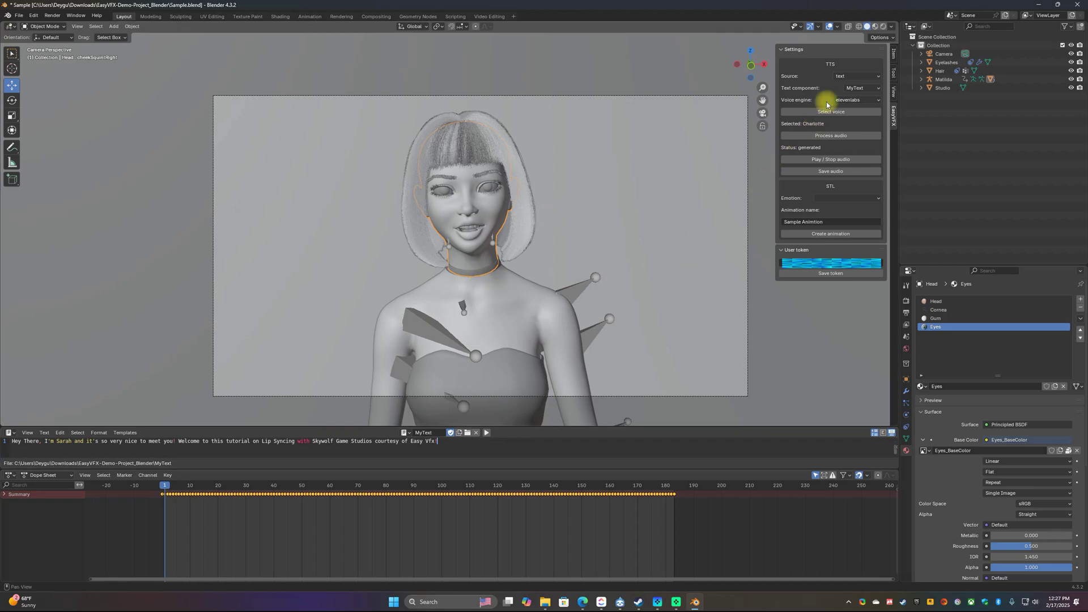
Change the speech source from text to audio, load Sample2.wav and process it
left_click(851, 77)
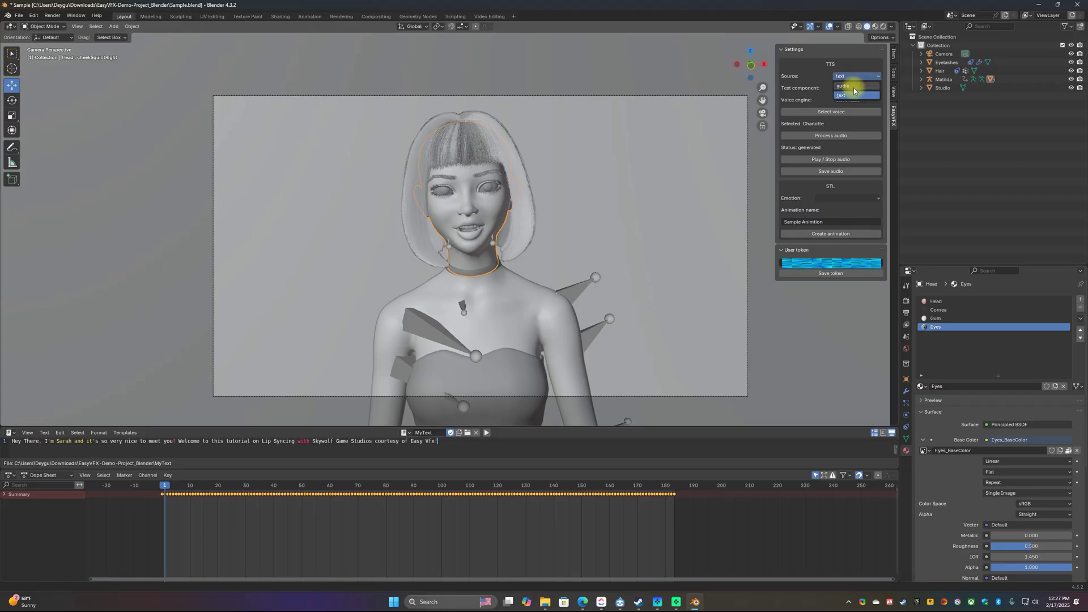
left_click(854, 86)
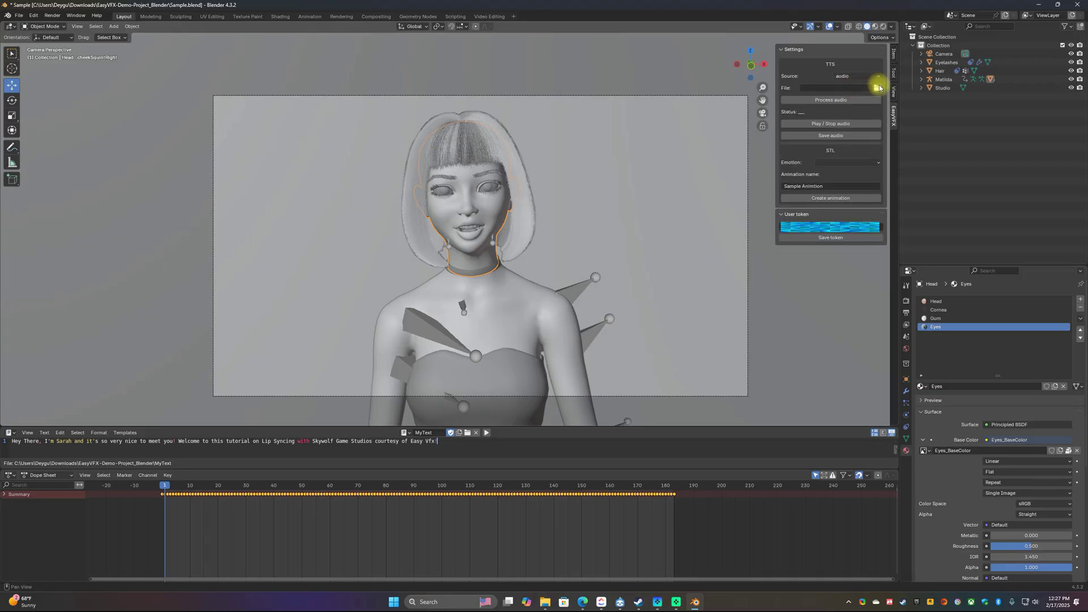
left_click(878, 89)
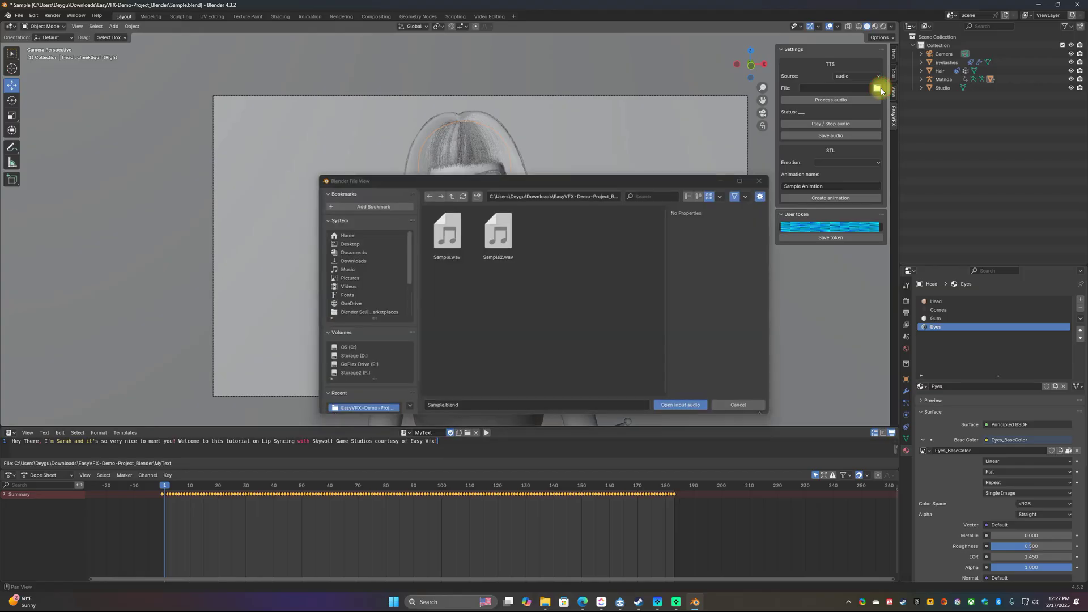
left_click(494, 240)
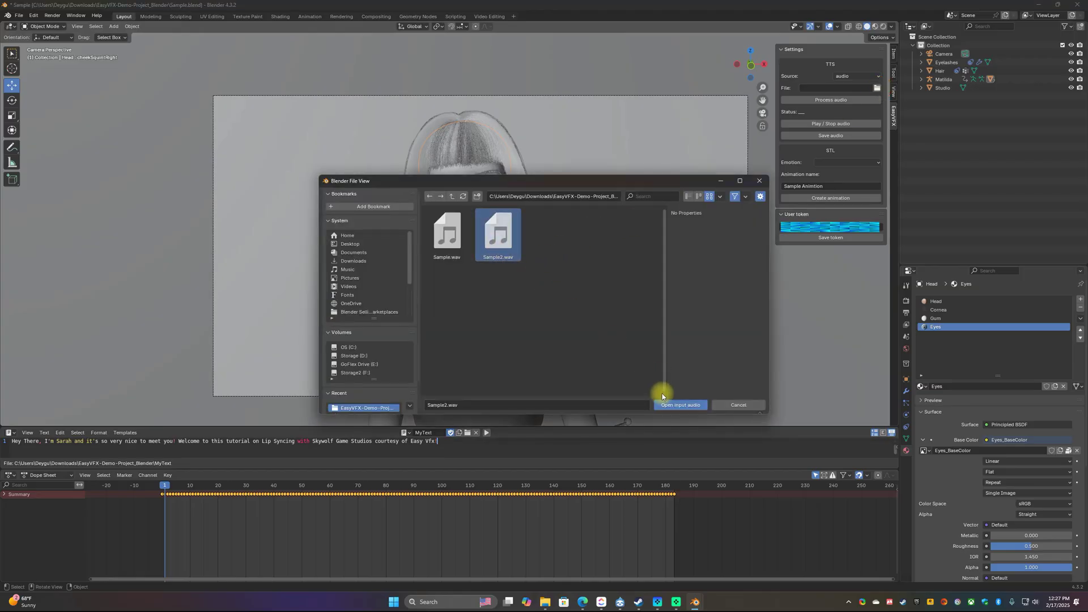
left_click(682, 404)
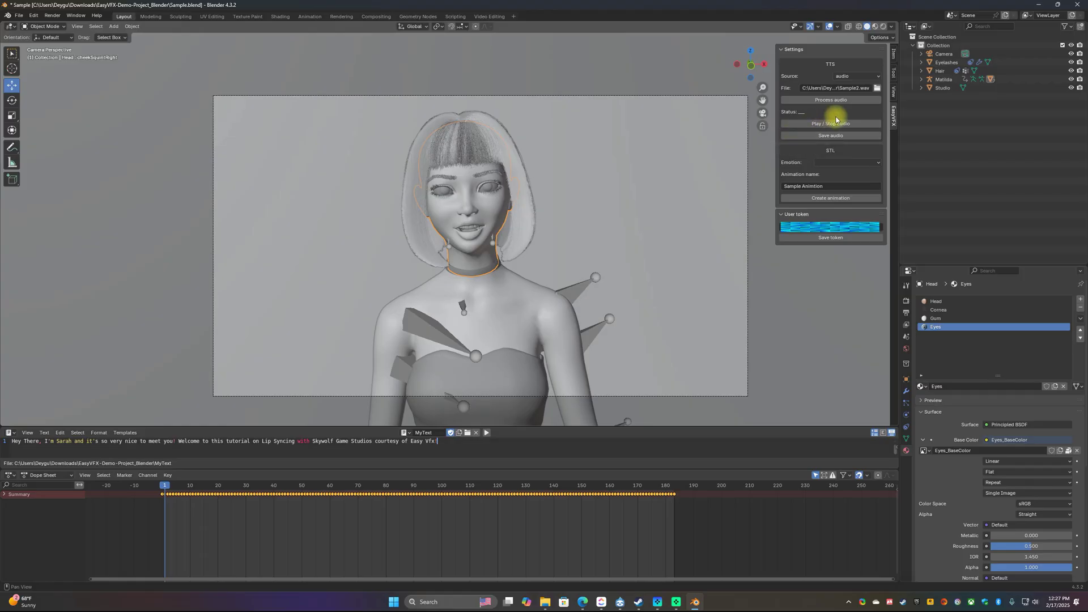
left_click(872, 164)
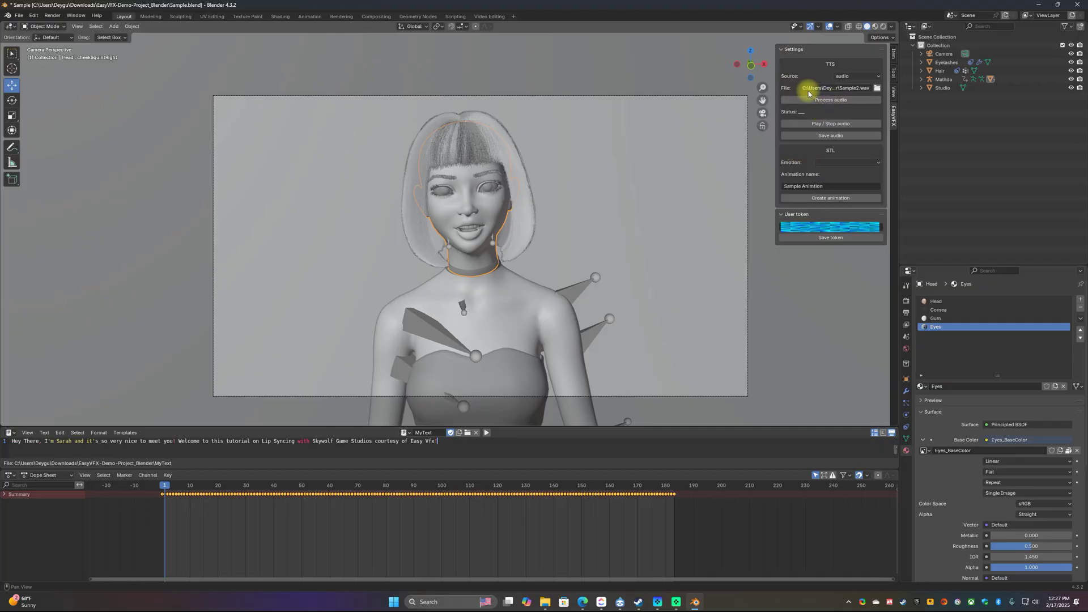
left_click(831, 100)
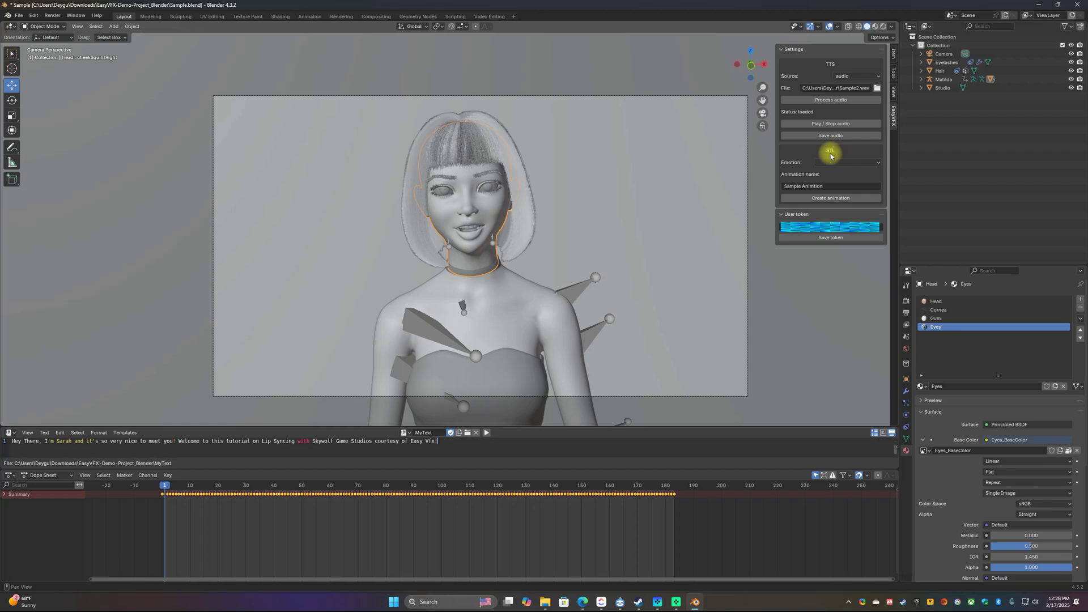
Set the lip sync emotion to happy and name the animation happytestanim
left_click(850, 163)
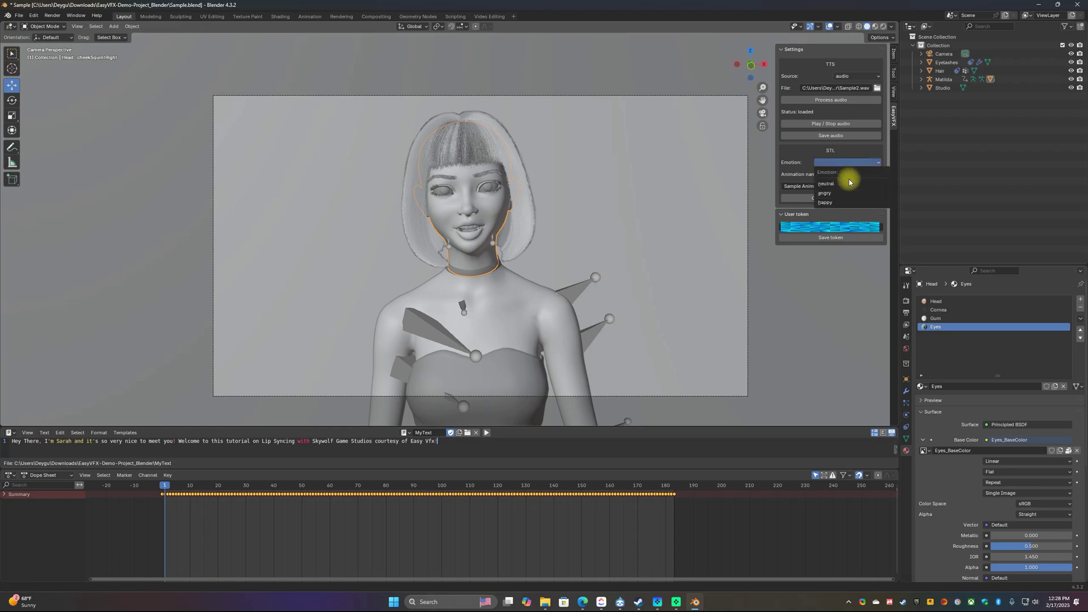
left_click(838, 202)
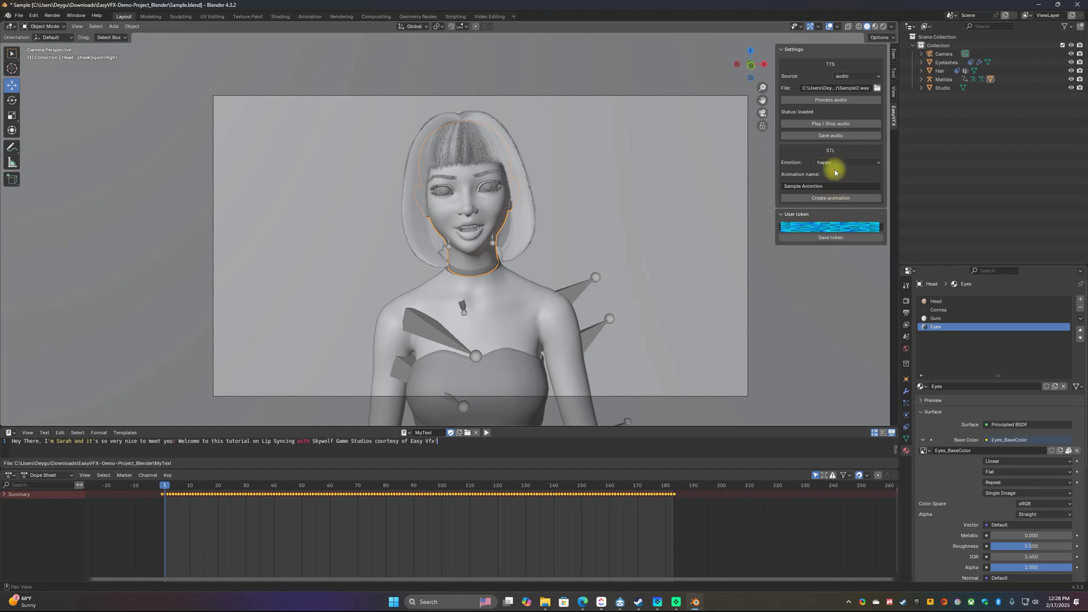
left_click(843, 162)
left_click(825, 186)
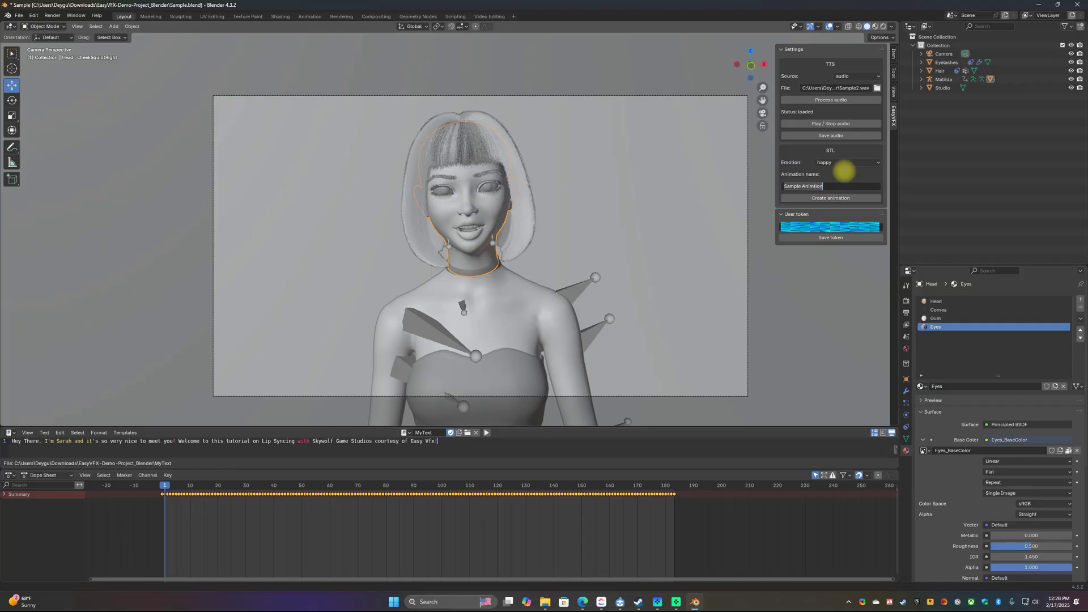
key("ctrl+a")
type("happytest")
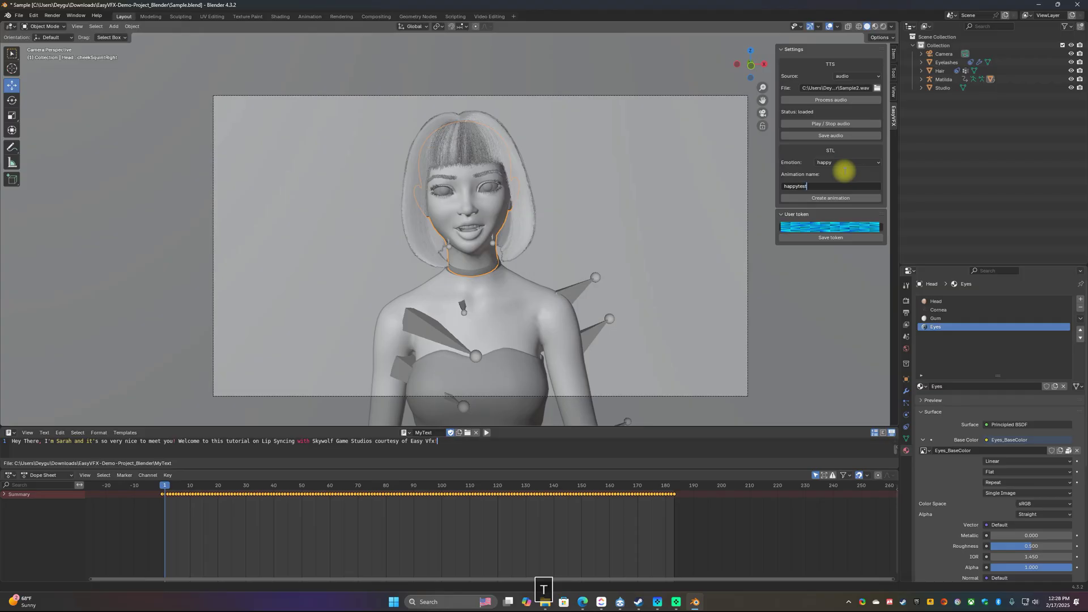
type("naim")
key("BackSpace")
key("BackSpace")
key("BackSpace")
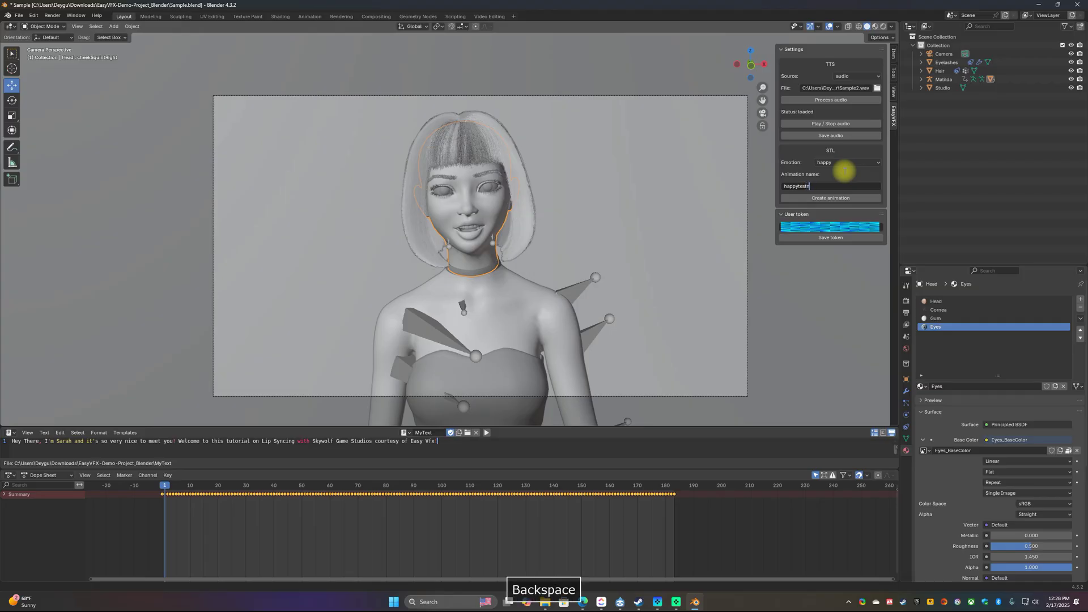
key("BackSpace")
type("anim")
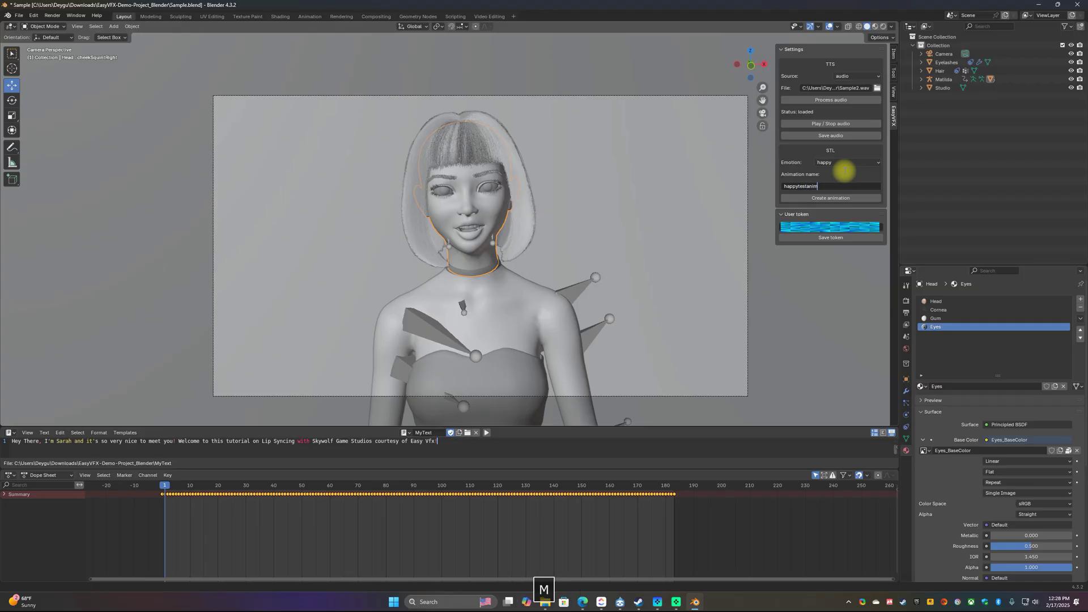
Create the lip sync animation from the loaded audio, playing the audio back before retrying the generation
left_click(836, 199)
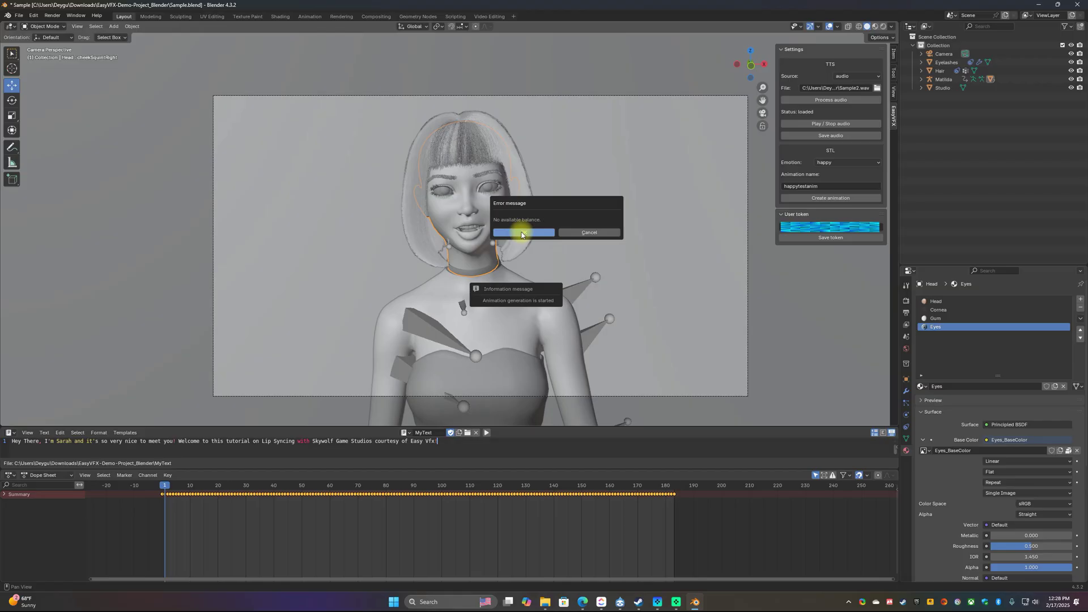
left_click(521, 233)
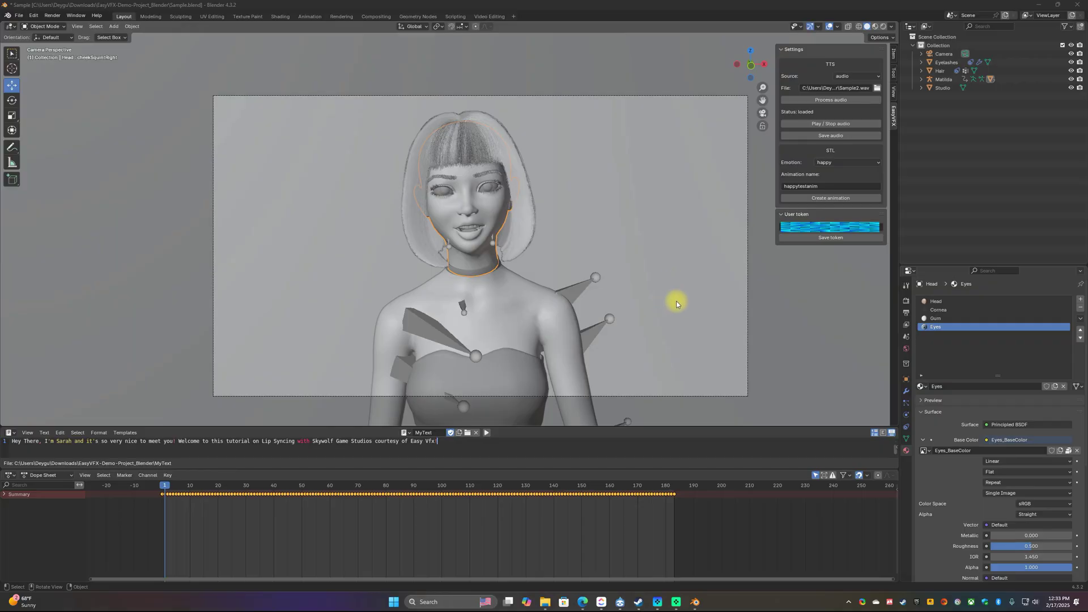
left_click(833, 125)
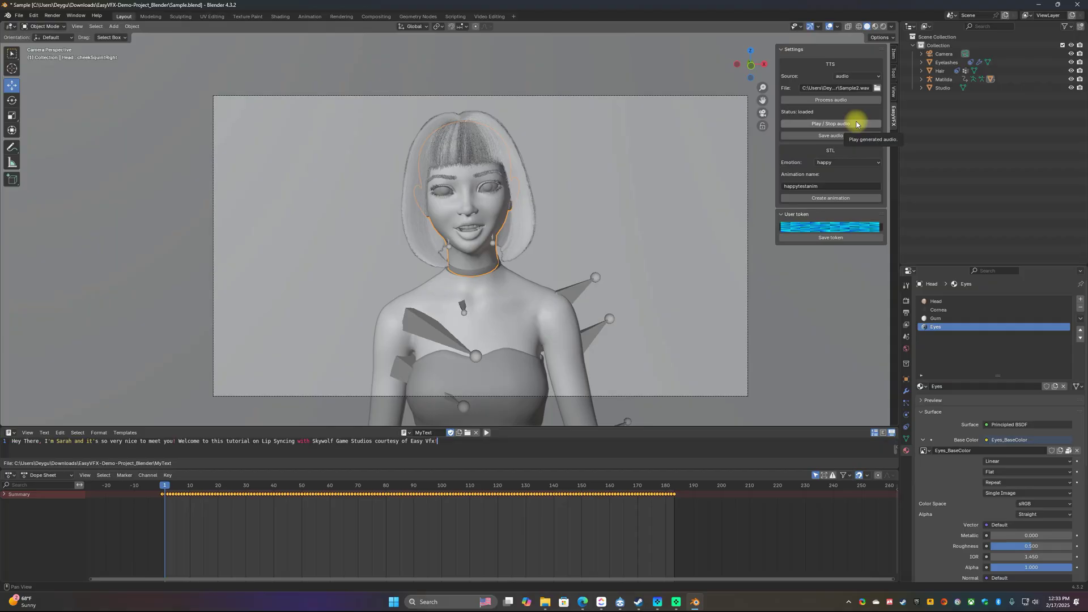
left_click(843, 200)
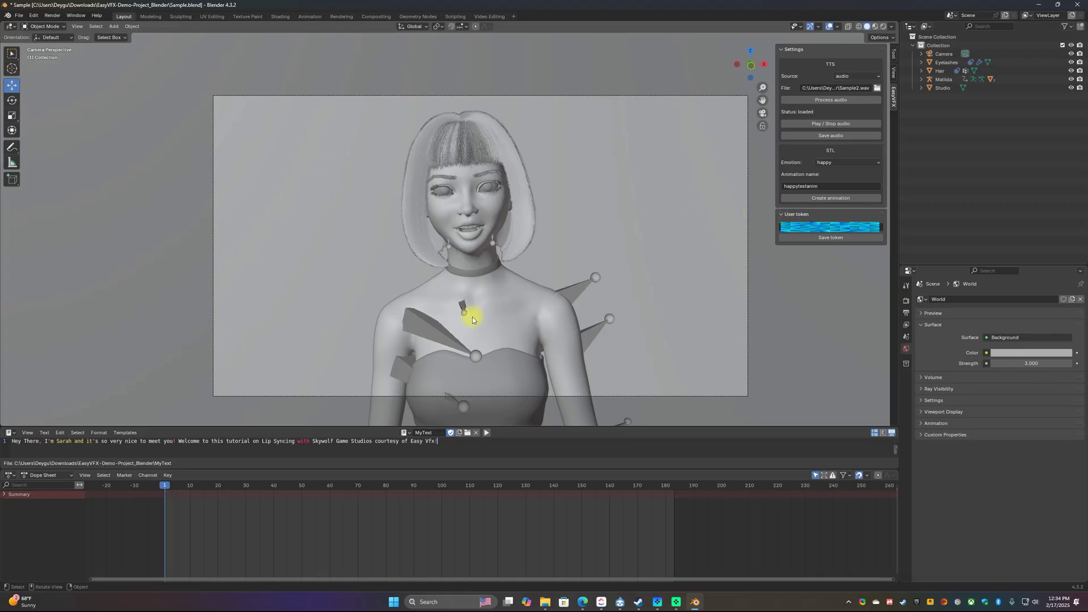
Select the character's head mesh and assign the happytestanim action to it in the Shape Key Editor
left_click(497, 220)
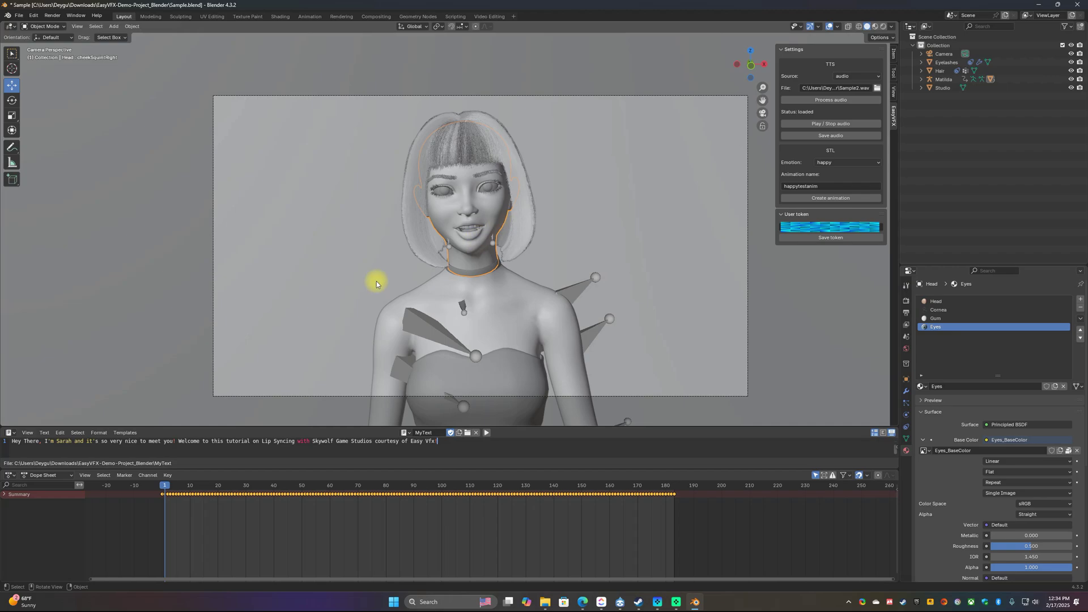
left_click(35, 476)
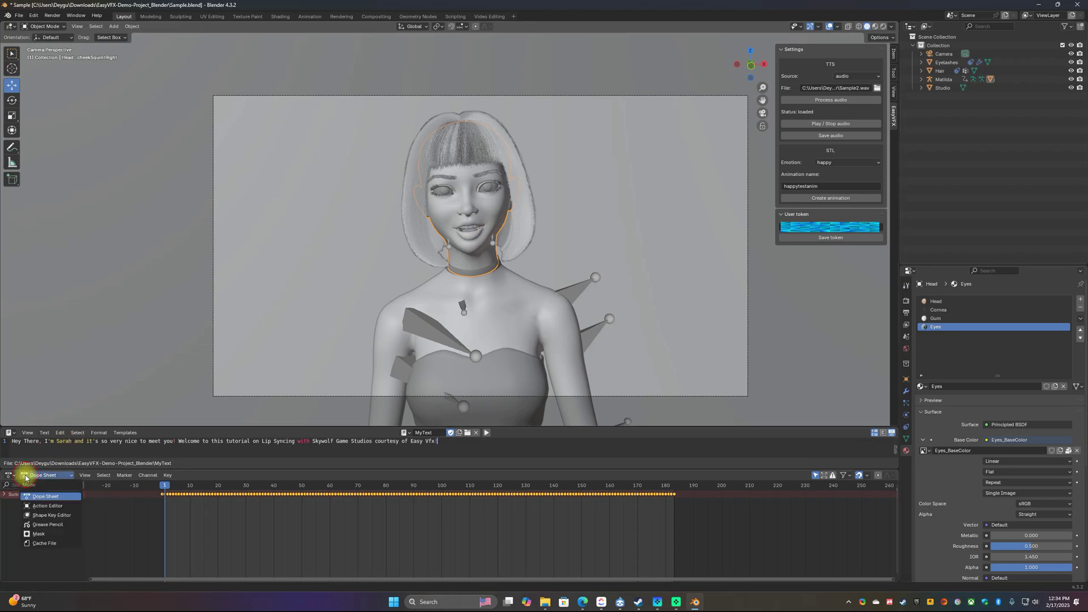
left_click(37, 516)
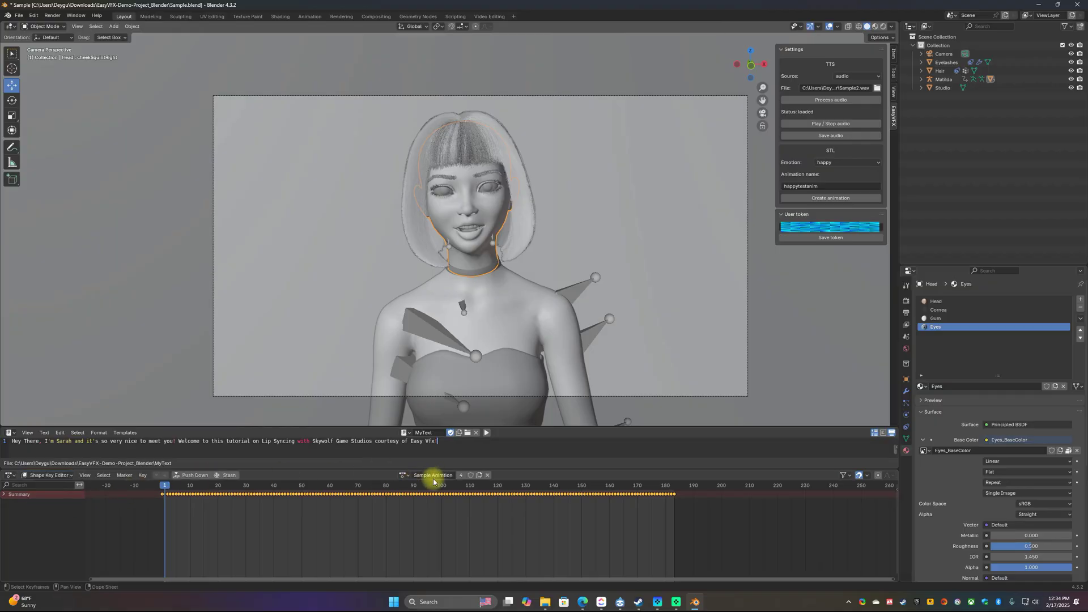
left_click(404, 475)
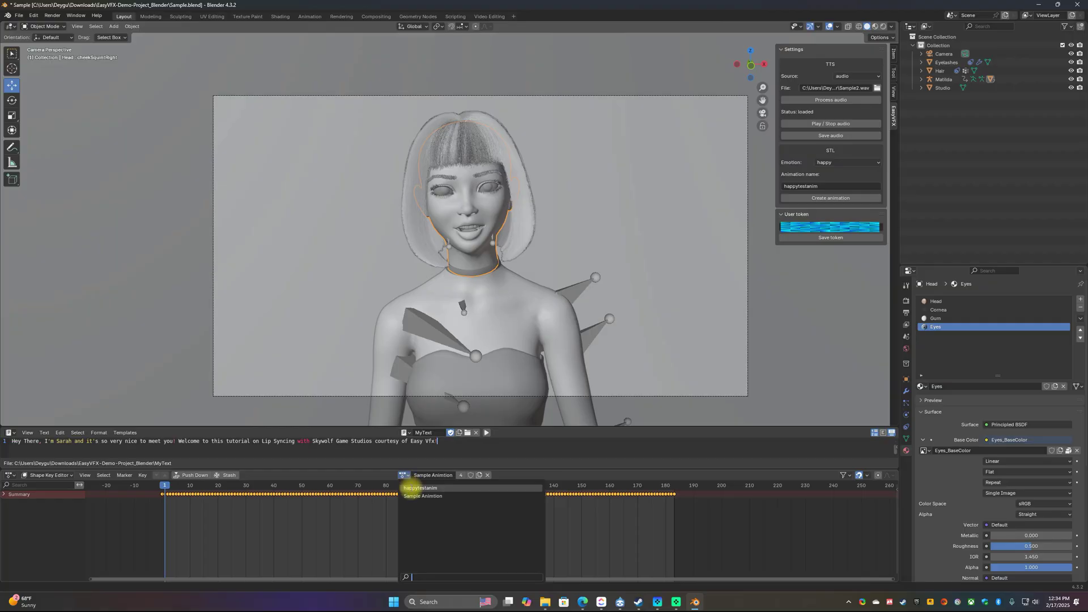
left_click(419, 488)
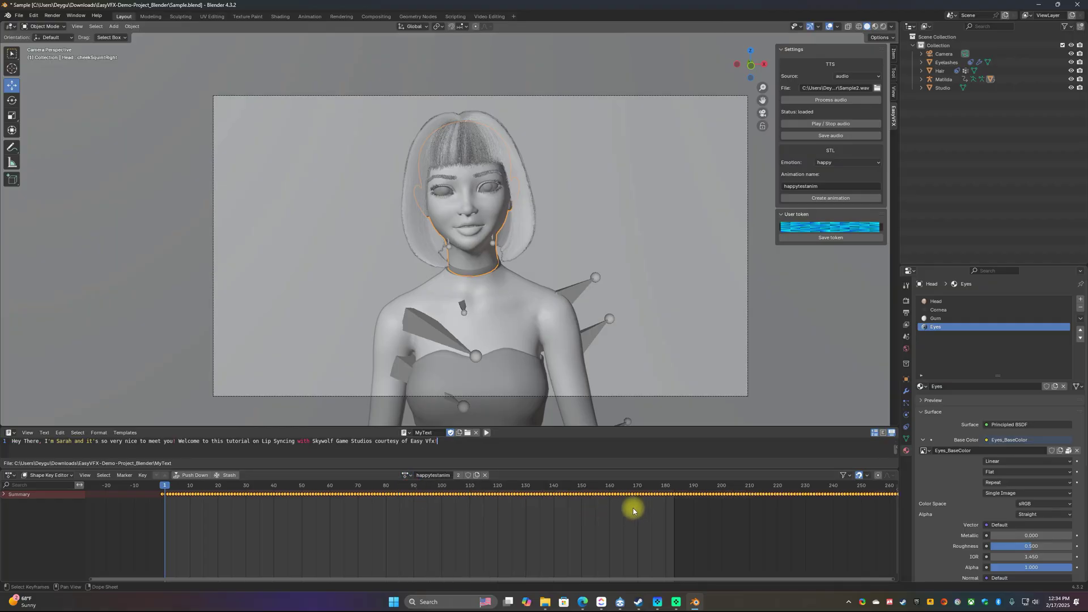
Move the playhead to frame 280, near the end of the happytestanim keyframes
scroll(570, 507, "down", 3, "ctrl")
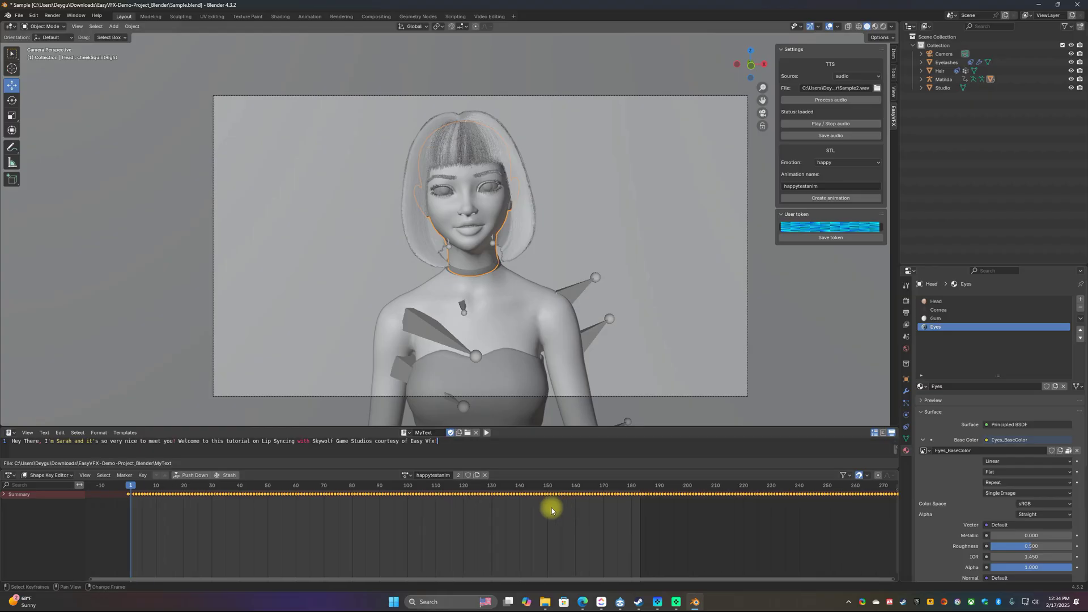
scroll(518, 540, "down", 3)
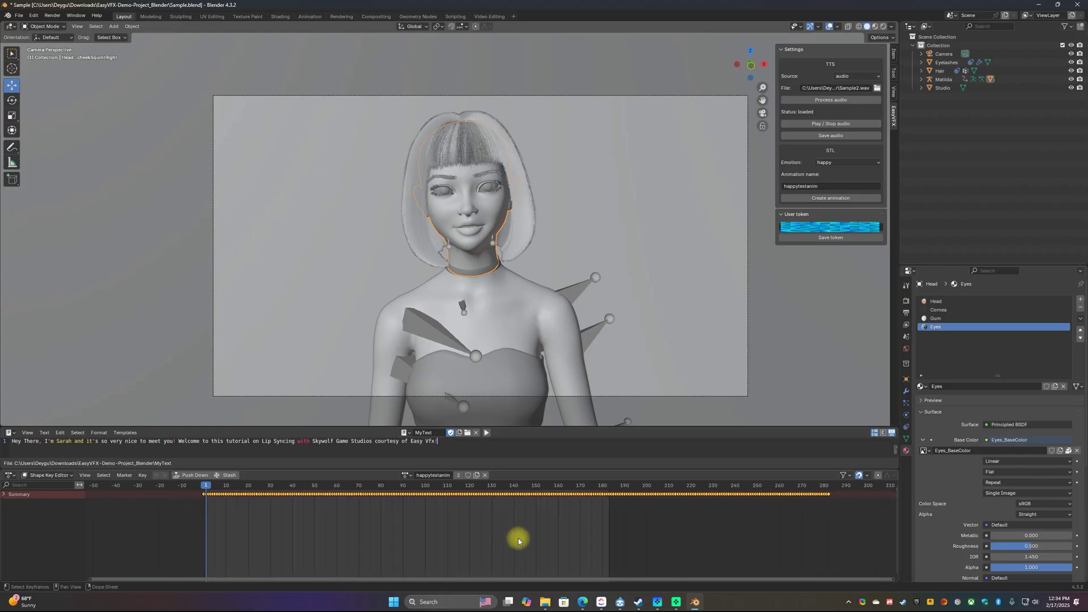
scroll(518, 538, "down", 1)
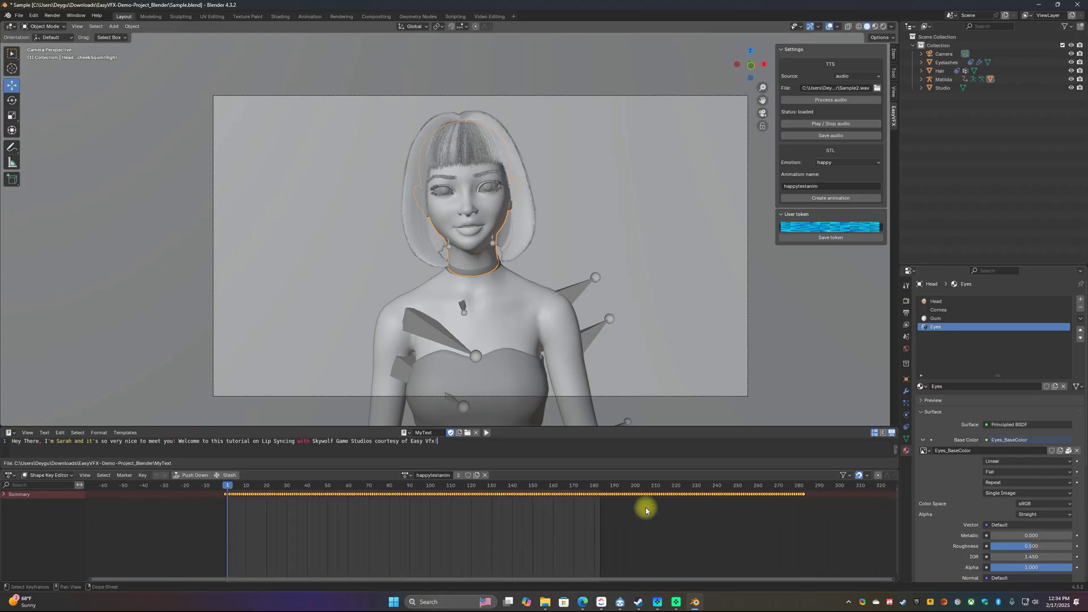
left_click(802, 491)
left_click_drag(802, 491, 799, 491)
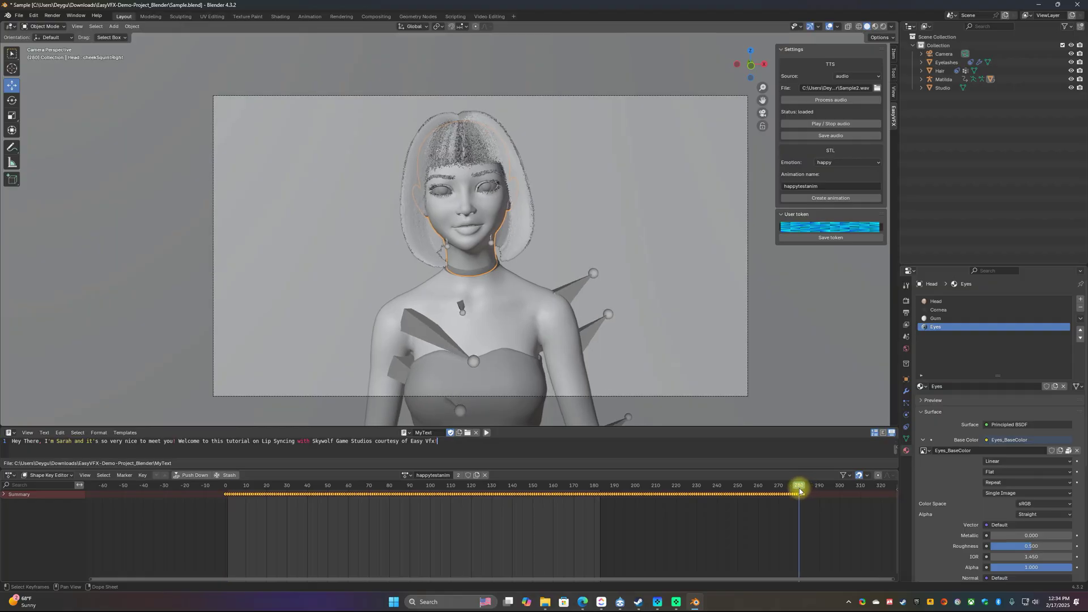
left_click(58, 478)
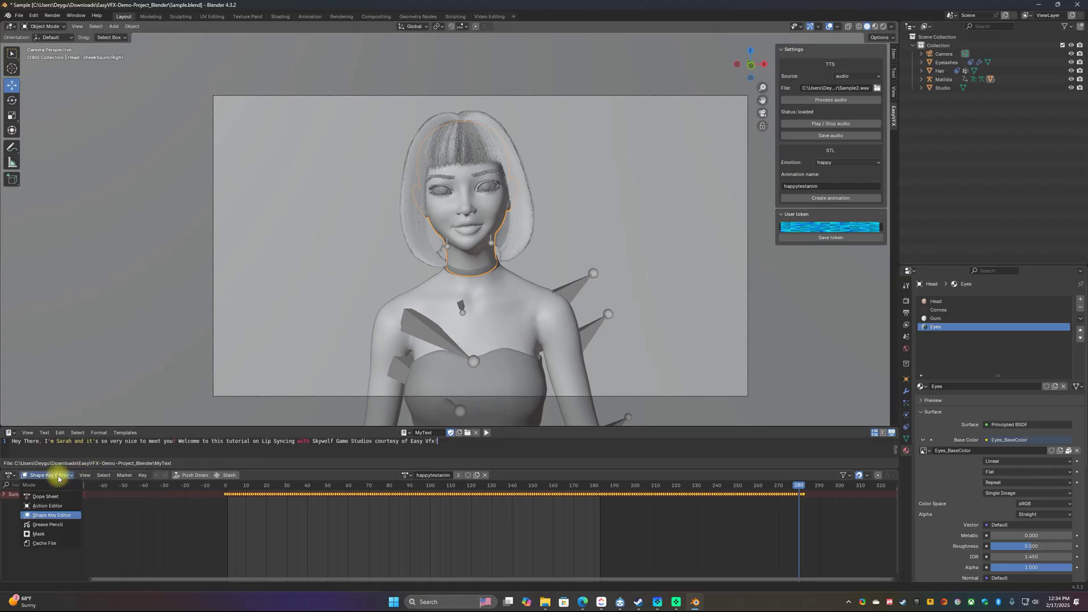
left_click(39, 499)
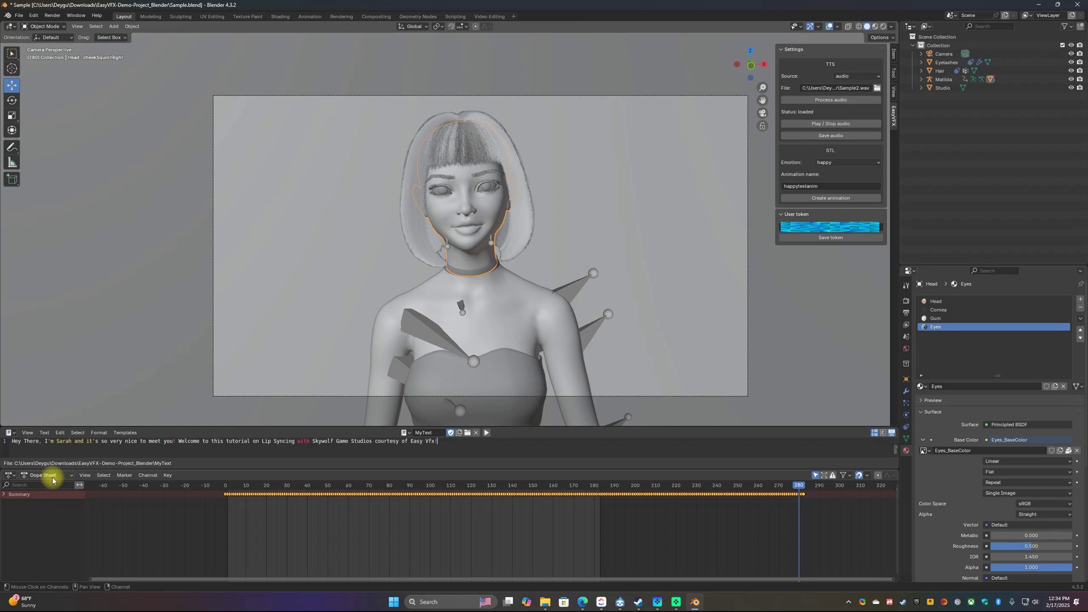
left_click(46, 476)
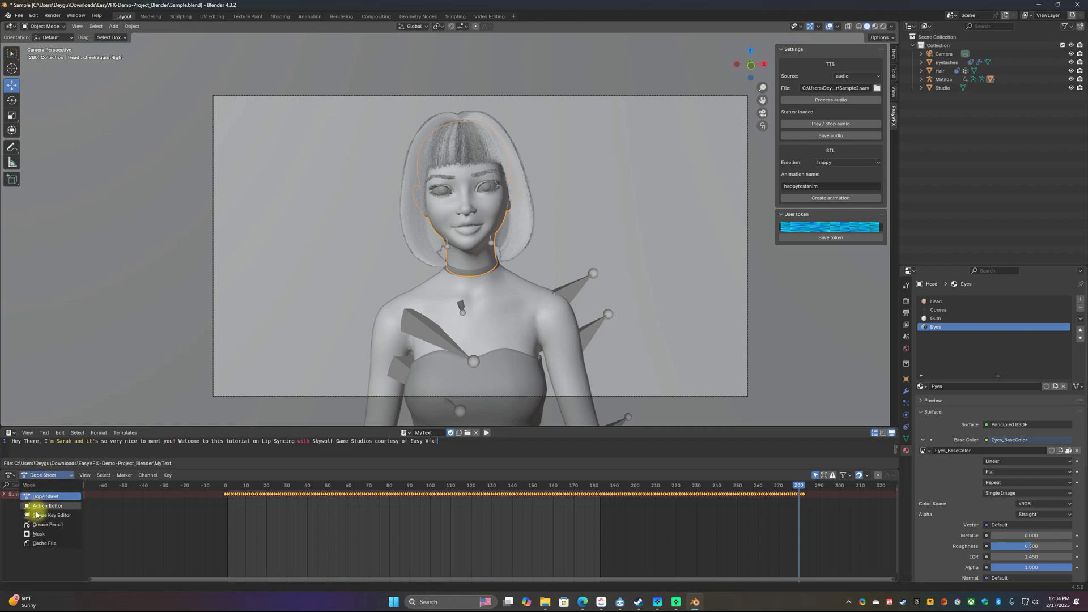
left_click(37, 514)
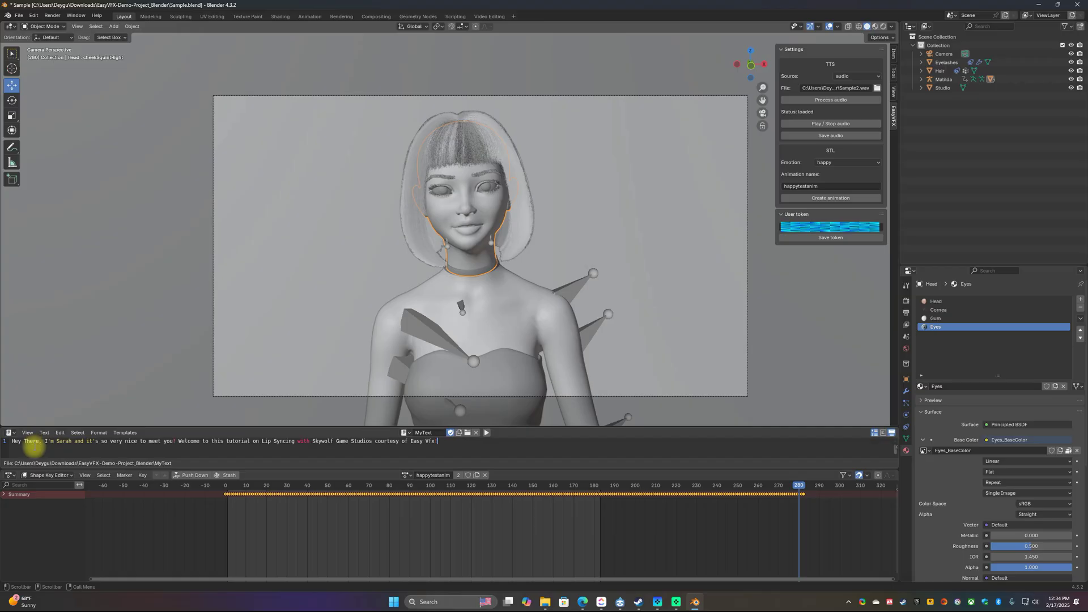
Switch the Shape Key Editor area below the text editor to the Timeline editor
left_click(28, 478)
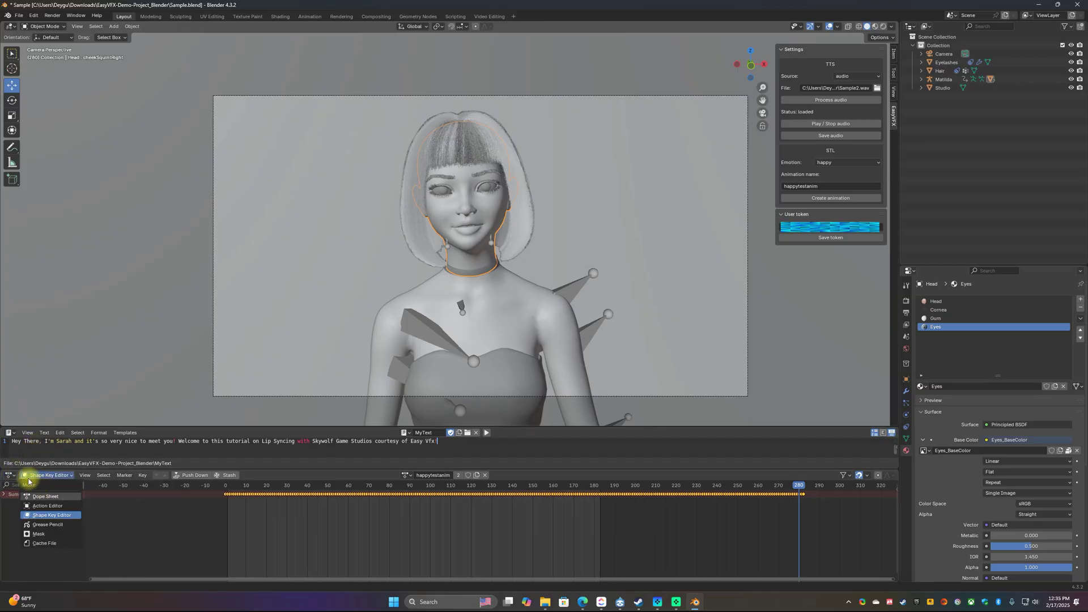
left_click(9, 475)
left_click(28, 478)
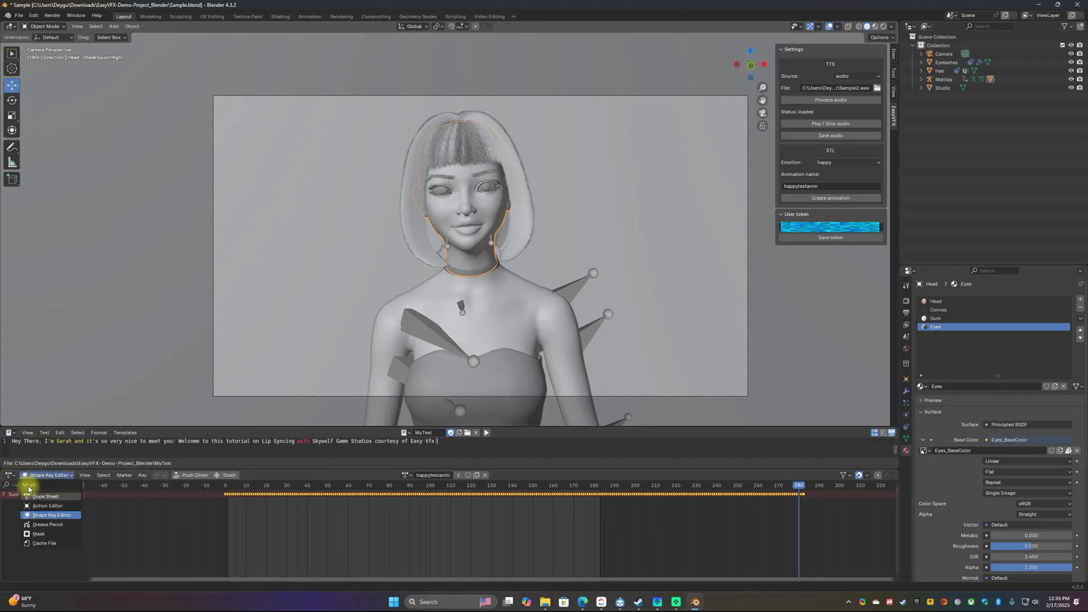
left_click(13, 478)
left_click(12, 478)
left_click(13, 478)
left_click(13, 478)
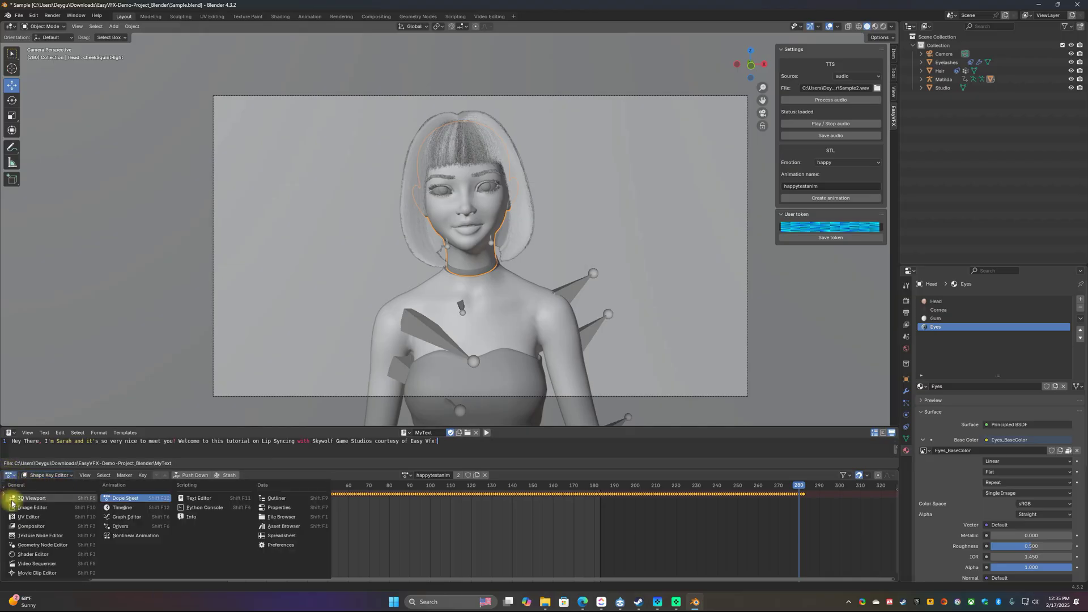
left_click(125, 508)
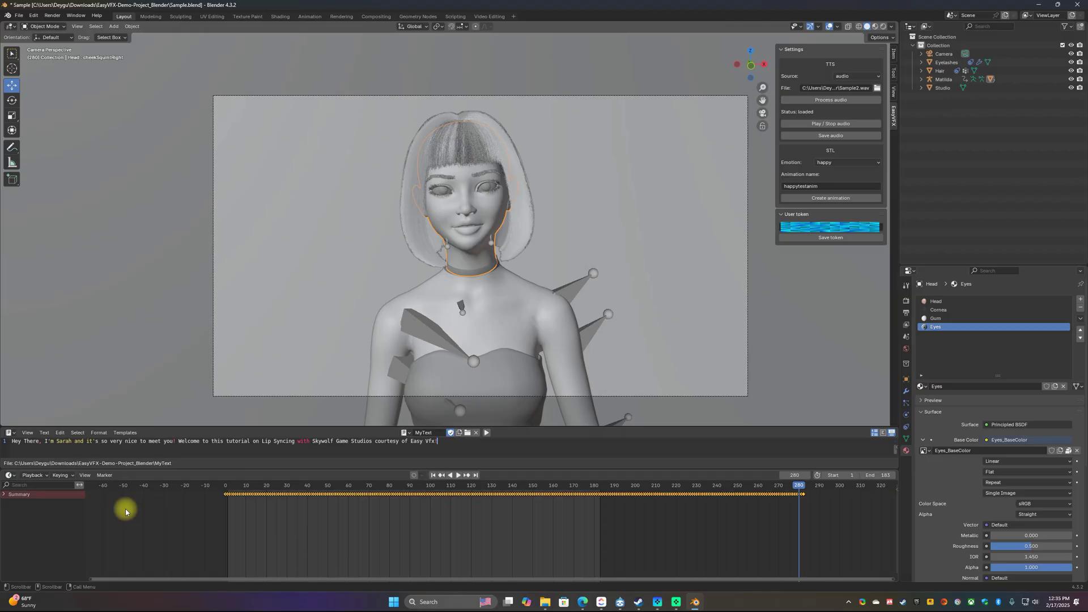
Set the scene's end frame to 282 so the playback range covers all the lip sync keyframes
left_click(888, 476)
type("2")
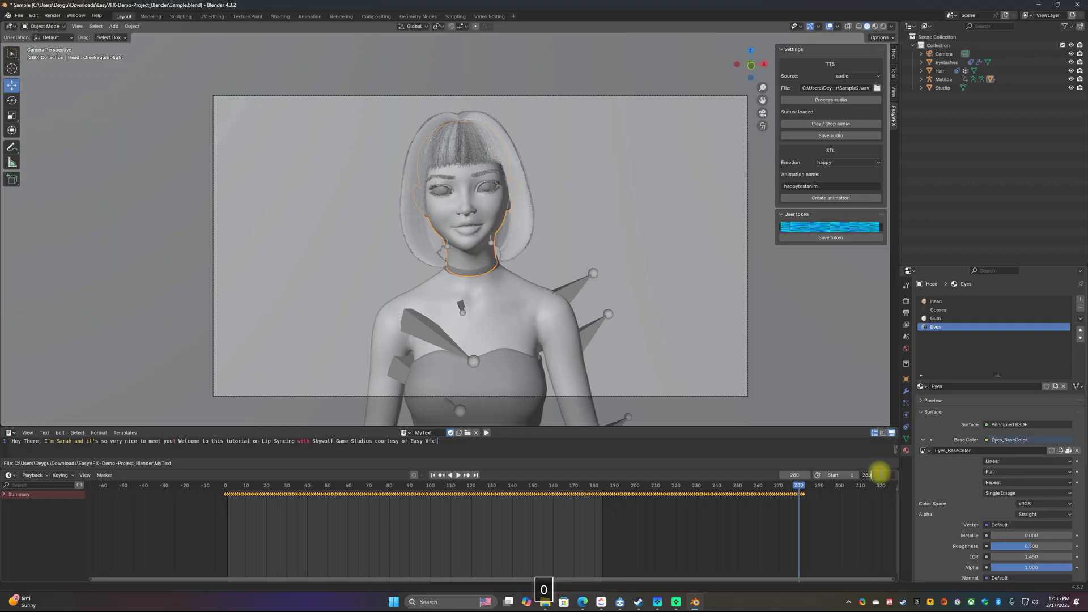
type("8")
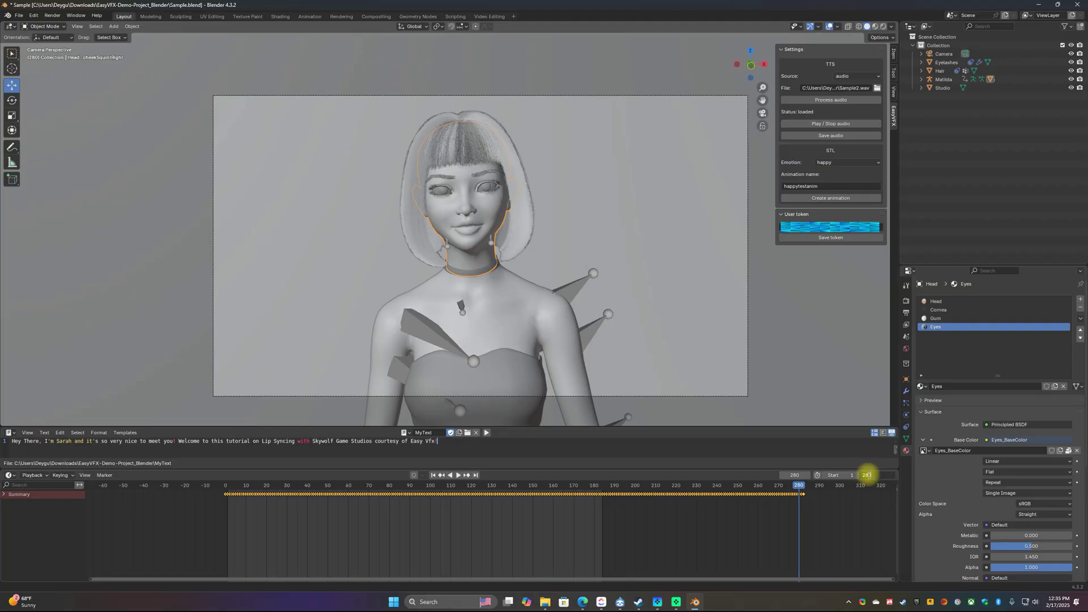
type("2")
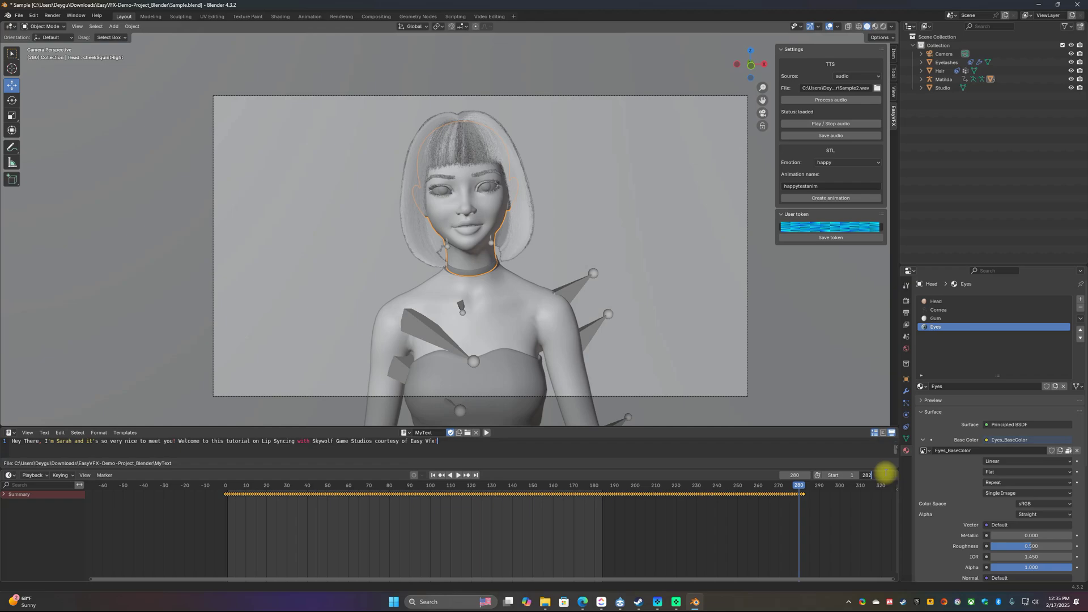
key("Return")
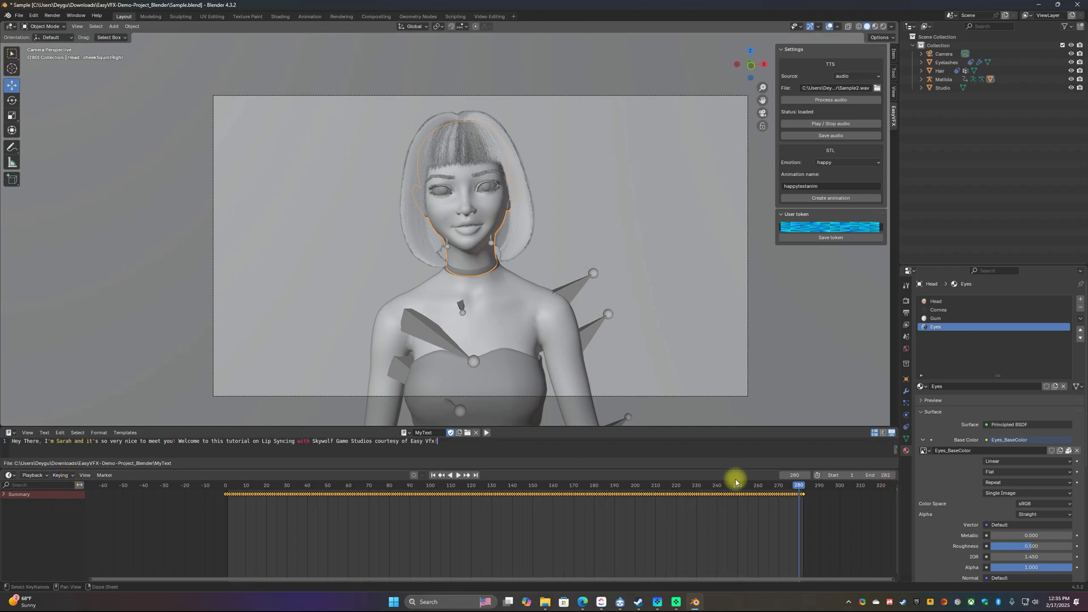
Return the playhead to frame 0 and play the lip sync animation briefly to check its sound
left_click_drag(800, 487, 229, 504)
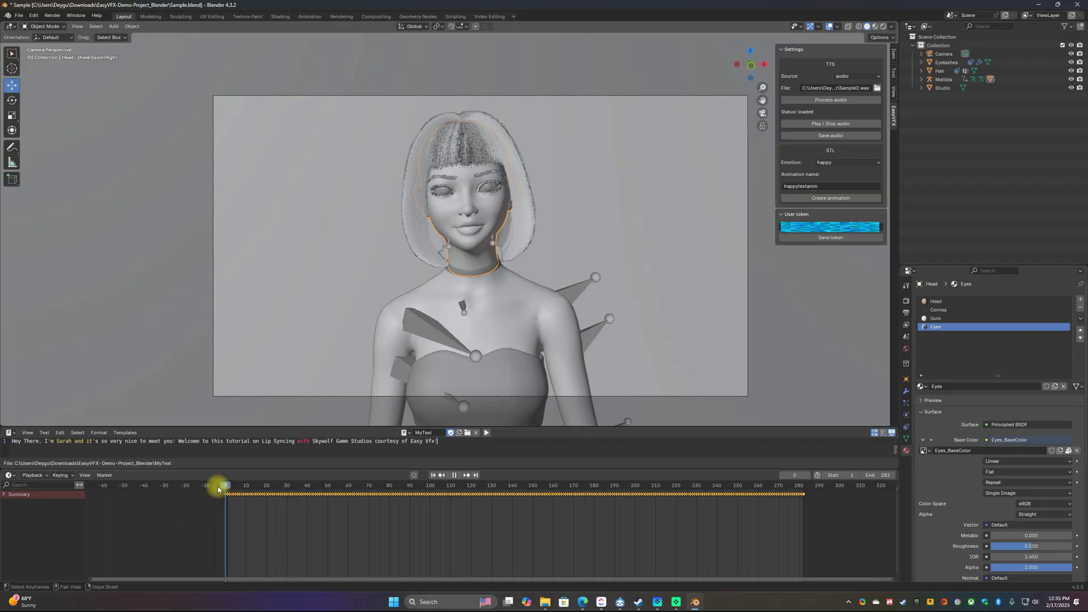
key("space")
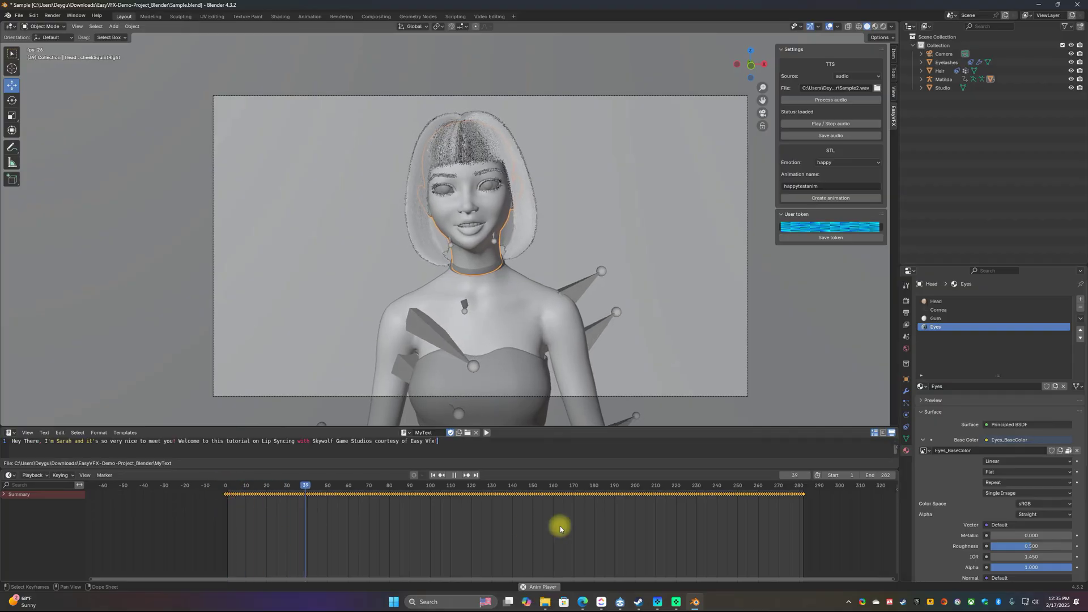
key("space")
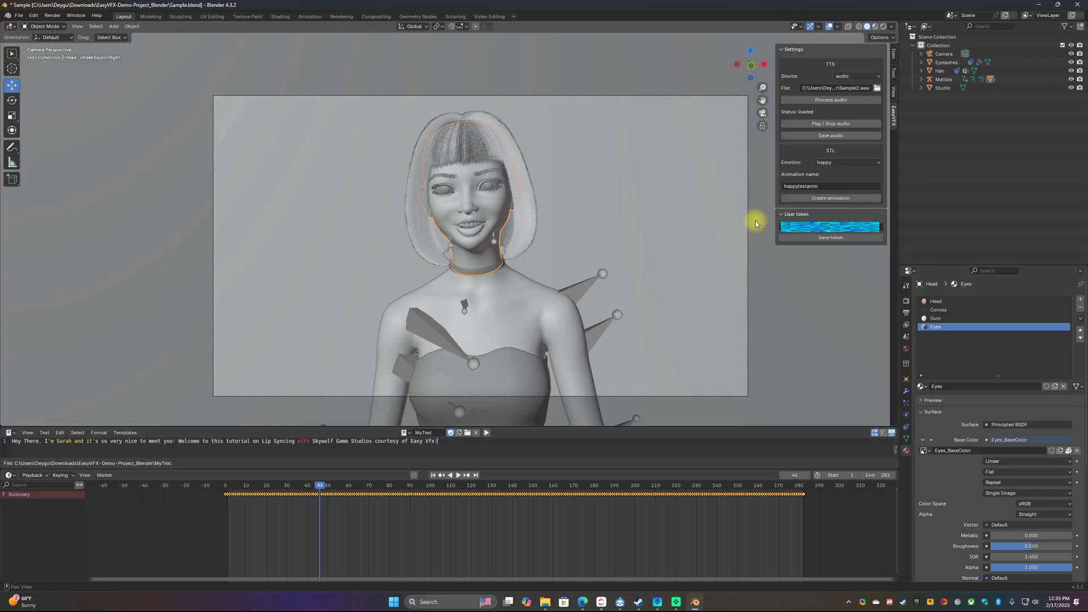
In the Video Editing workspace, rewind to frame 1 and replace the sound strip's source file with Sample2.wav
left_click(487, 17)
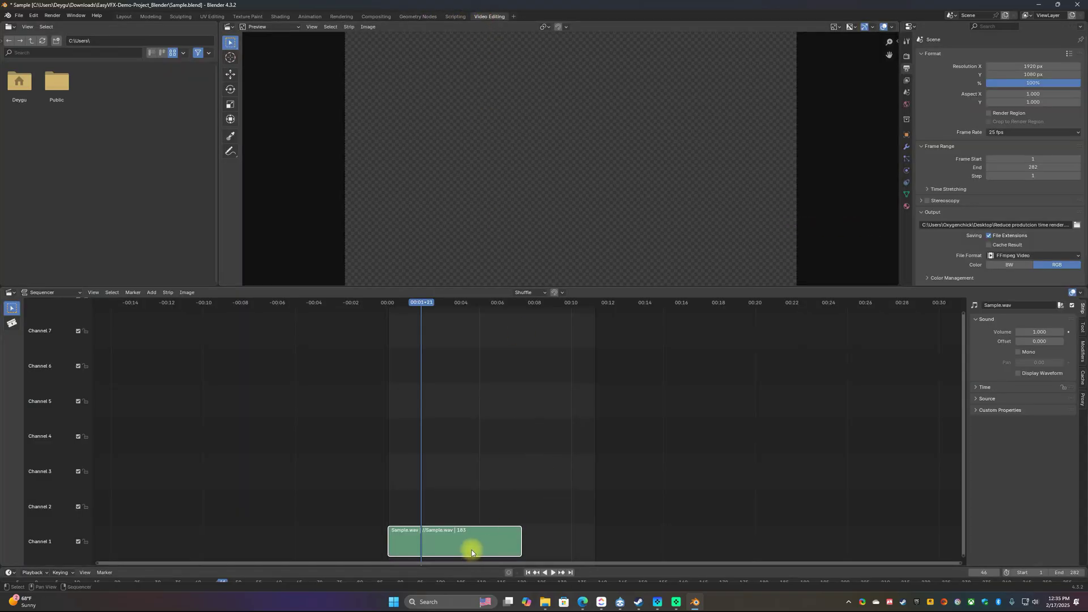
left_click_drag(420, 301, 388, 306)
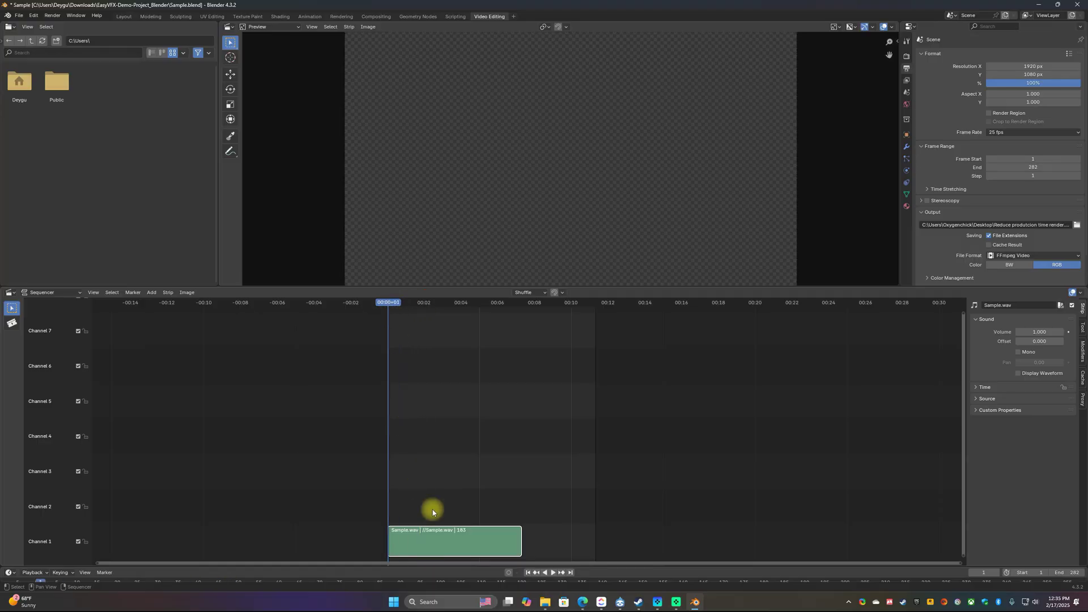
right_click(450, 539)
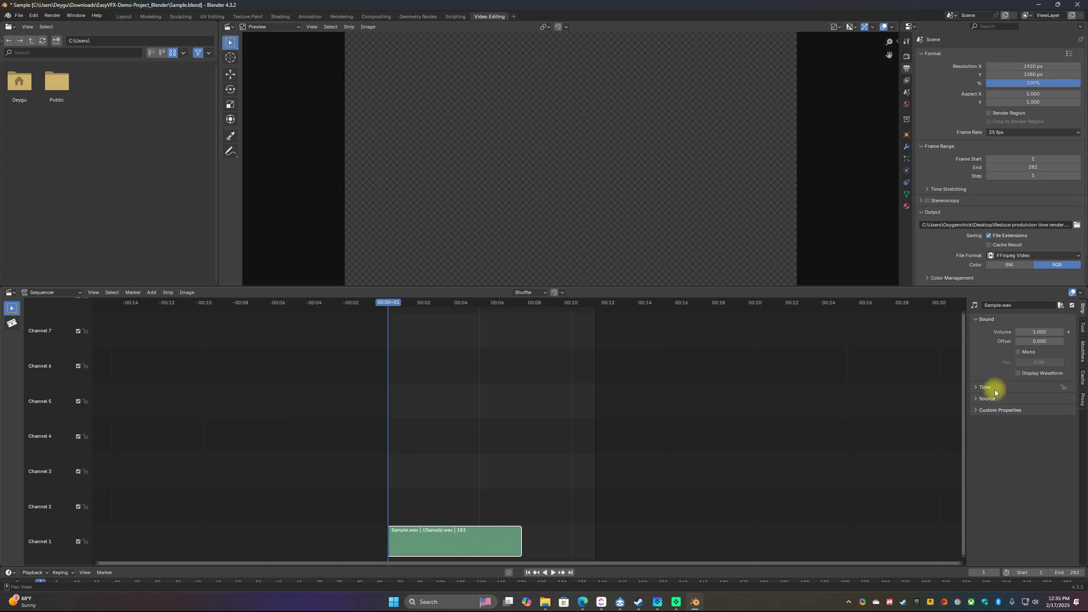
left_click(977, 399)
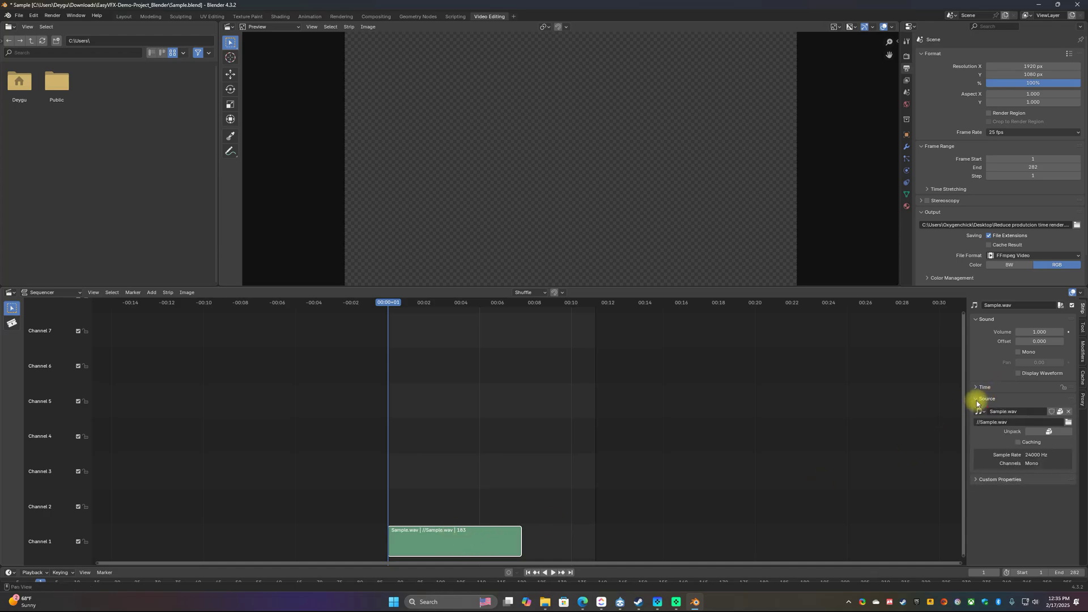
left_click(1069, 411)
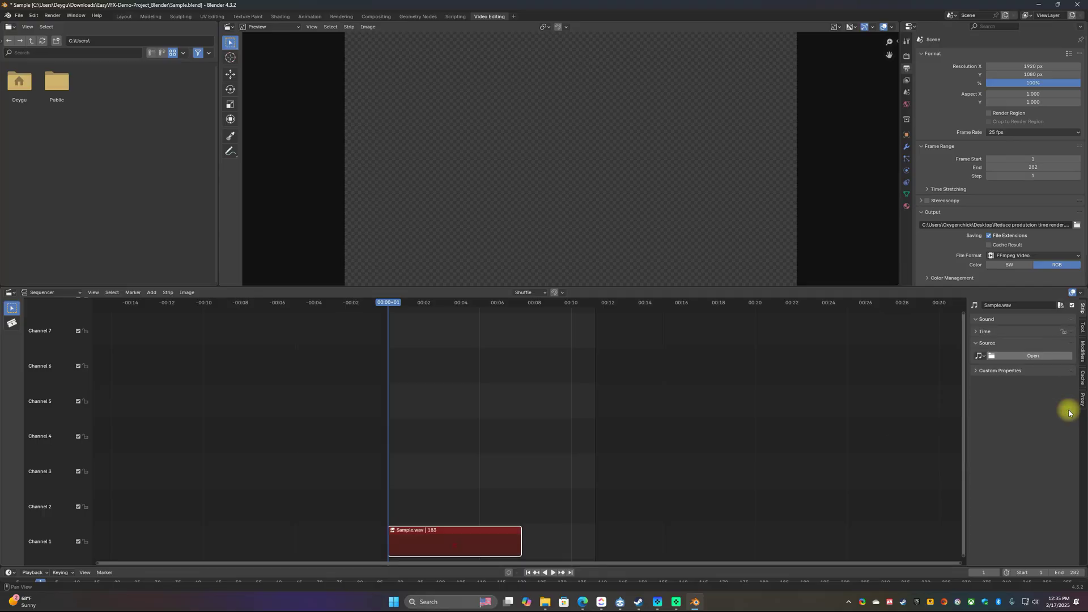
left_click(1023, 355)
left_click(499, 233)
left_click(690, 406)
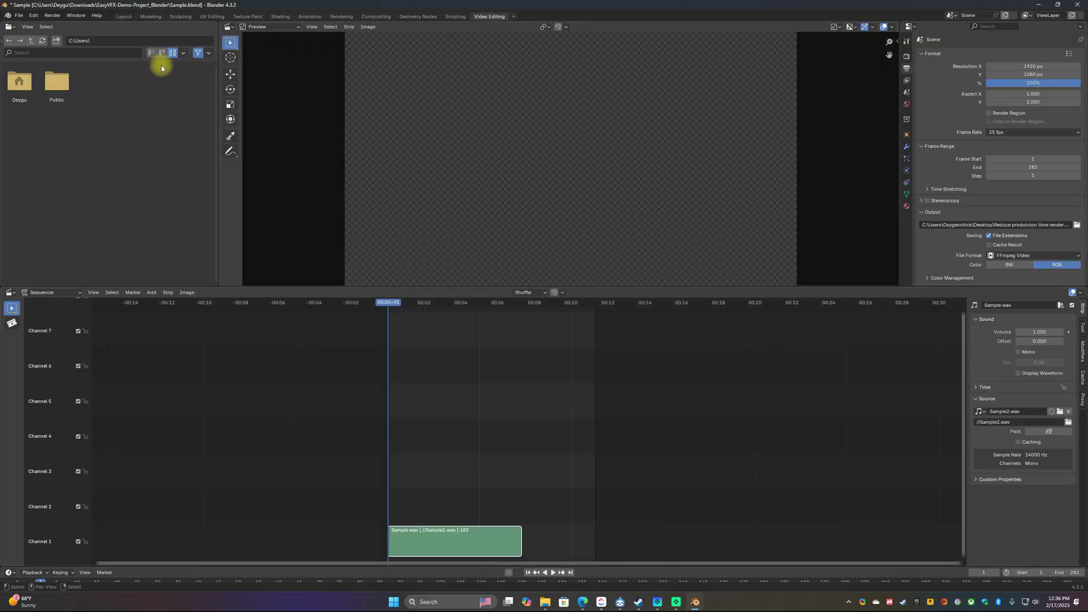
Return to the Layout workspace and play the animation with the new audio from frame 1, stopping near the end
left_click(125, 17)
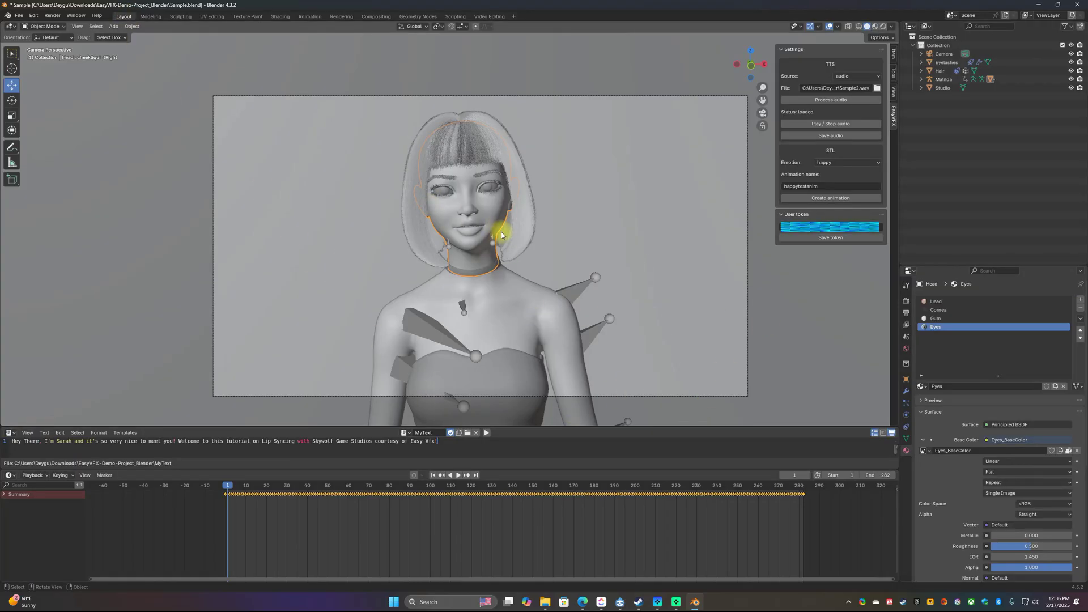
key("space")
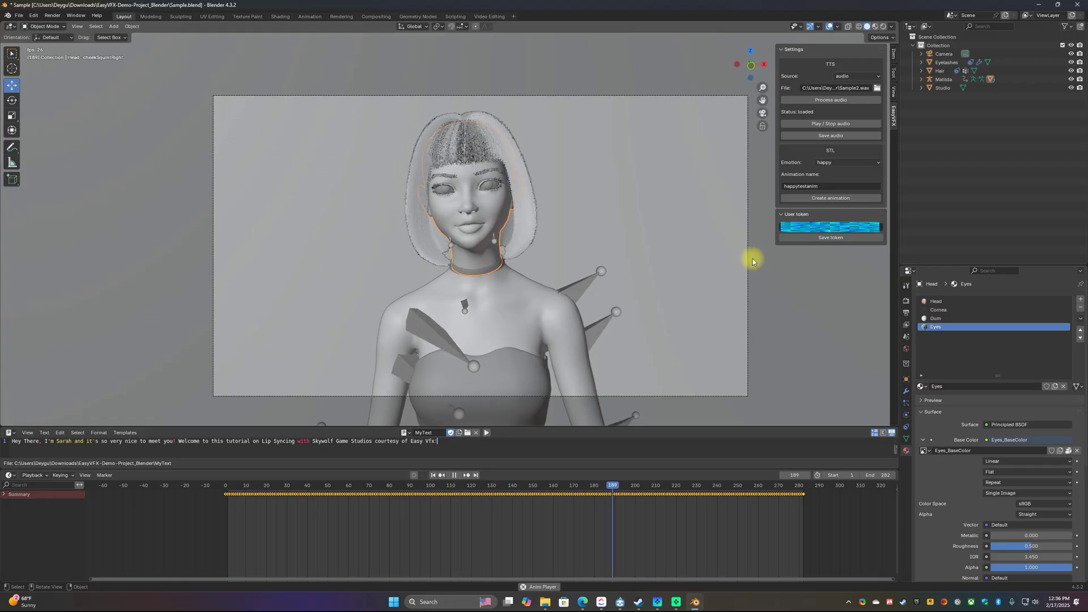
key("space")
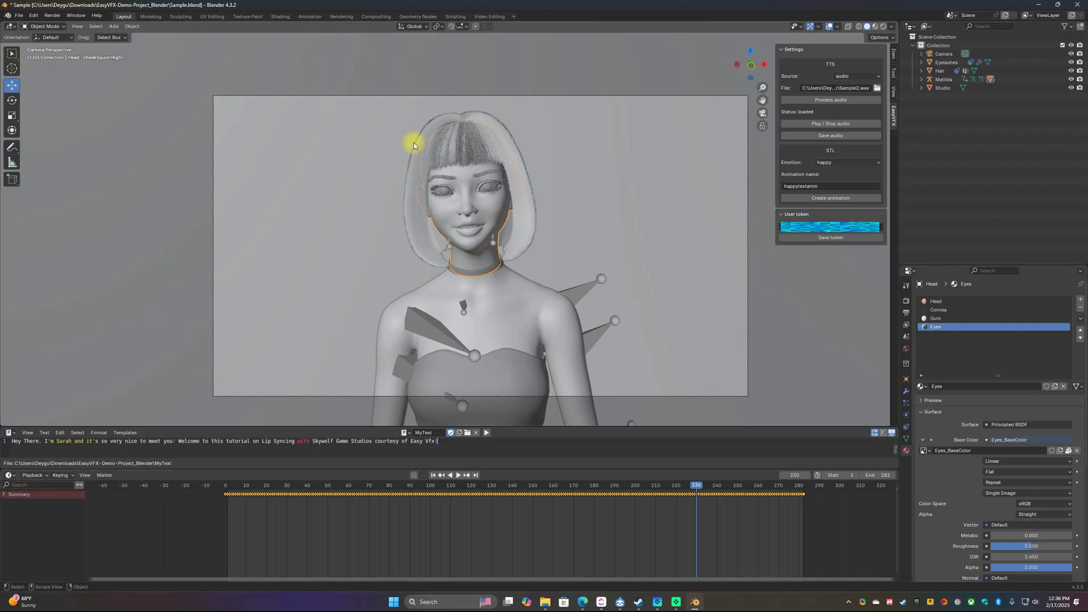
In the video sequencer, extend the end of the Channel 1 sound strip to a length of 281 frames
left_click(487, 16)
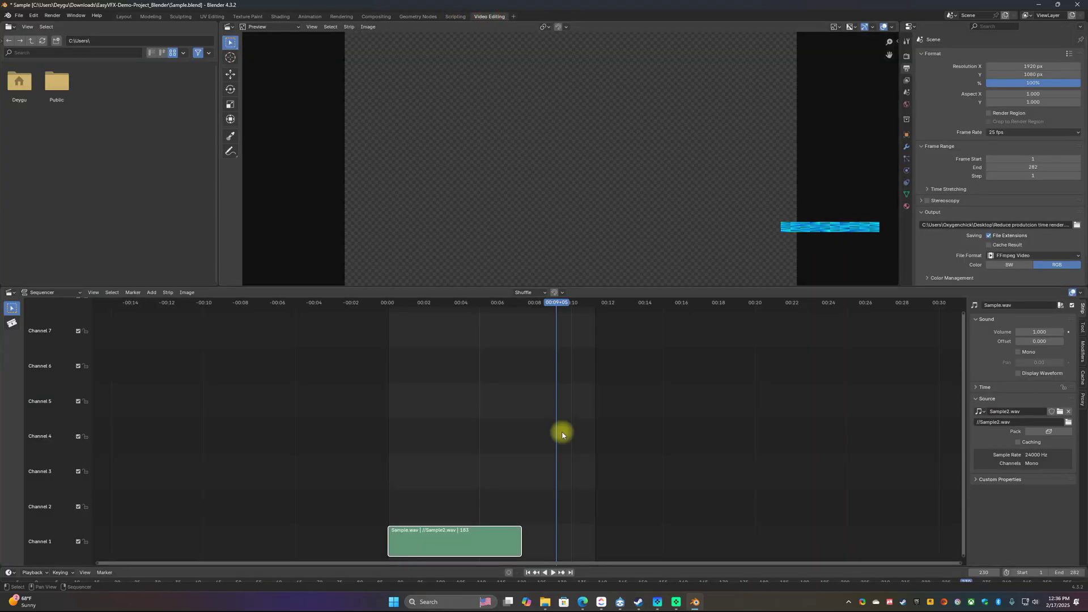
left_click_drag(521, 537, 593, 540)
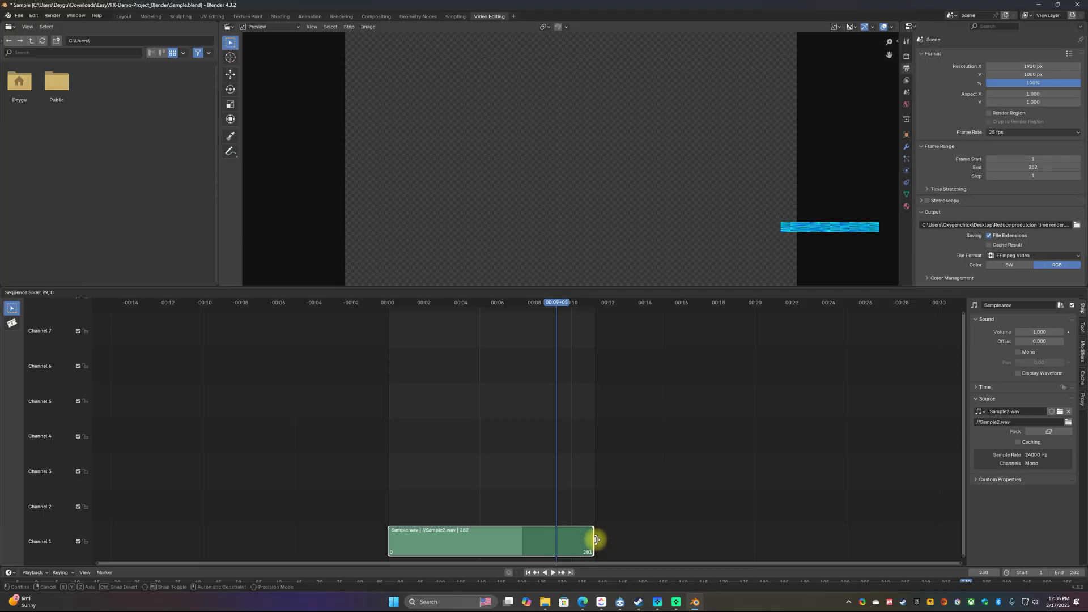
left_click_drag(595, 539, 596, 540)
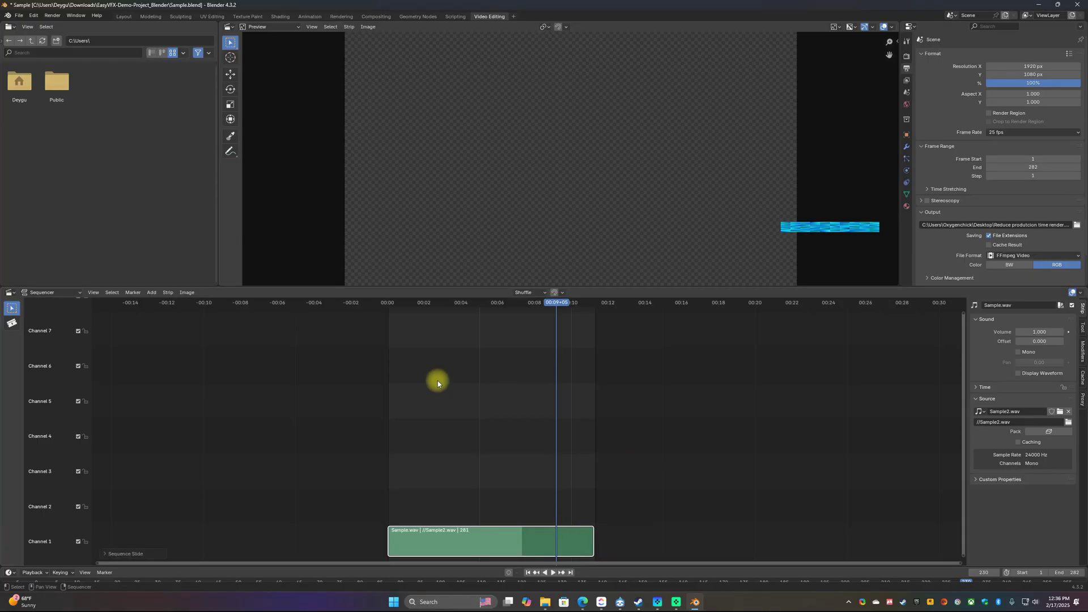
Return to the Layout workspace and replay the happy lip sync animation with the extended audio from frame 0
left_click(124, 16)
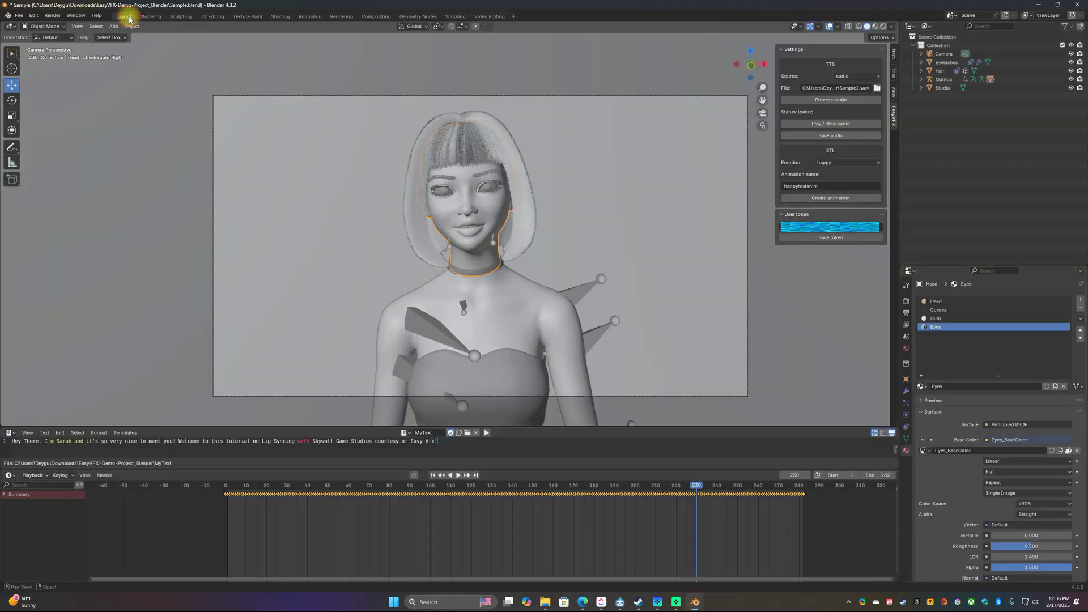
left_click(231, 486)
key("space")
left_click(226, 487)
key("space")
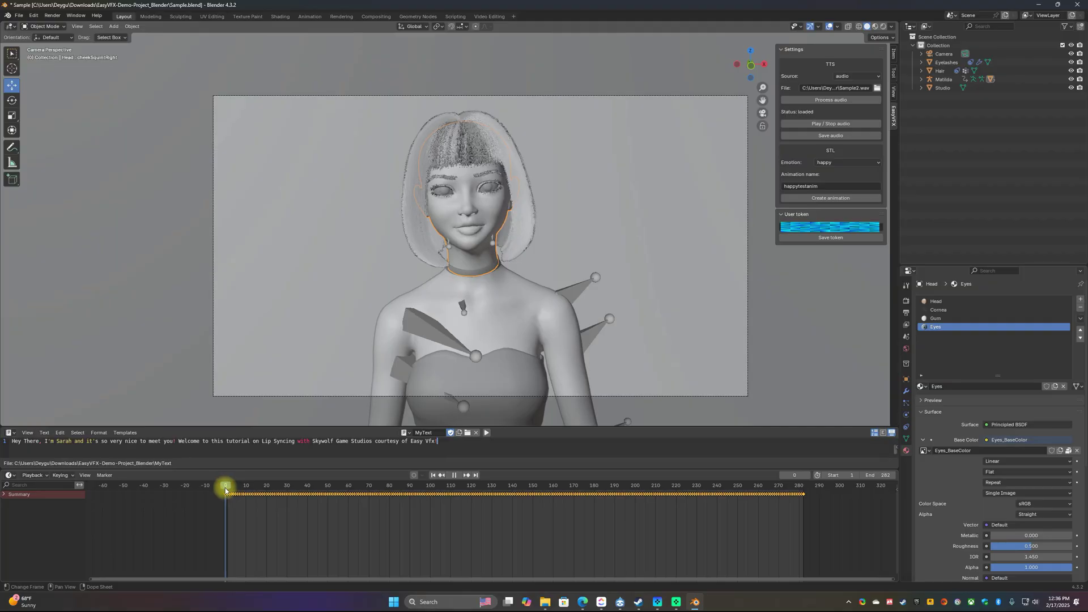
key("space")
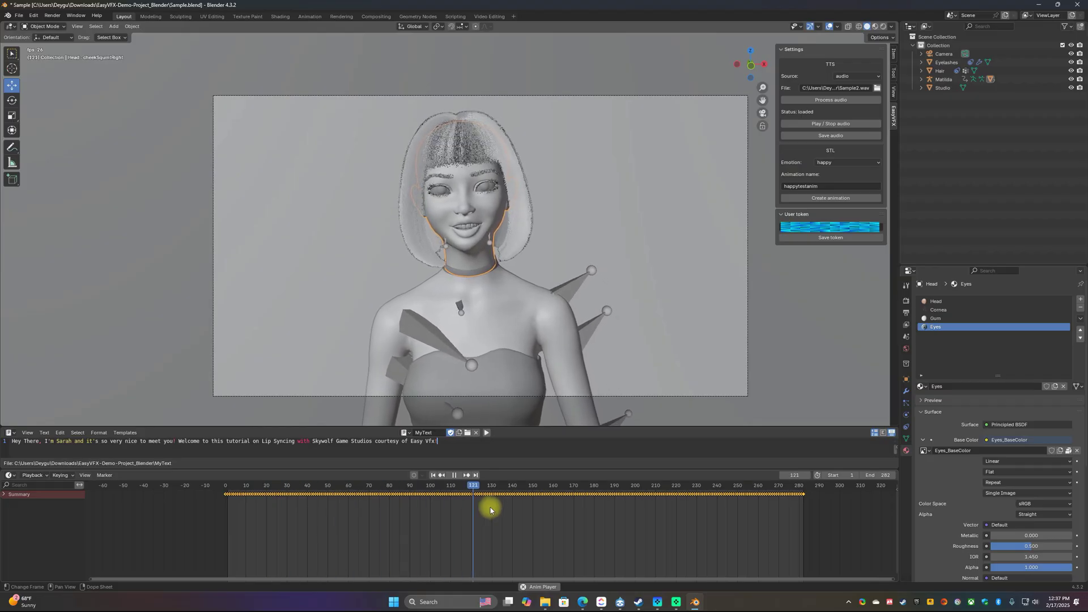
key("space")
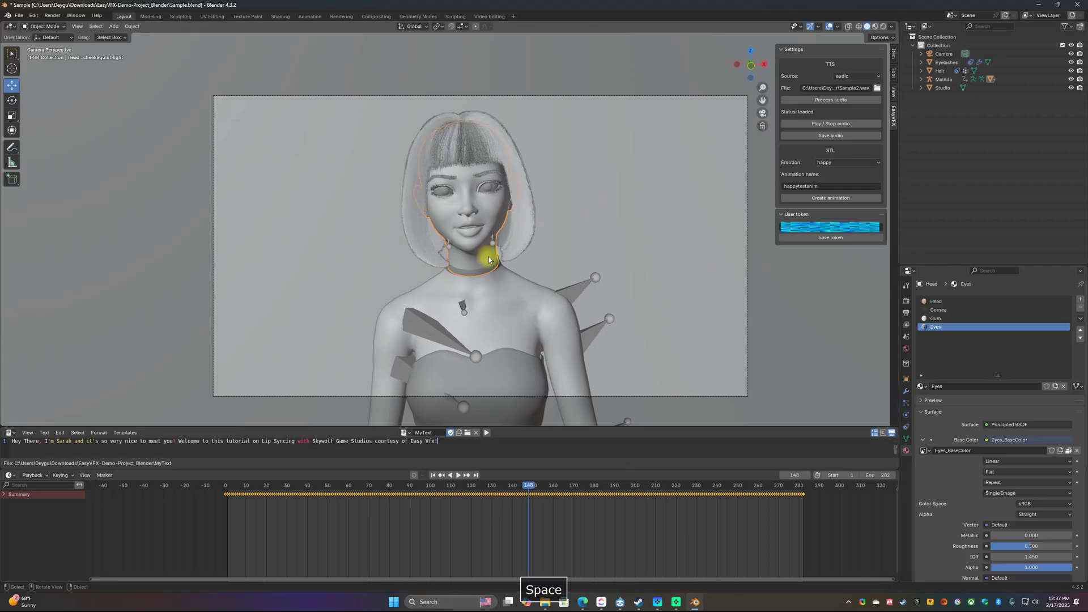